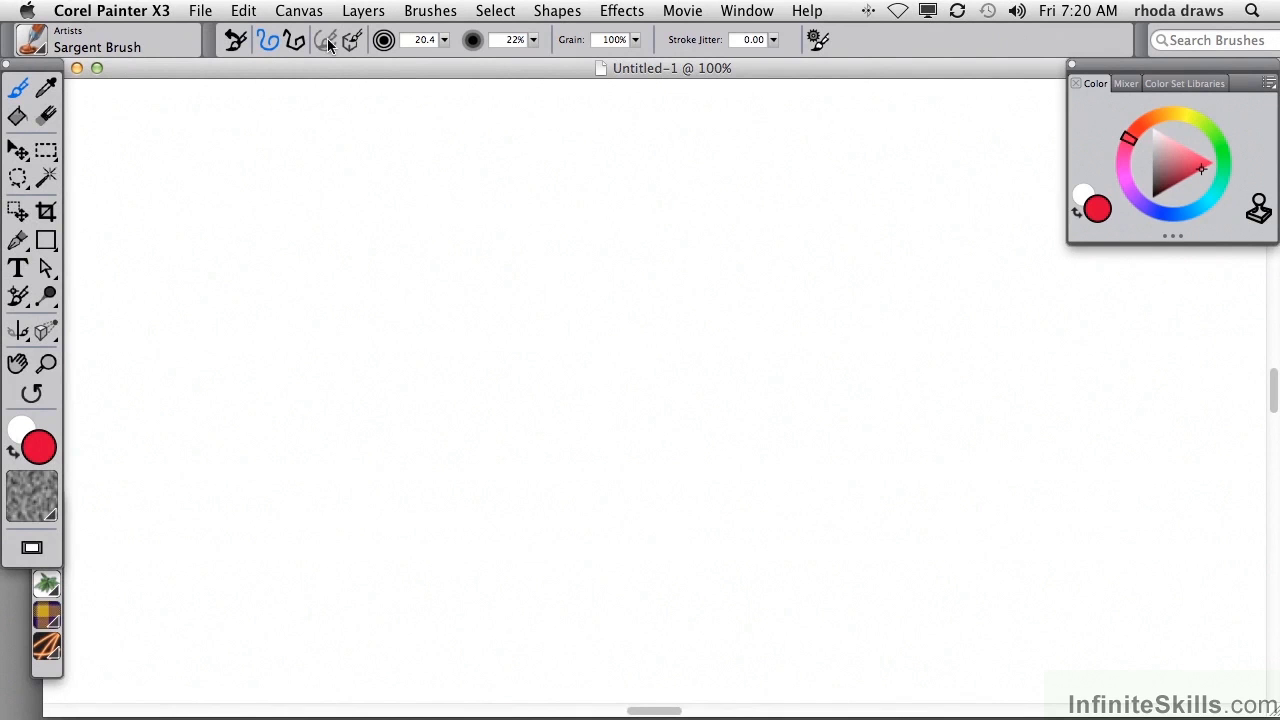
Show the File menu with its Recent submenu over the blank Untitled-1 canvas
{"action": "left_click", "coordinate": [201, 12]}
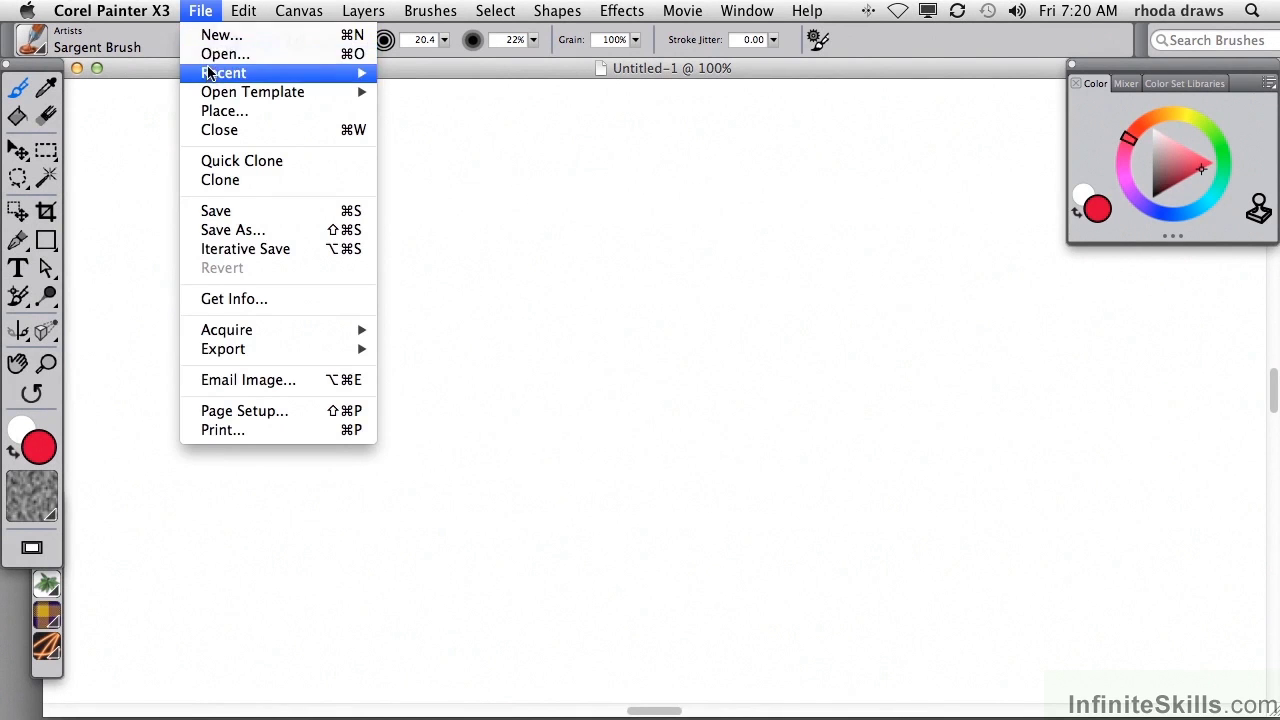
{"action": "mouse_move", "coordinate": [200, 74]}
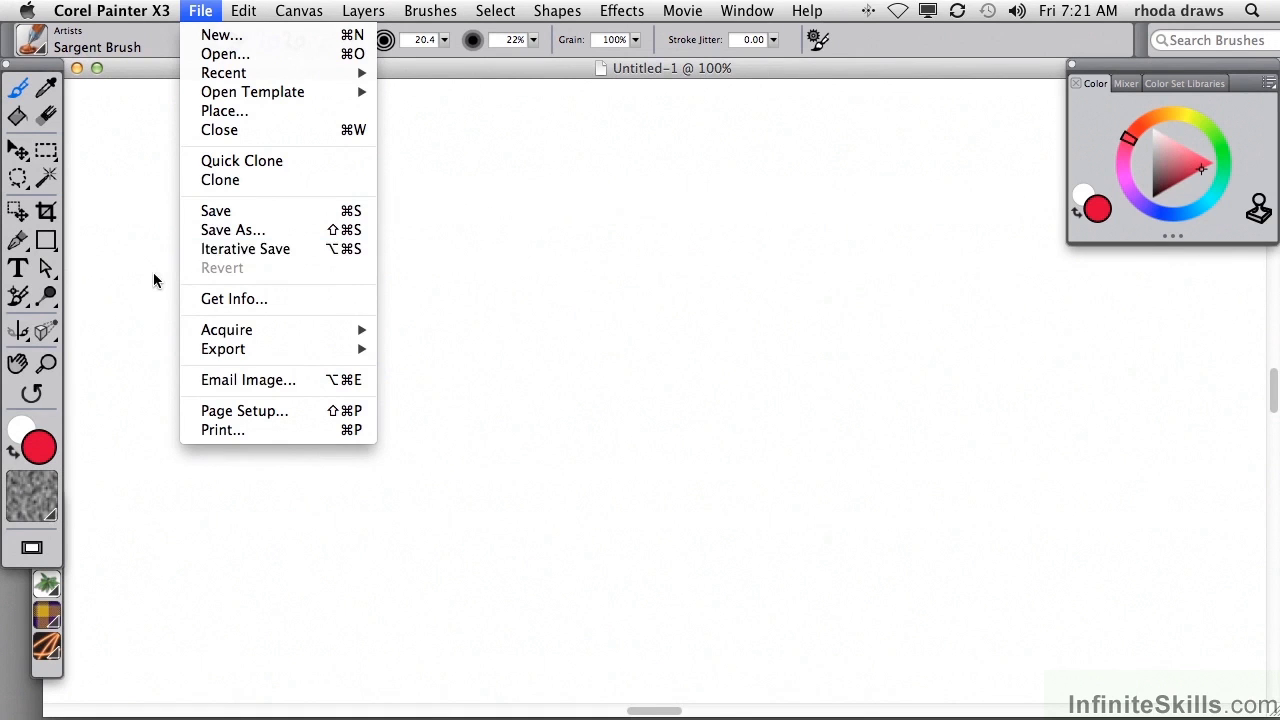
Paint a wavy red Sargent Brush stroke, then two blue diagonal strokes across it
{"action": "left_click", "coordinate": [130, 250]}
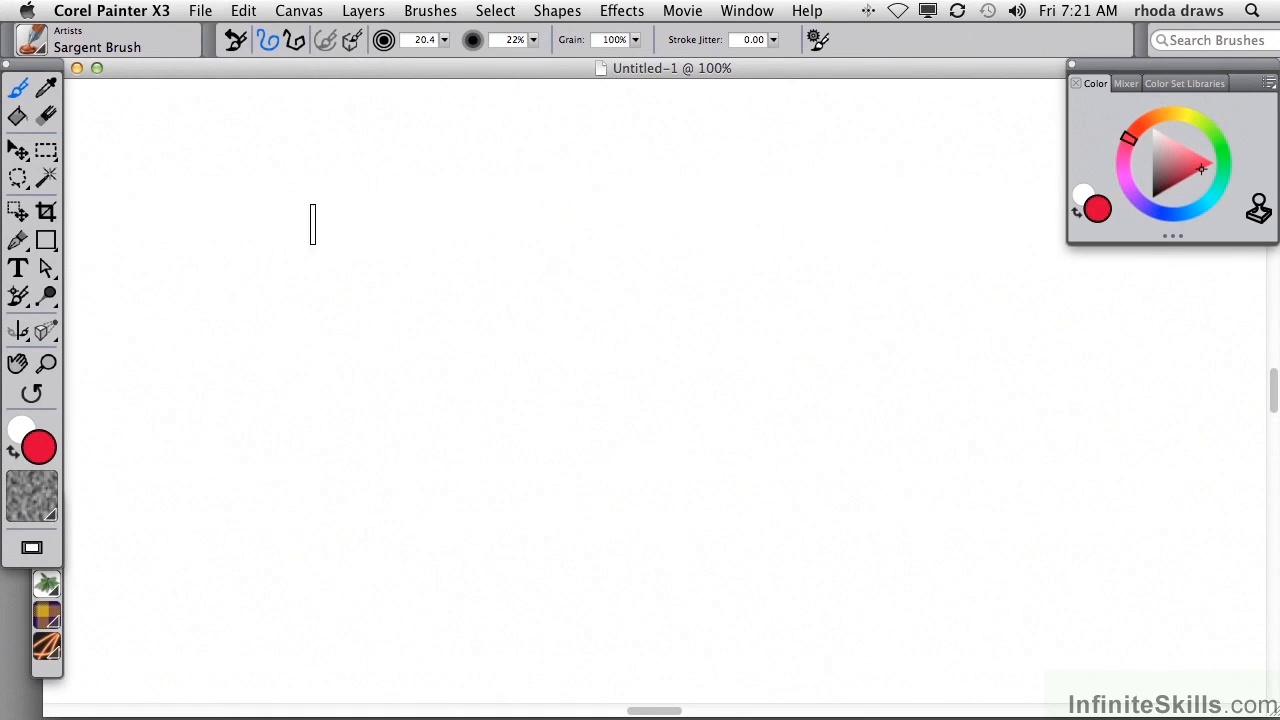
{"action": "left_click_drag", "start_coordinate": [252, 240], "coordinate": [836, 210]}
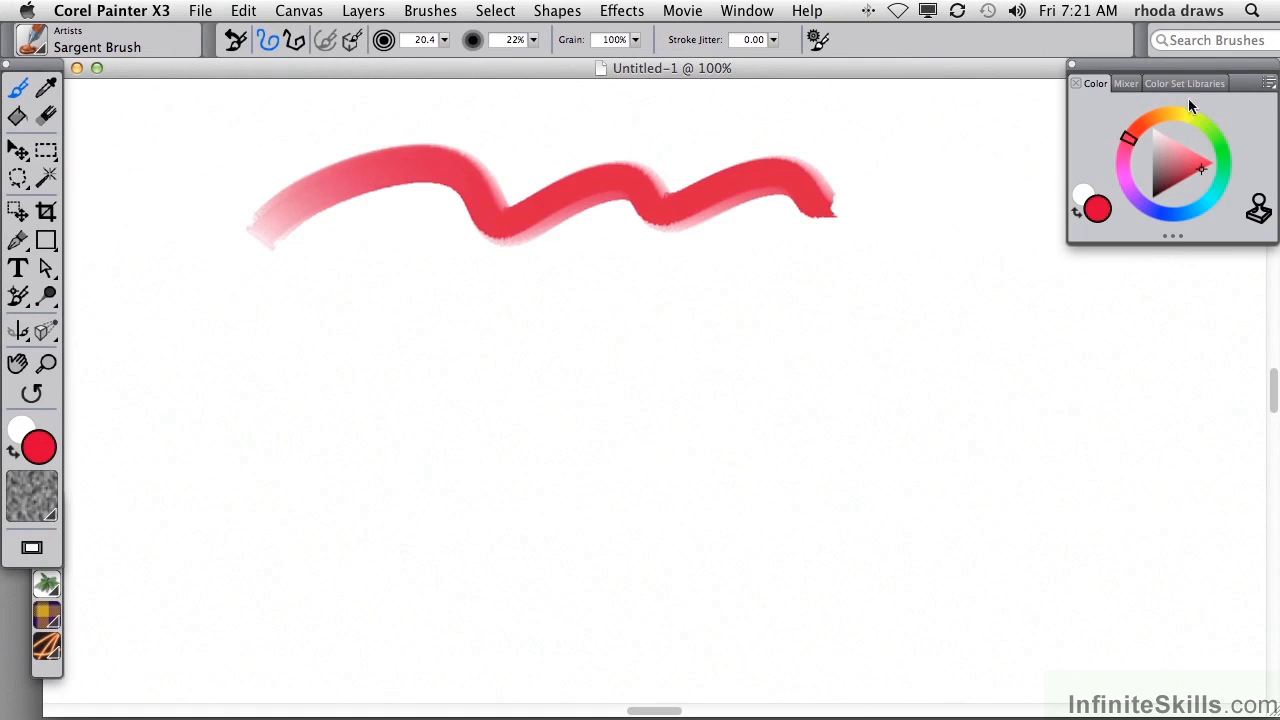
{"action": "left_click", "coordinate": [1165, 212]}
{"action": "left_click_drag", "start_coordinate": [756, 128], "coordinate": [566, 280]}
{"action": "mouse_move", "coordinate": [648, 148]}
{"action": "left_mouse_down"}
{"action": "mouse_move", "coordinate": [500, 271]}
{"action": "mouse_move", "coordinate": [462, 275]}
{"action": "left_mouse_up"}
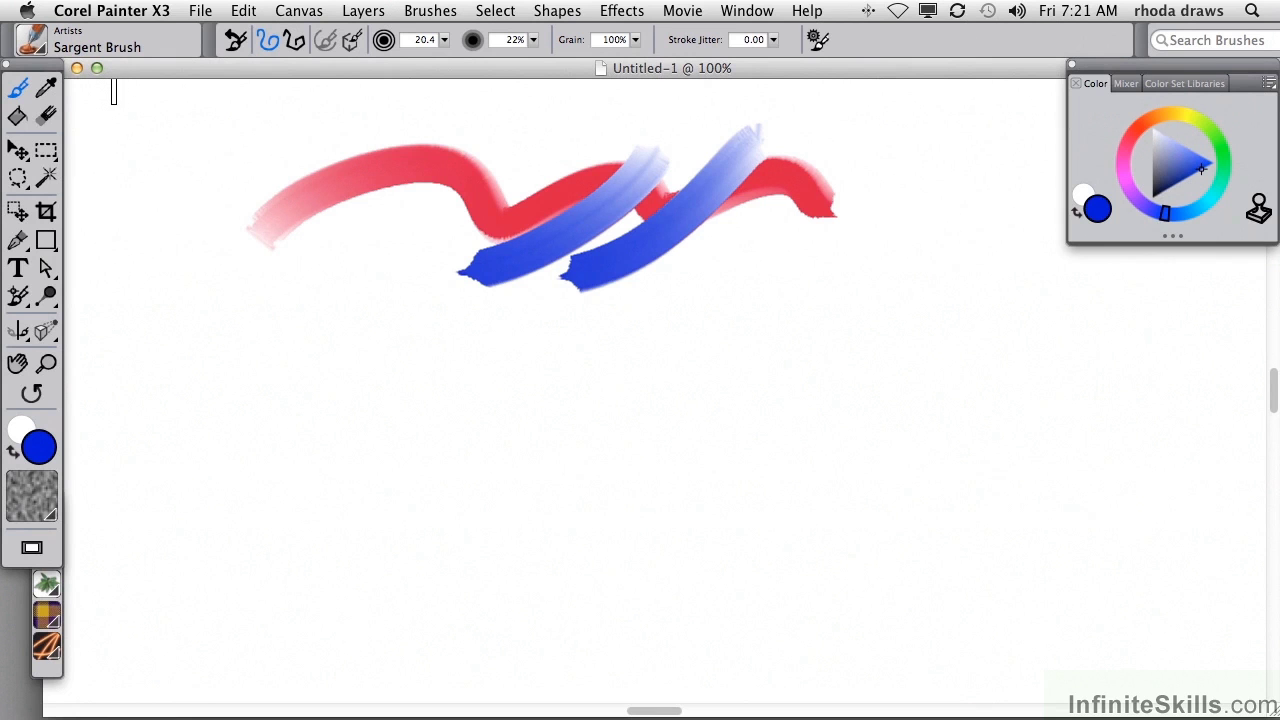
Iterative Save the painting to the Desktop as demo painting.rif
{"action": "left_click", "coordinate": [199, 11]}
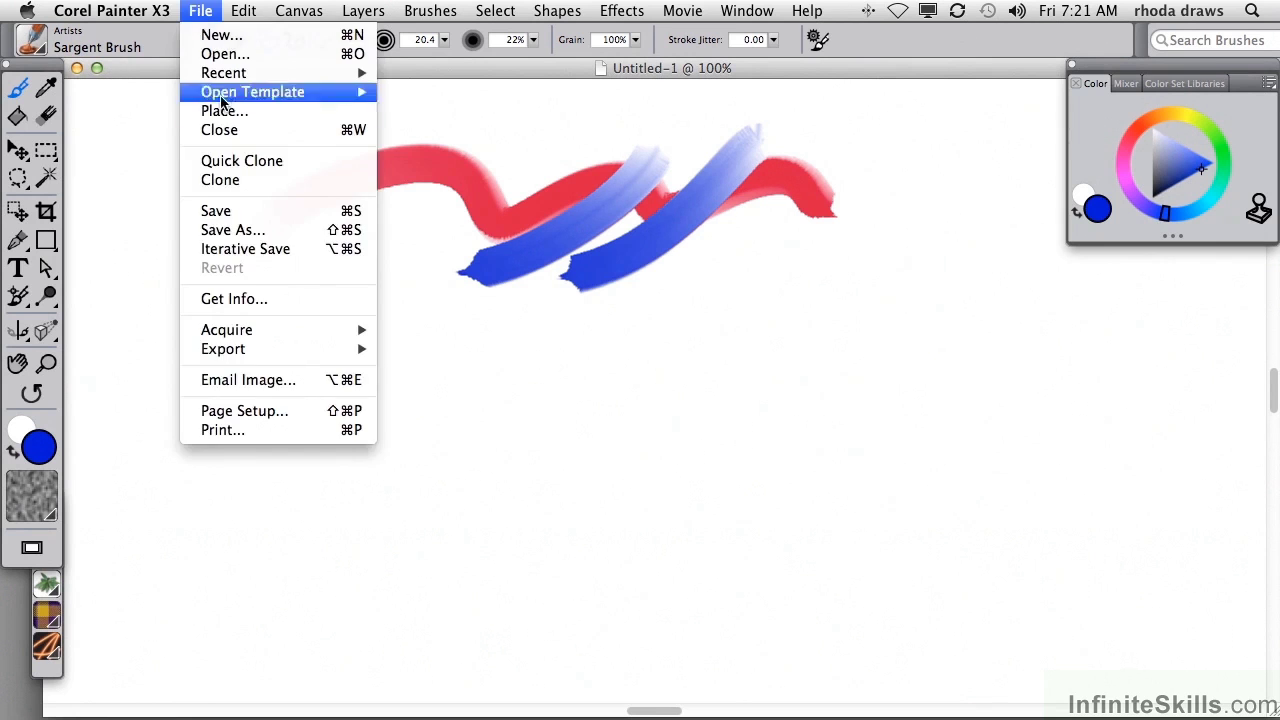
{"action": "left_click", "coordinate": [276, 249]}
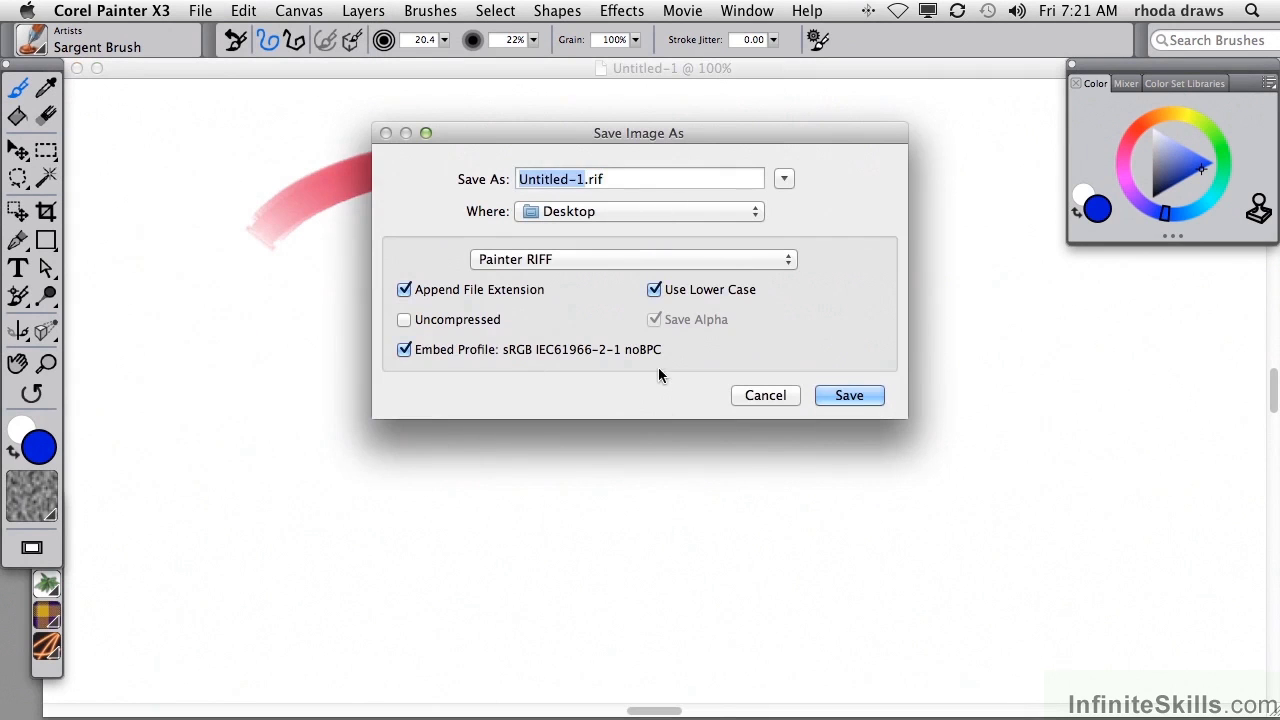
{"action": "type", "text": "demo painteing"}
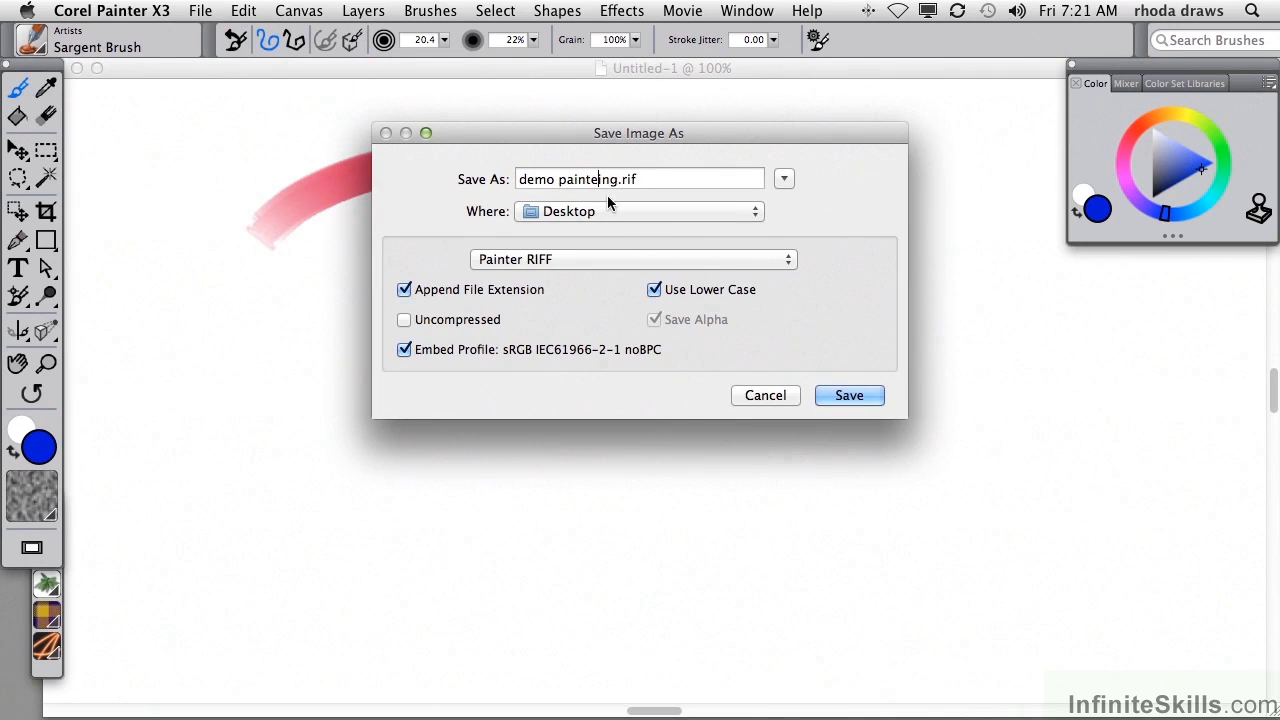
{"action": "key", "text": "BackSpace"}
{"action": "left_click", "coordinate": [866, 392]}
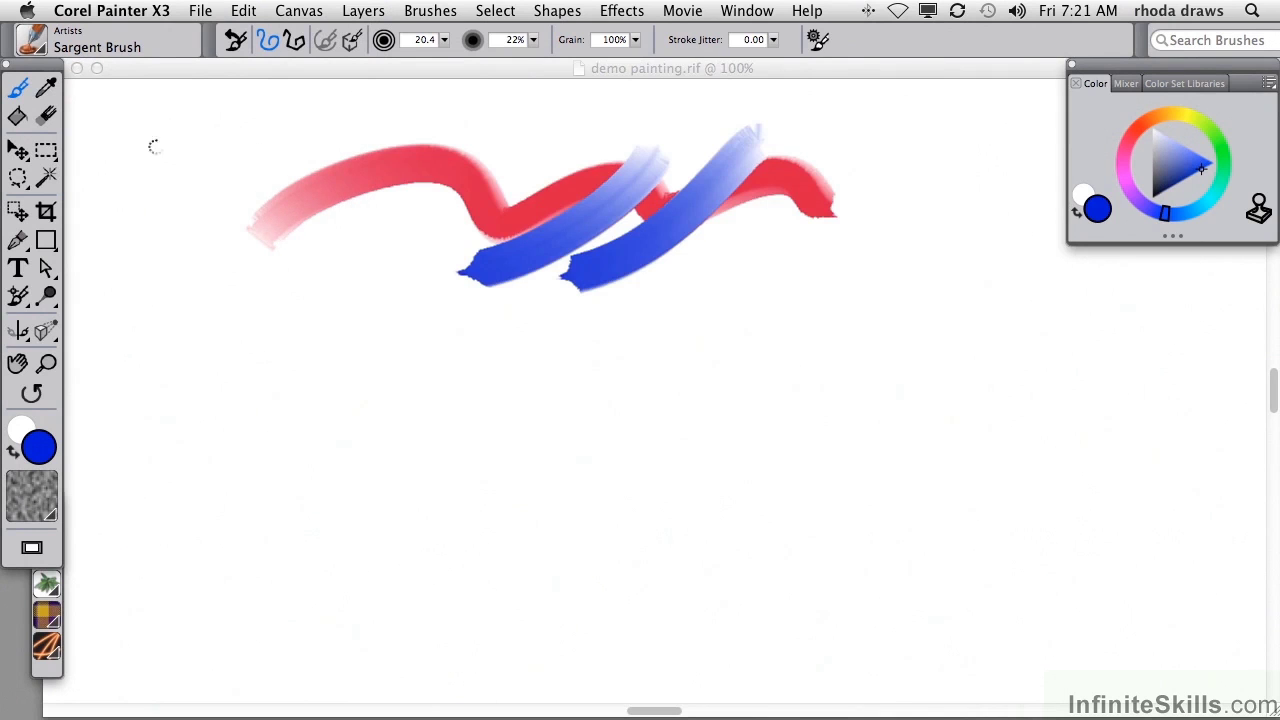
Open the X3 Scribbler custom palette and paint blue Coarse Impasto Jitter scribbles
{"action": "left_click", "coordinate": [742, 11]}
{"action": "mouse_move", "coordinate": [800, 165]}
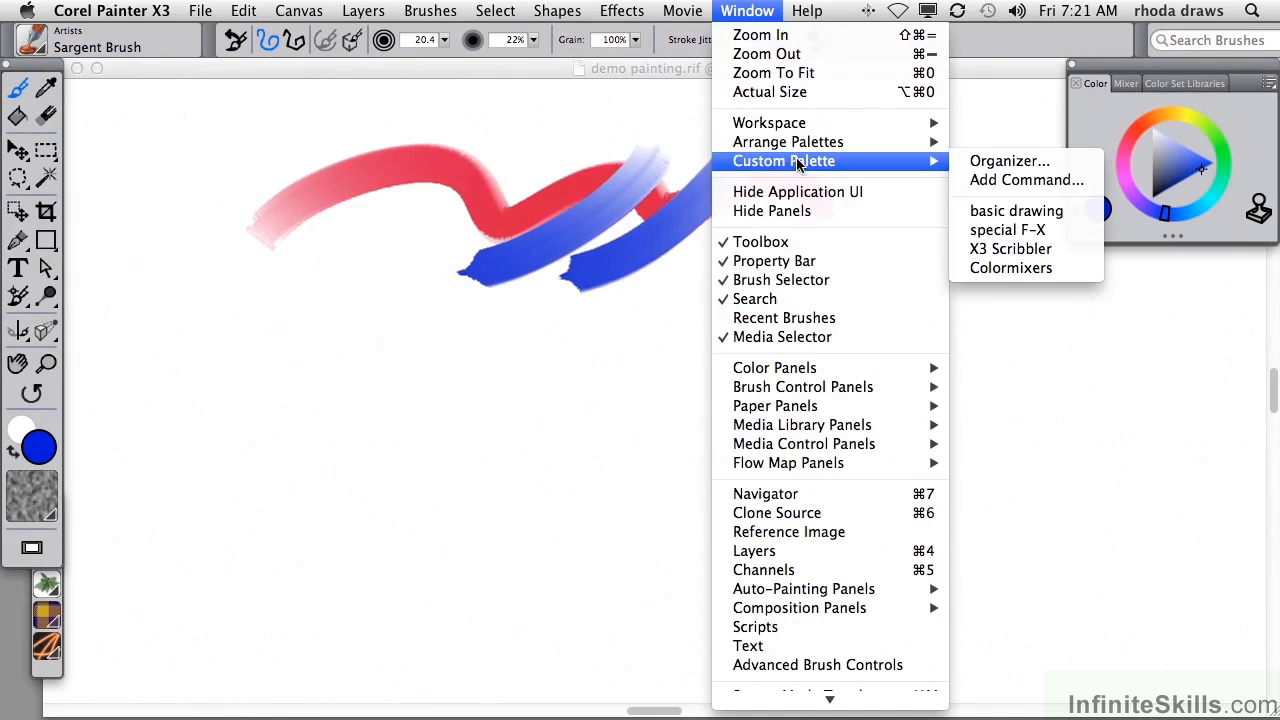
{"action": "left_click", "coordinate": [1008, 249]}
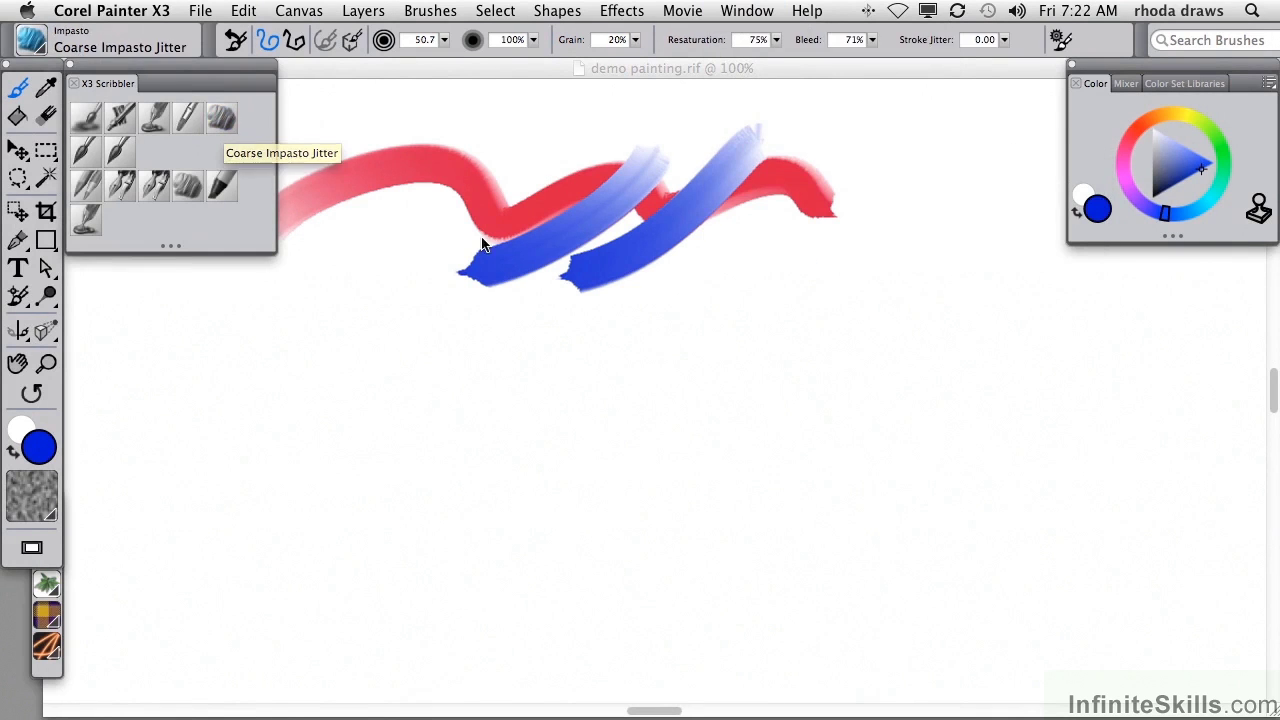
{"action": "mouse_move", "coordinate": [414, 237]}
{"action": "left_mouse_down"}
{"action": "mouse_move", "coordinate": [600, 175]}
{"action": "mouse_move", "coordinate": [810, 200]}
{"action": "left_mouse_up"}
Paint three blue C-shaped strokes with the Dry Ink brush
{"action": "left_click", "coordinate": [187, 185]}
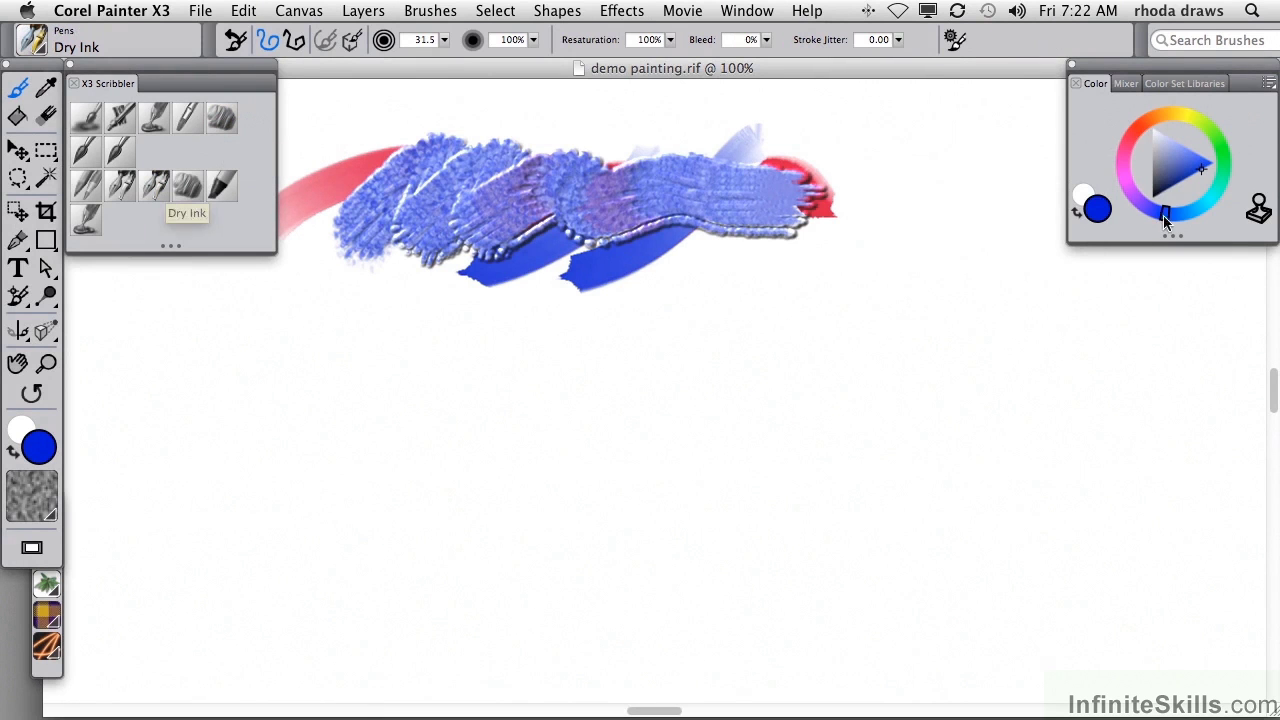
{"action": "left_click_drag", "start_coordinate": [695, 235], "coordinate": [750, 385]}
{"action": "left_click_drag", "start_coordinate": [545, 240], "coordinate": [585, 405]}
{"action": "mouse_move", "coordinate": [390, 245]}
{"action": "left_mouse_down"}
{"action": "mouse_move", "coordinate": [371, 406]}
{"action": "mouse_move", "coordinate": [410, 412]}
{"action": "left_mouse_up"}
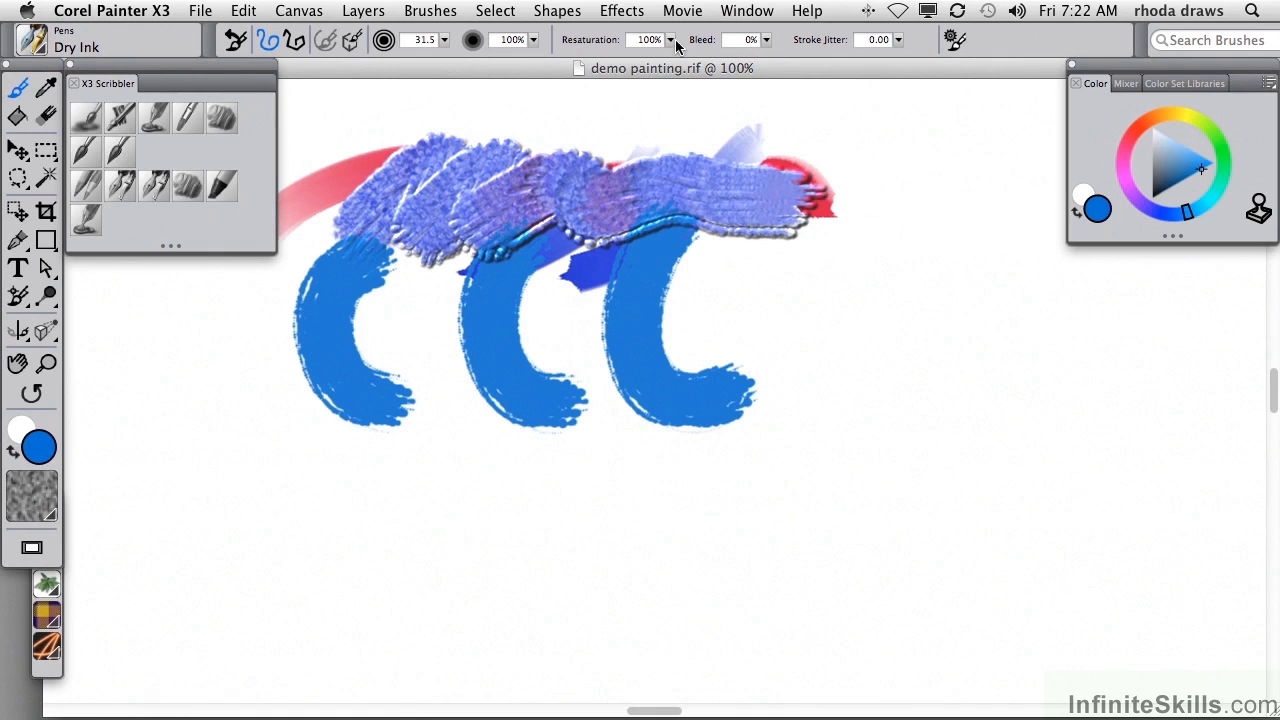
Add the File > Iterative Save command to the X3 Scribbler custom palette
{"action": "left_click", "coordinate": [746, 12]}
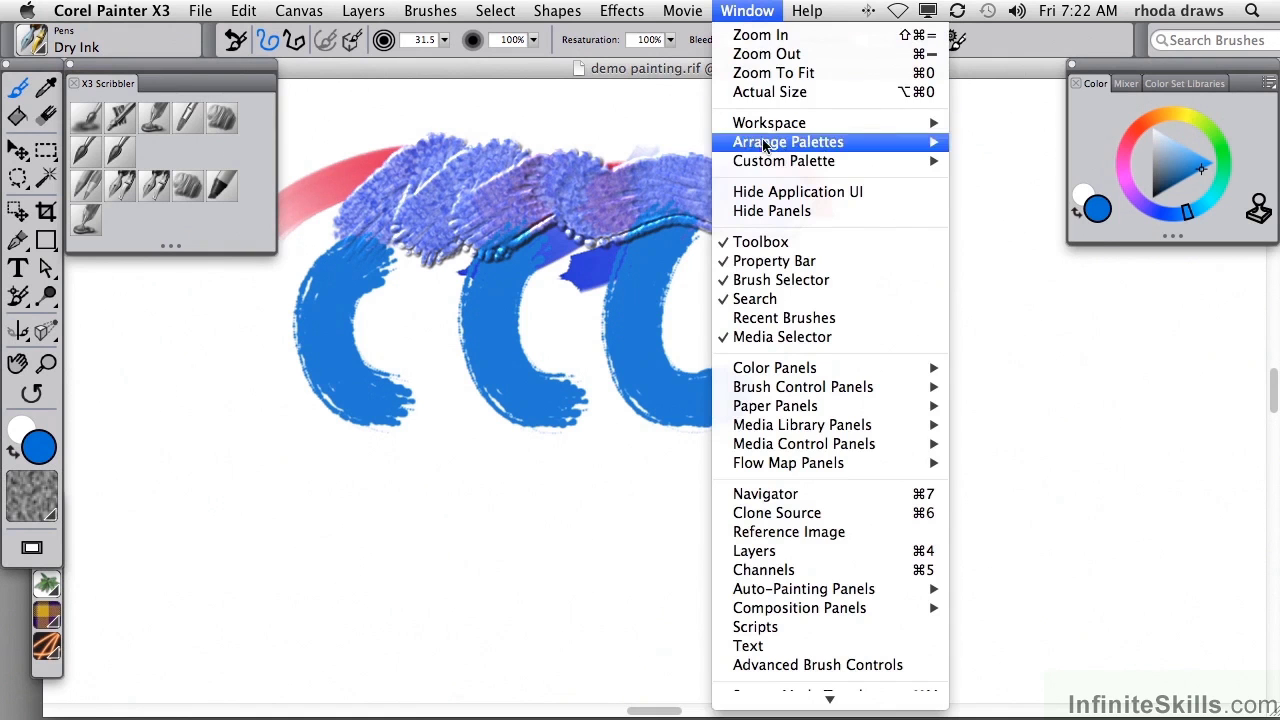
{"action": "mouse_move", "coordinate": [815, 164]}
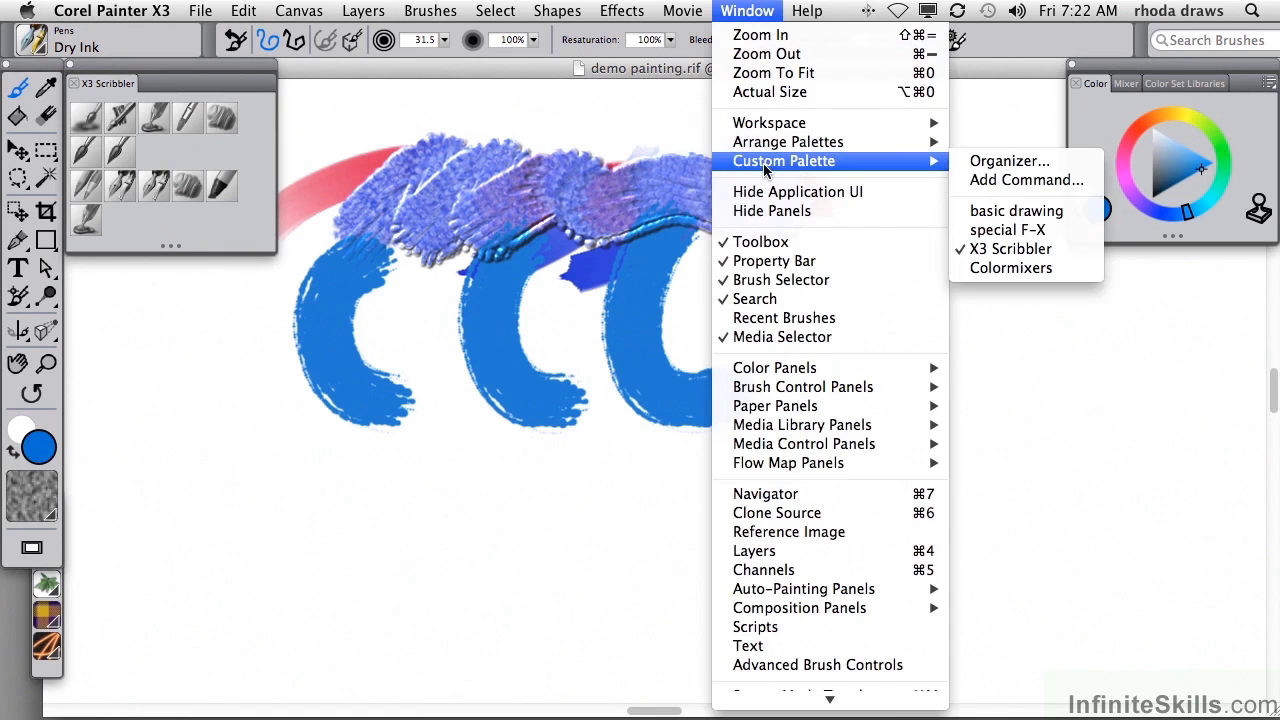
{"action": "left_click", "coordinate": [1020, 180]}
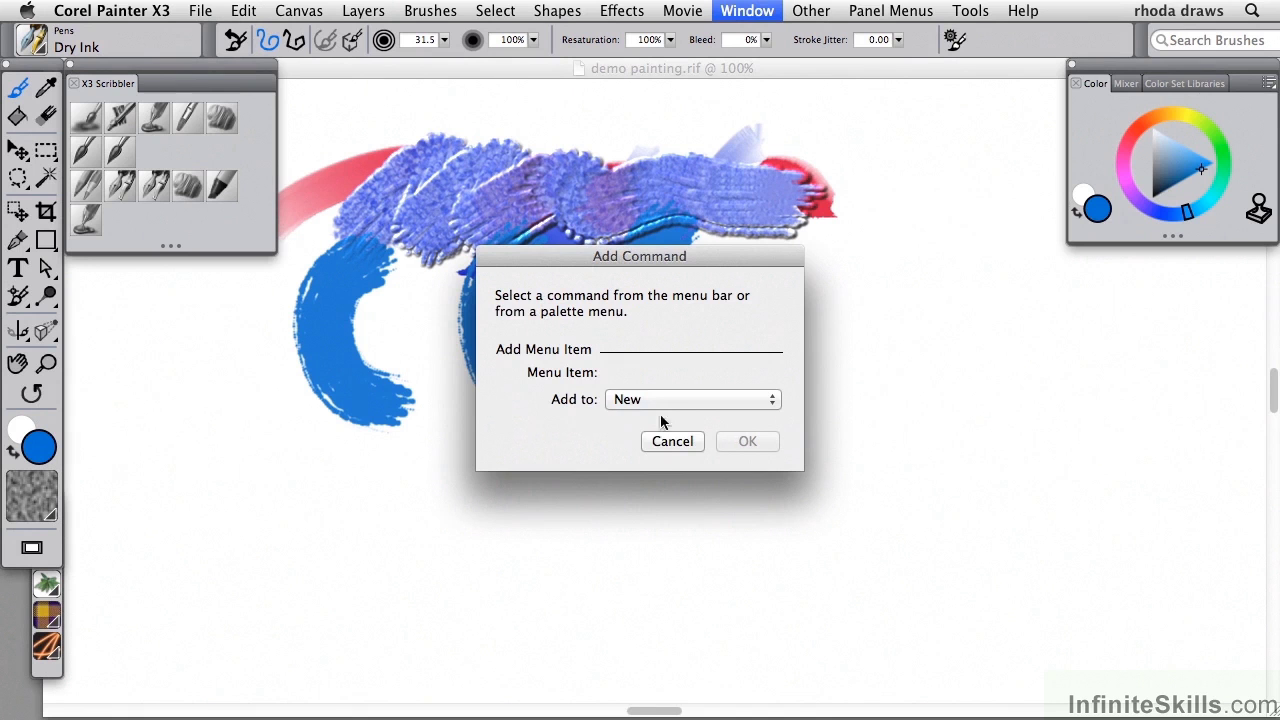
{"action": "left_click", "coordinate": [766, 401]}
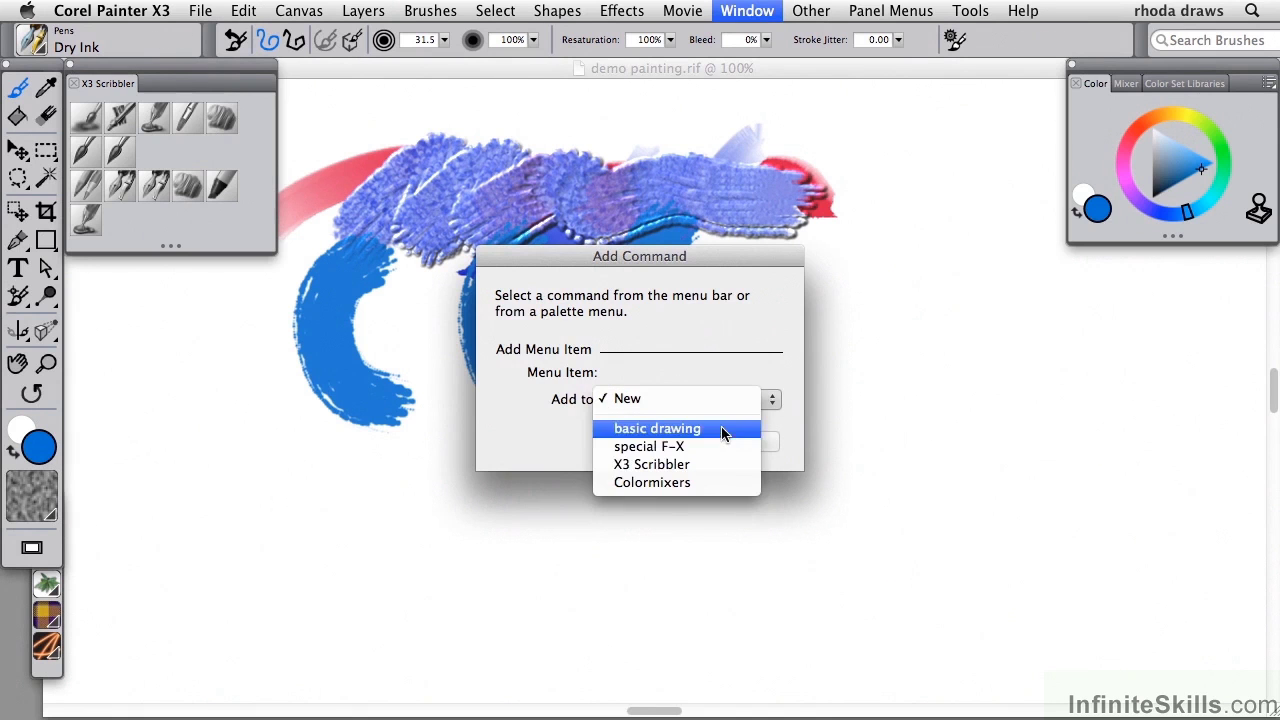
{"action": "left_click", "coordinate": [707, 464]}
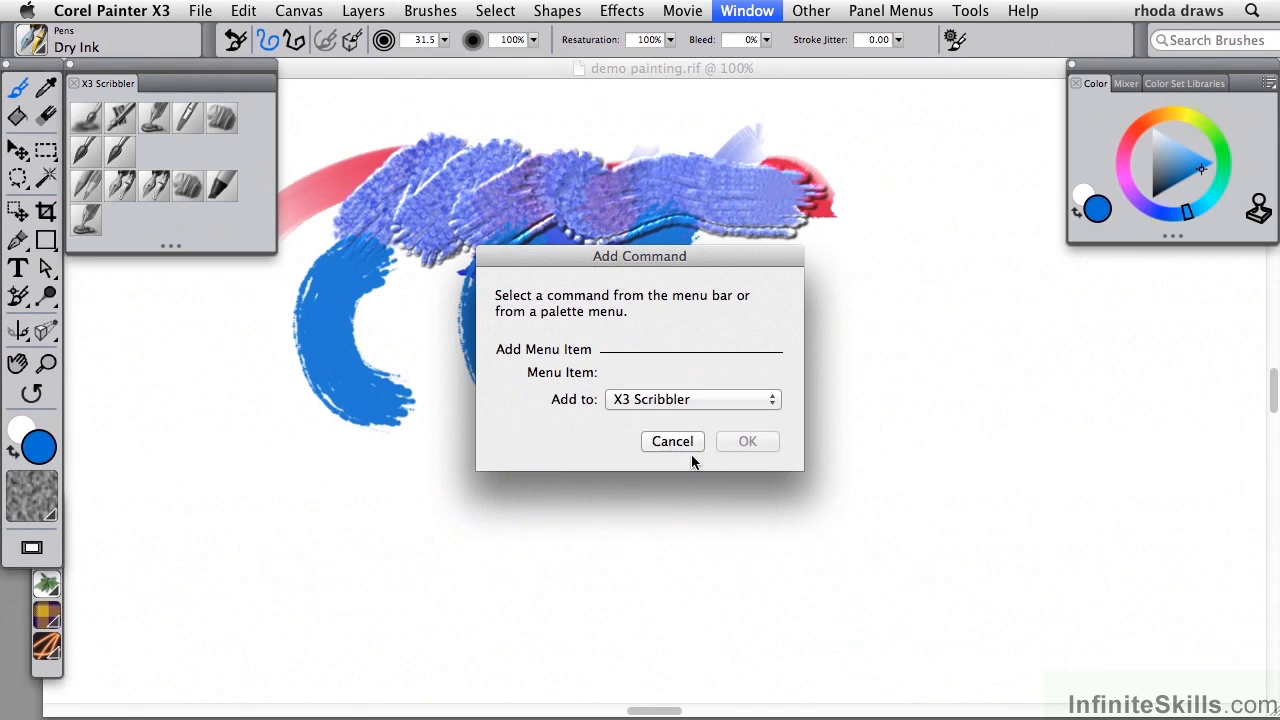
{"action": "left_click", "coordinate": [198, 12]}
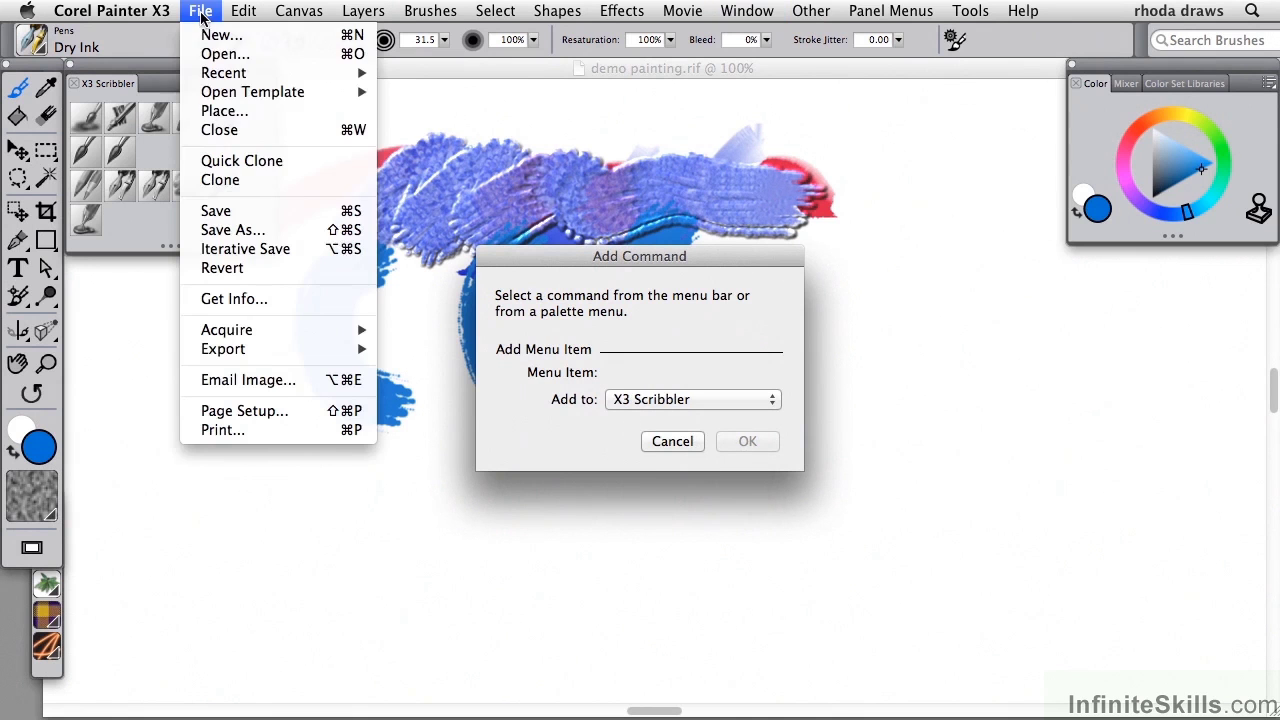
{"action": "left_click", "coordinate": [229, 250]}
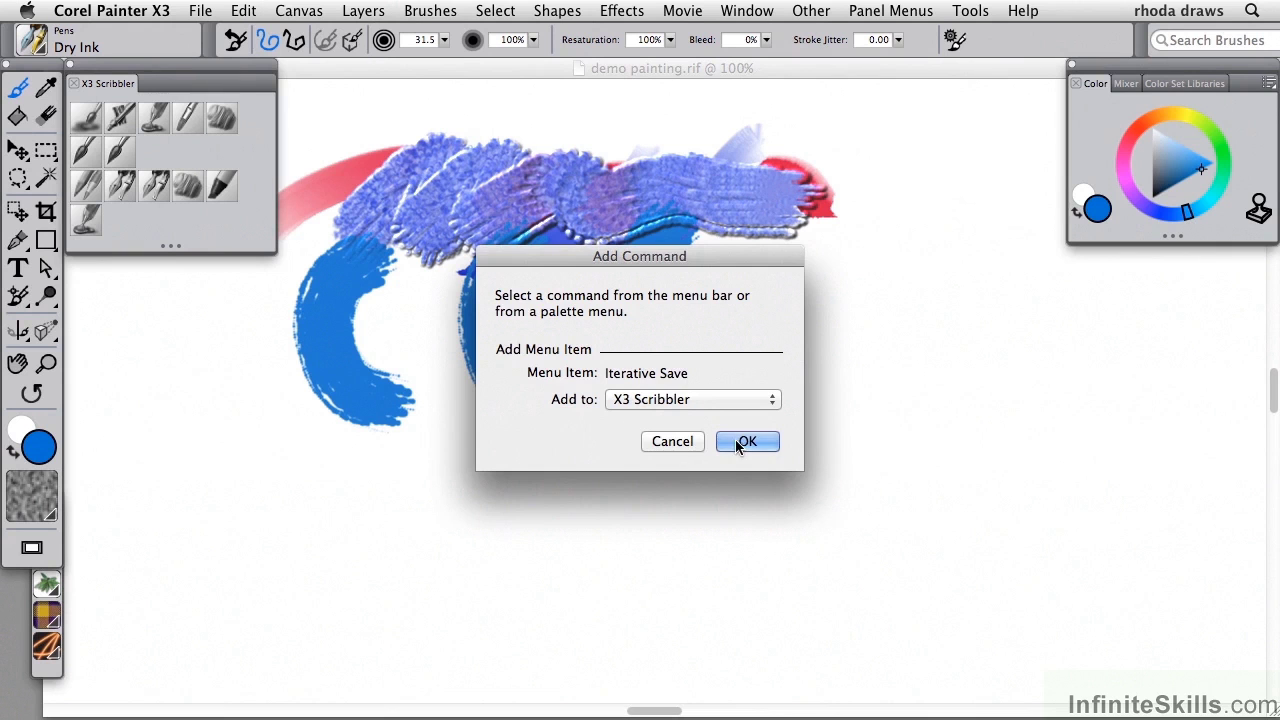
{"action": "left_click", "coordinate": [745, 441]}
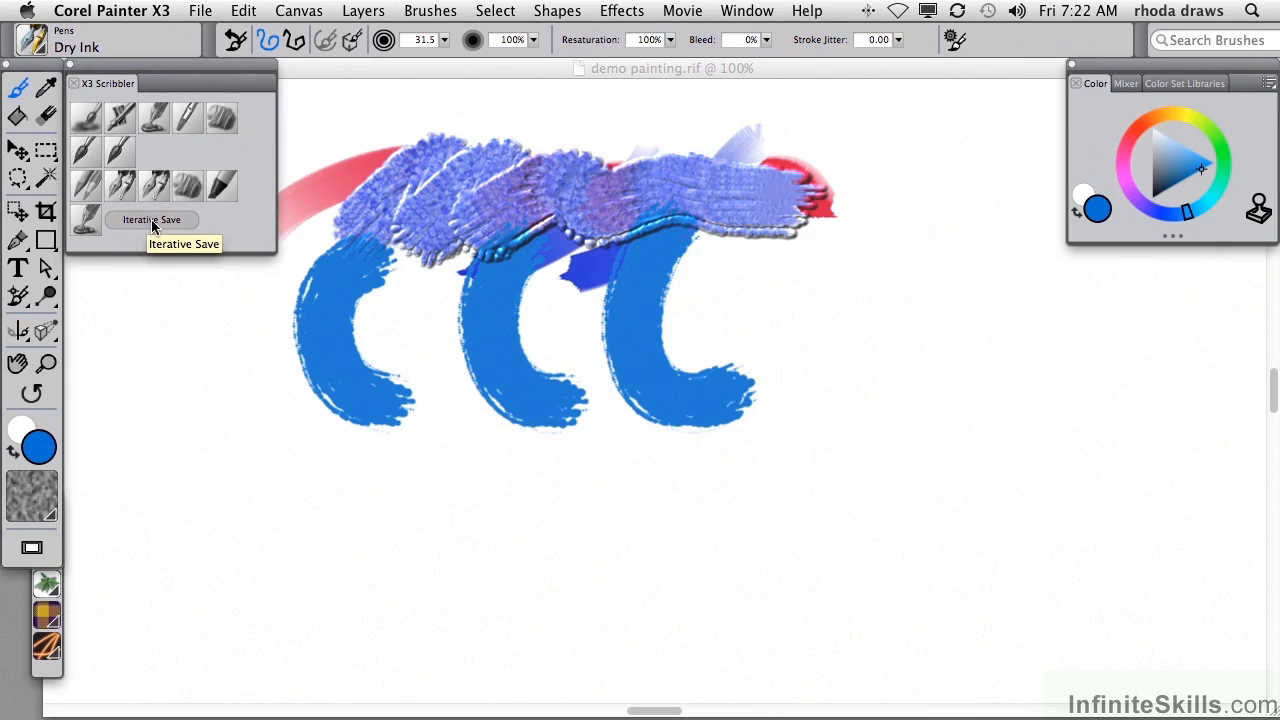
Draw two wavy teal Real 6B Soft Pencil lines and two wide teal Dry Ink strokes
{"action": "left_click", "coordinate": [88, 185]}
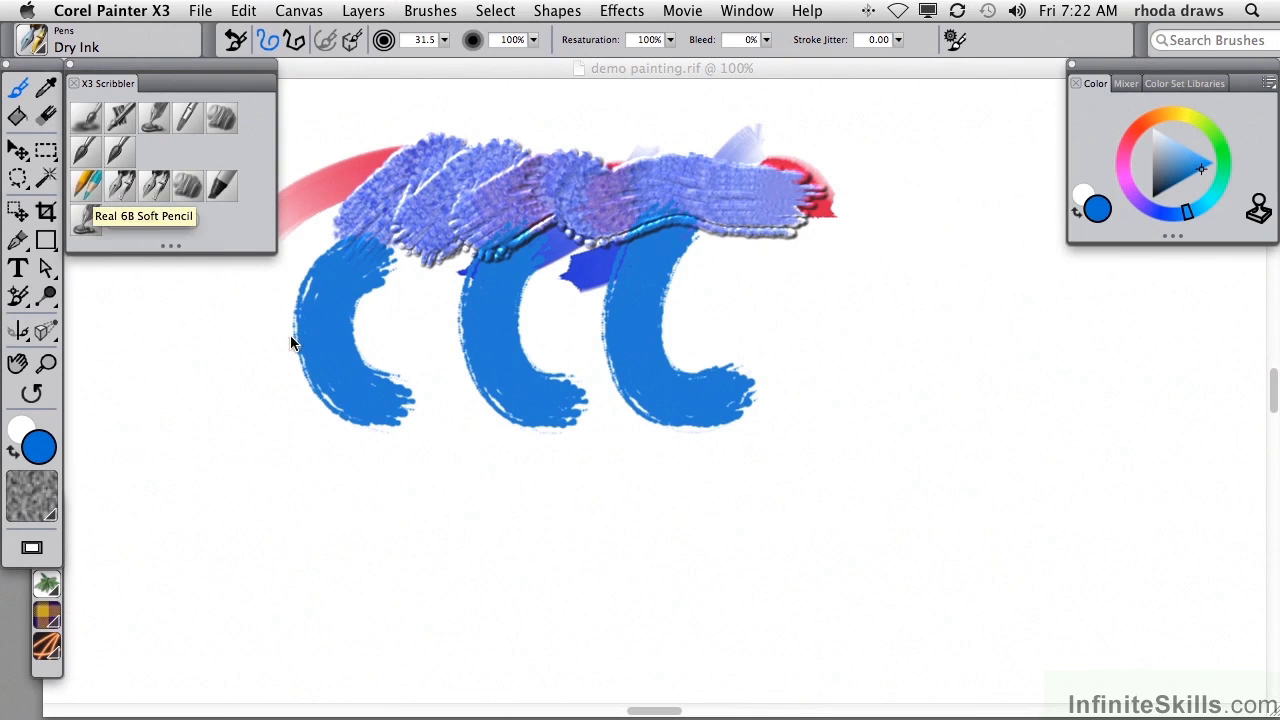
{"action": "left_click", "coordinate": [1175, 84]}
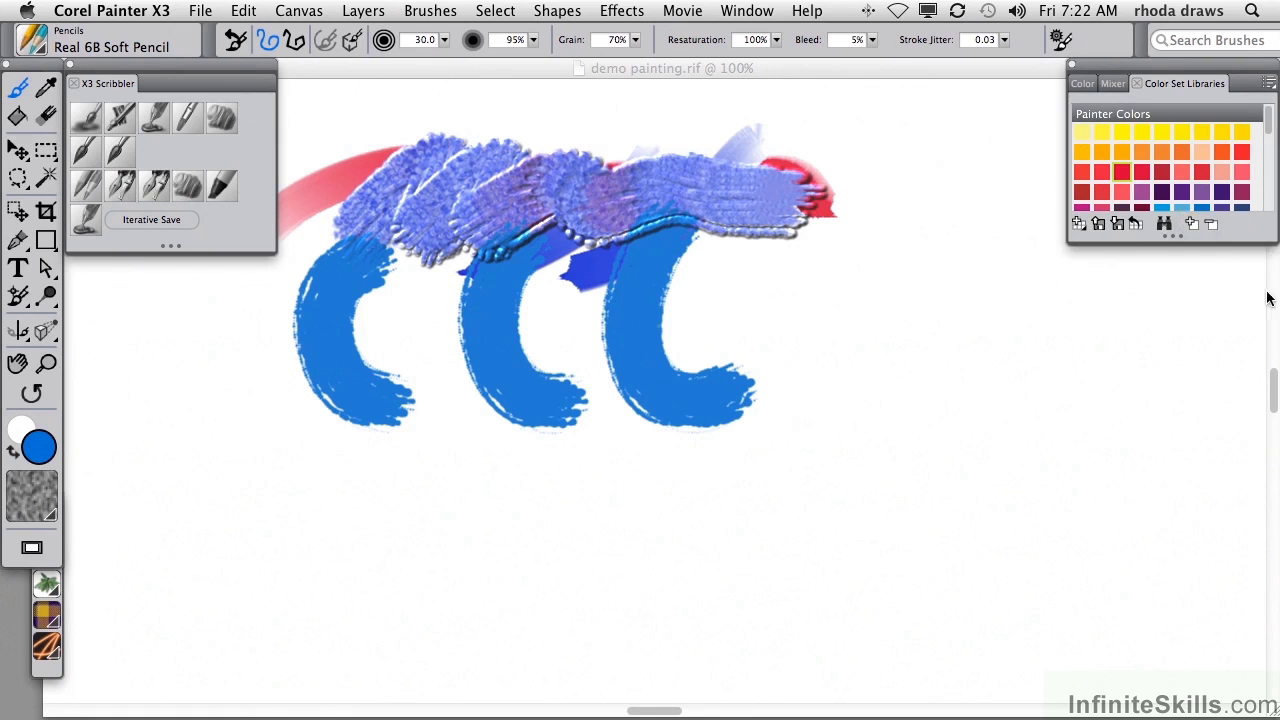
{"action": "left_click_drag", "start_coordinate": [1275, 244], "coordinate": [1276, 343]}
{"action": "left_click", "coordinate": [1141, 271]}
{"action": "left_click_drag", "start_coordinate": [350, 356], "coordinate": [882, 297]}
{"action": "left_click_drag", "start_coordinate": [348, 328], "coordinate": [720, 300]}
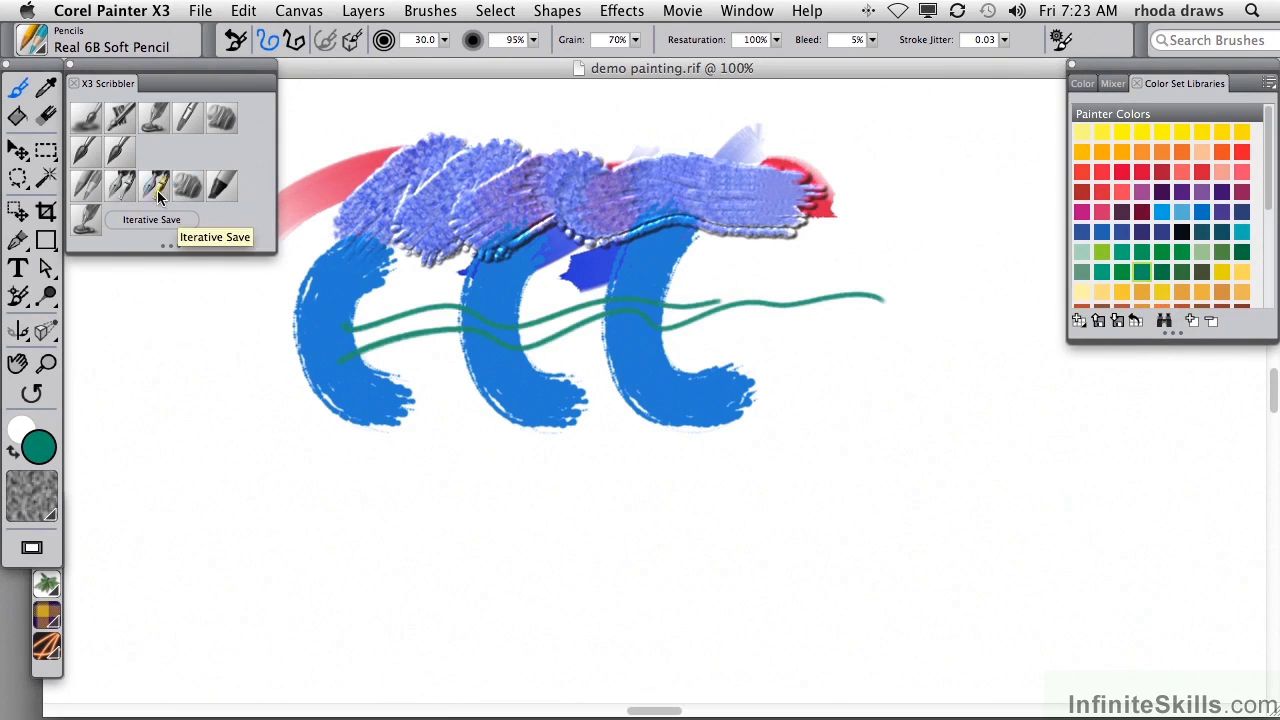
{"action": "left_click", "coordinate": [187, 185]}
{"action": "mouse_move", "coordinate": [345, 140]}
{"action": "left_mouse_down"}
{"action": "mouse_move", "coordinate": [352, 130]}
{"action": "mouse_move", "coordinate": [360, 385]}
{"action": "left_mouse_up"}
{"action": "left_click_drag", "start_coordinate": [432, 122], "coordinate": [440, 365]}
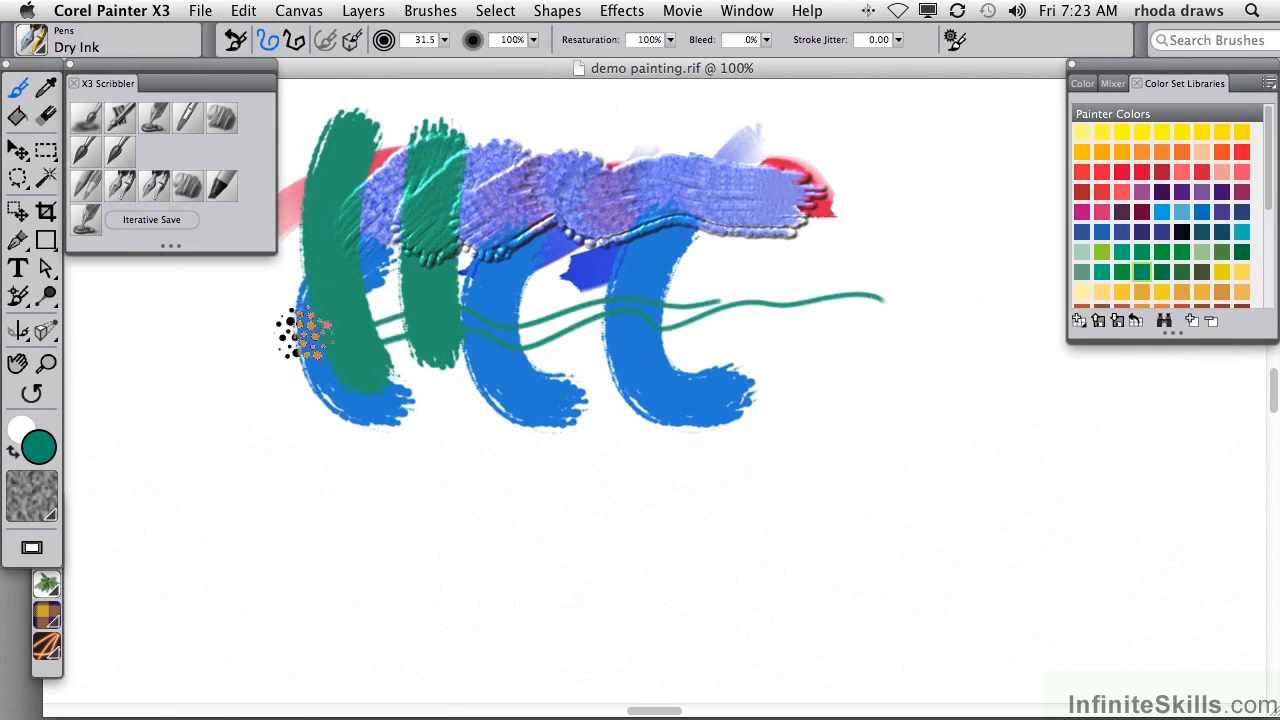
Paint an orange Coarse Wet Bristle stroke and save a new iterative version
{"action": "left_click", "coordinate": [88, 152]}
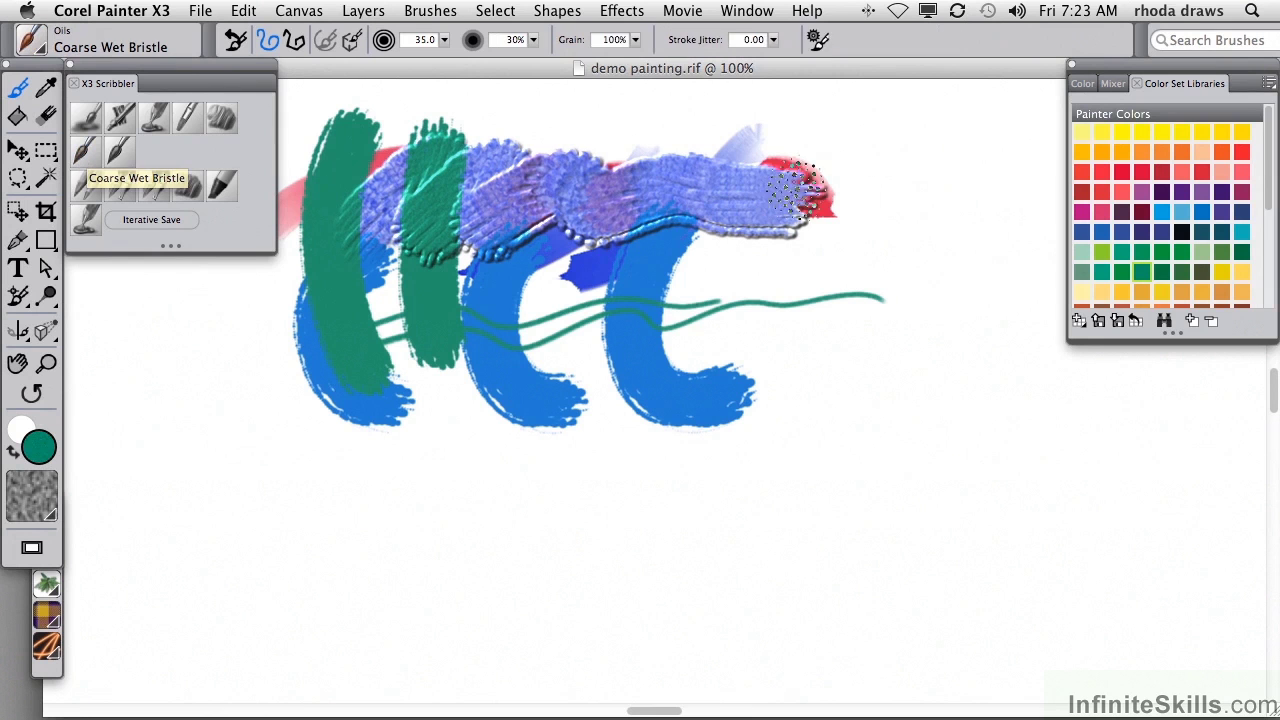
{"action": "left_click", "coordinate": [1142, 292]}
{"action": "mouse_move", "coordinate": [830, 215]}
{"action": "left_mouse_down"}
{"action": "mouse_move", "coordinate": [578, 315]}
{"action": "mouse_move", "coordinate": [440, 250]}
{"action": "mouse_move", "coordinate": [862, 245]}
{"action": "left_mouse_up"}
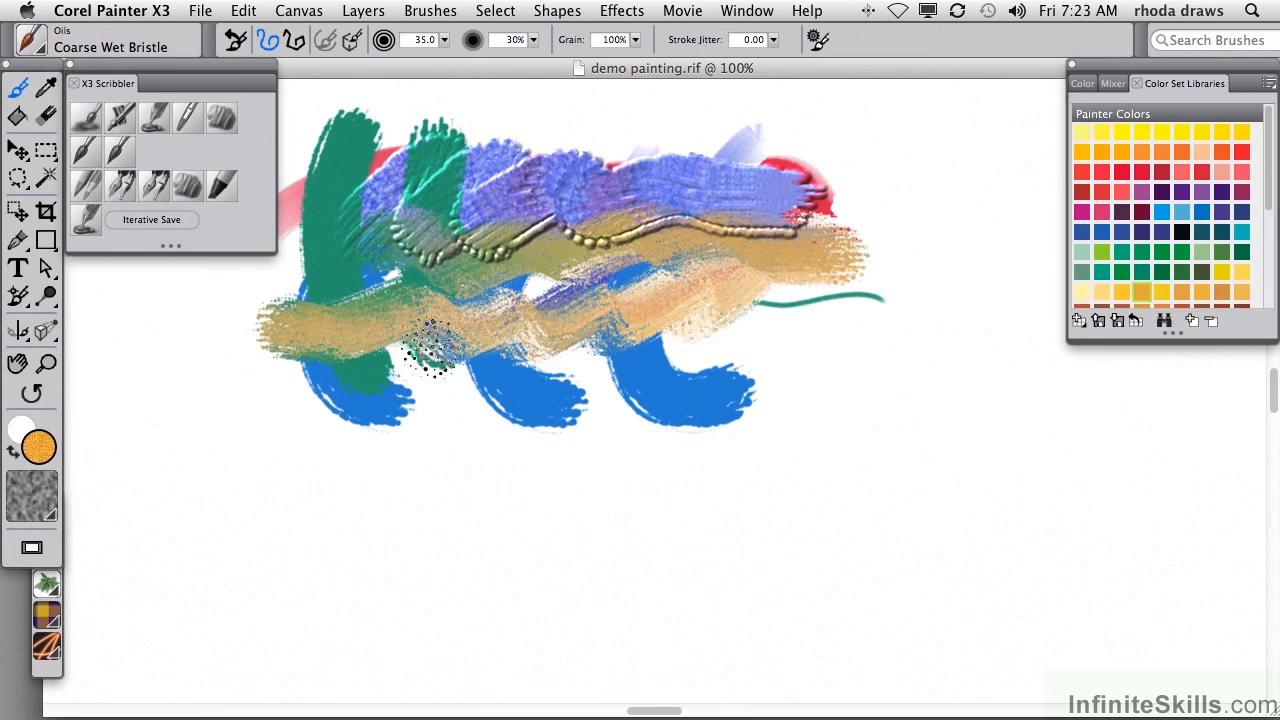
{"action": "left_click", "coordinate": [150, 219]}
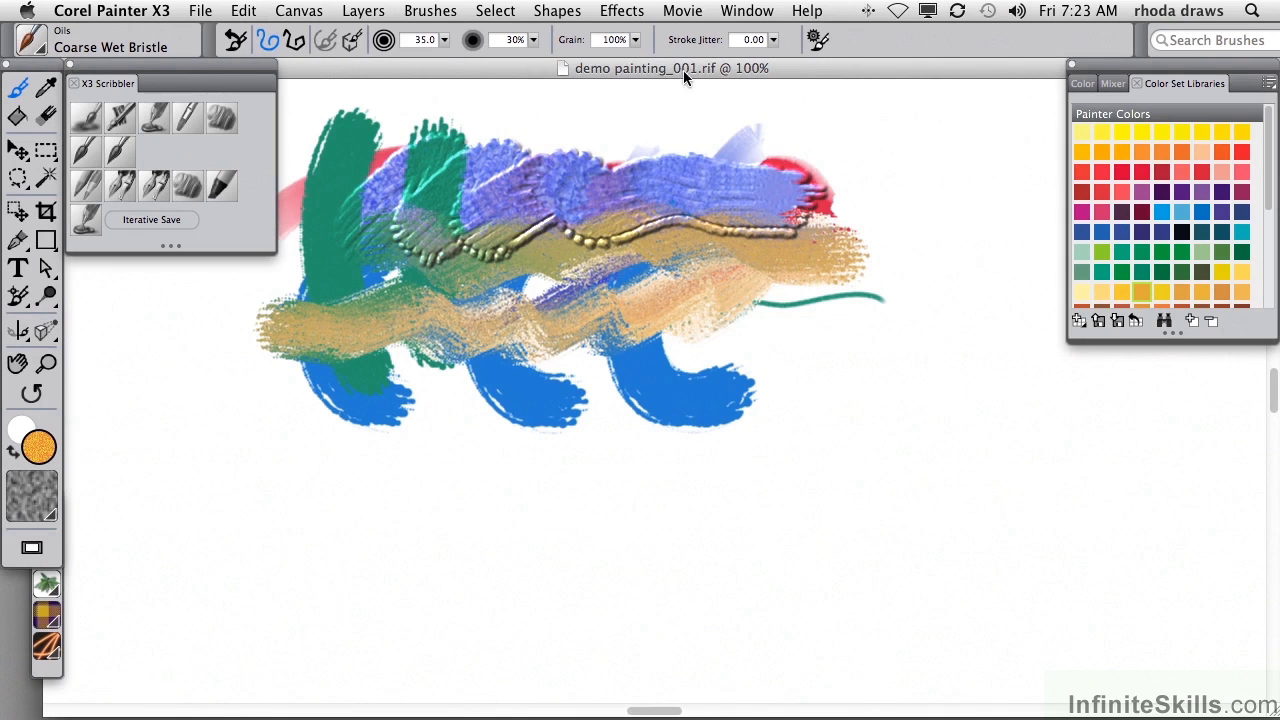
Scribble orange and dark teal Barbed Wire Pen strokes, then Iterative Save as demo painting_002.rif
{"action": "left_click", "coordinate": [122, 186]}
{"action": "mouse_move", "coordinate": [240, 315]}
{"action": "left_mouse_down"}
{"action": "mouse_move", "coordinate": [389, 271]}
{"action": "mouse_move", "coordinate": [834, 201]}
{"action": "mouse_move", "coordinate": [905, 206]}
{"action": "left_mouse_up"}
{"action": "left_click", "coordinate": [1202, 231]}
{"action": "mouse_move", "coordinate": [380, 250]}
{"action": "left_mouse_down"}
{"action": "mouse_move", "coordinate": [557, 206]}
{"action": "mouse_move", "coordinate": [780, 235]}
{"action": "mouse_move", "coordinate": [852, 212]}
{"action": "left_mouse_up"}
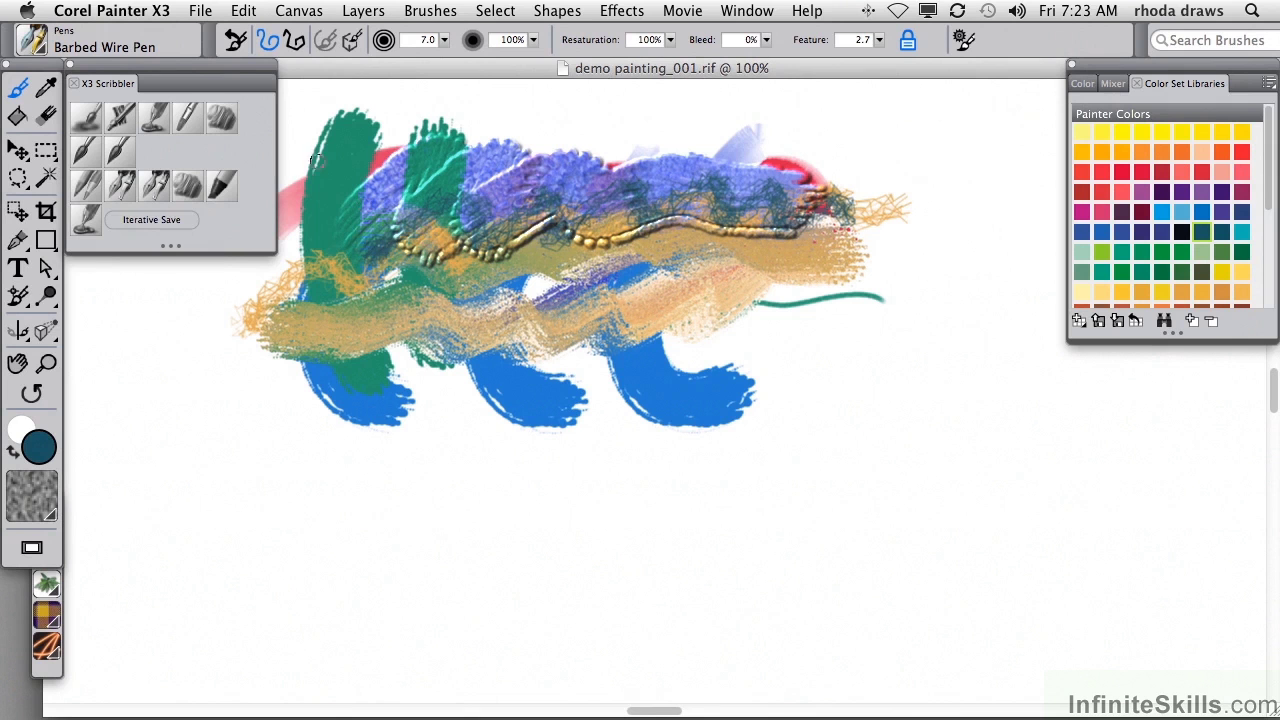
{"action": "left_click", "coordinate": [156, 220]}
Review and confirm demo painting_002.rif's File Information, with its note 'demo'
{"action": "left_click", "coordinate": [203, 12]}
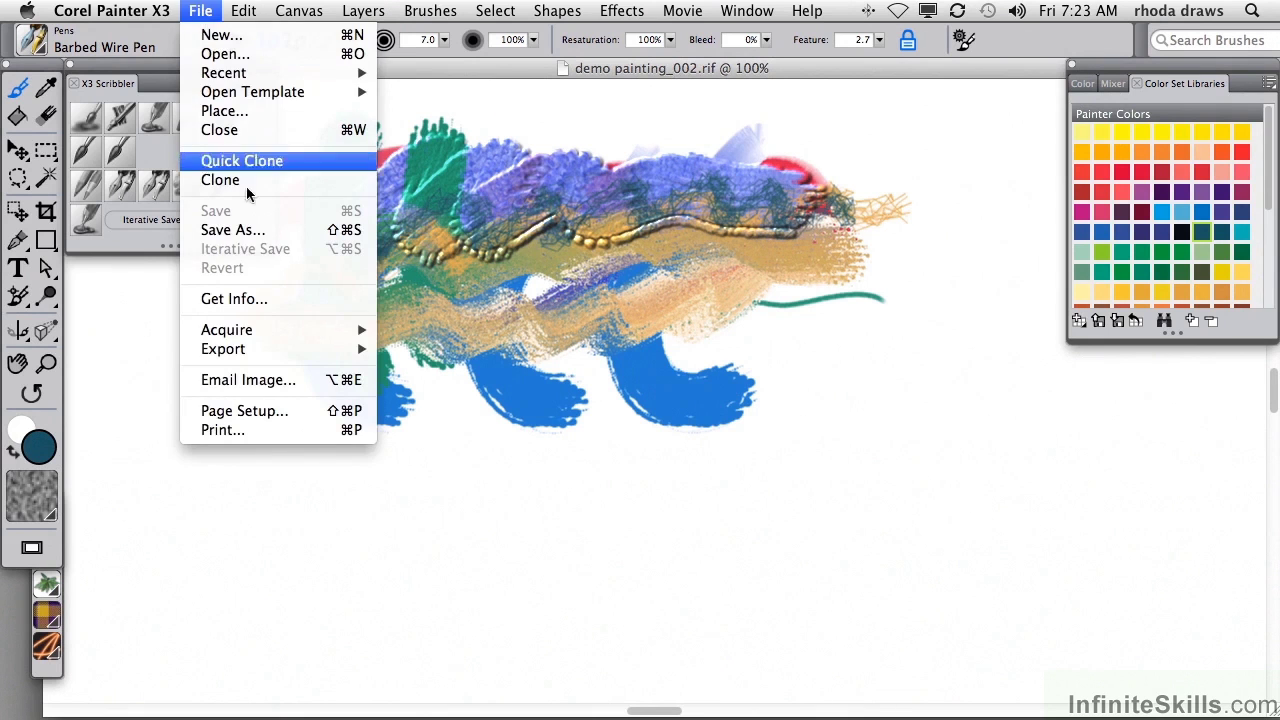
{"action": "left_click", "coordinate": [252, 298]}
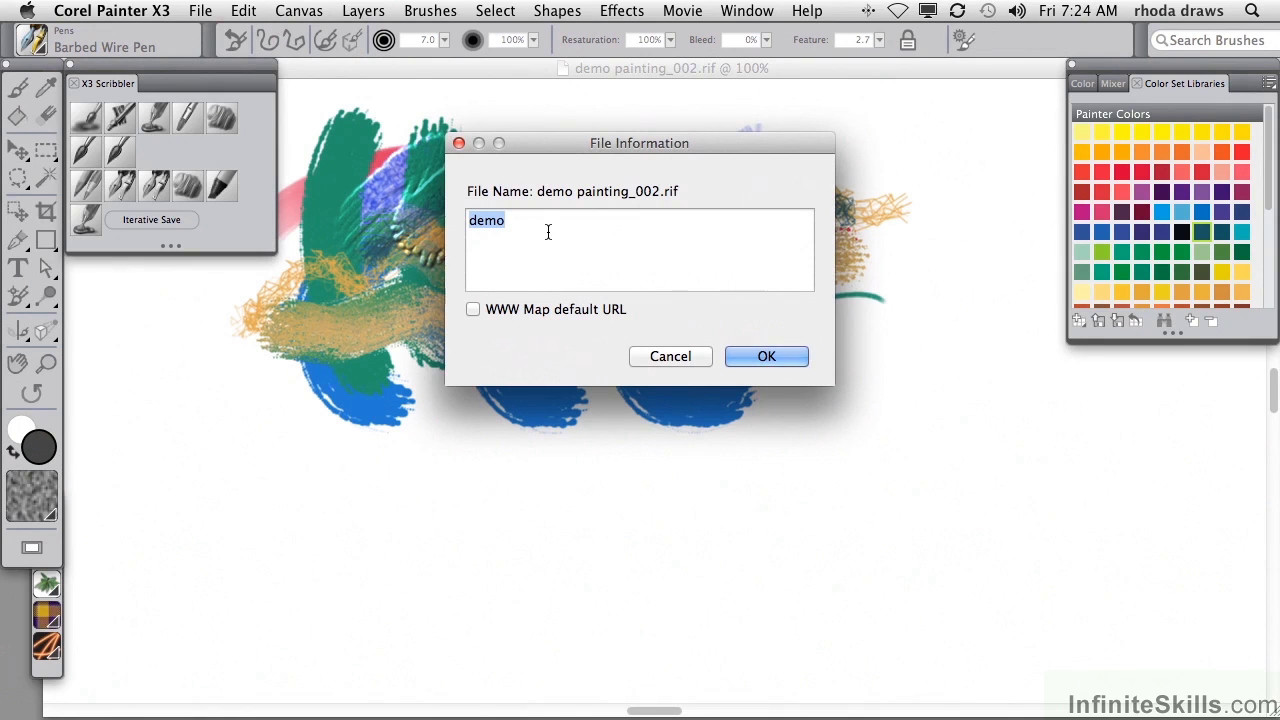
{"action": "left_click", "coordinate": [772, 358]}
{"action": "left_click", "coordinate": [200, 12]}
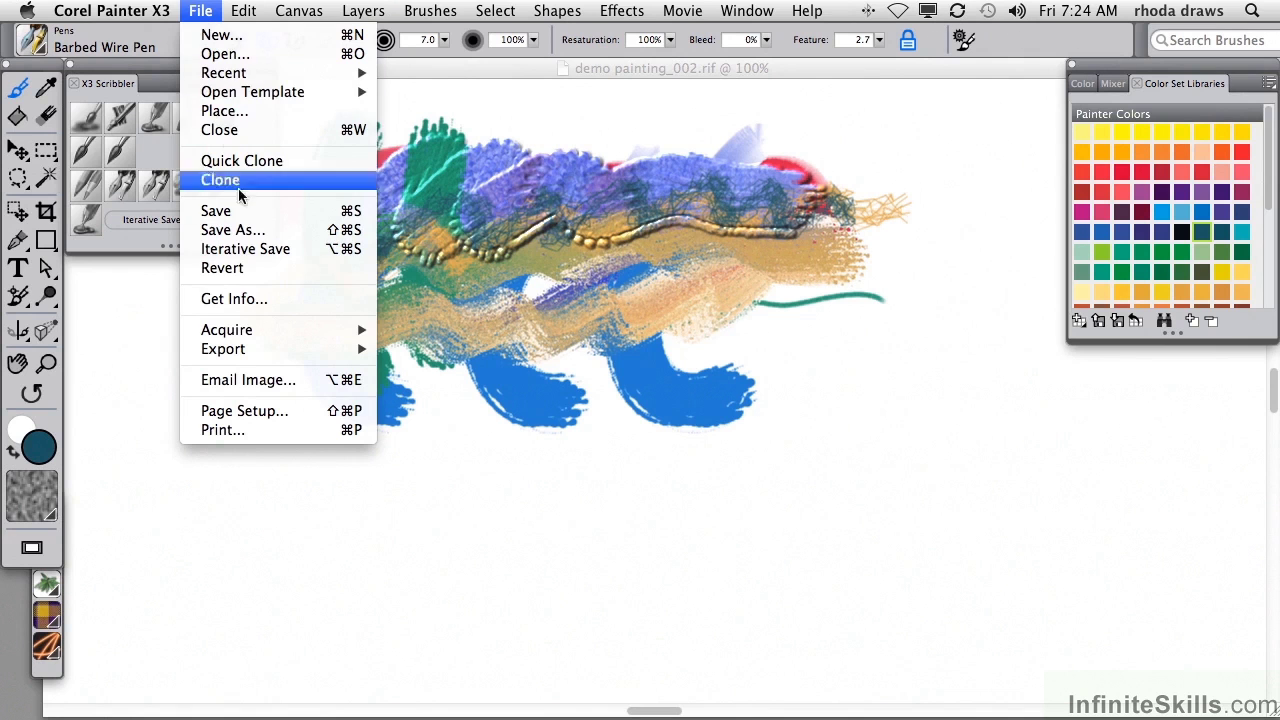
Acquire Coffee.eps from Working Files > Chapter 3 as an Adobe Illustrator file
{"action": "mouse_move", "coordinate": [250, 337]}
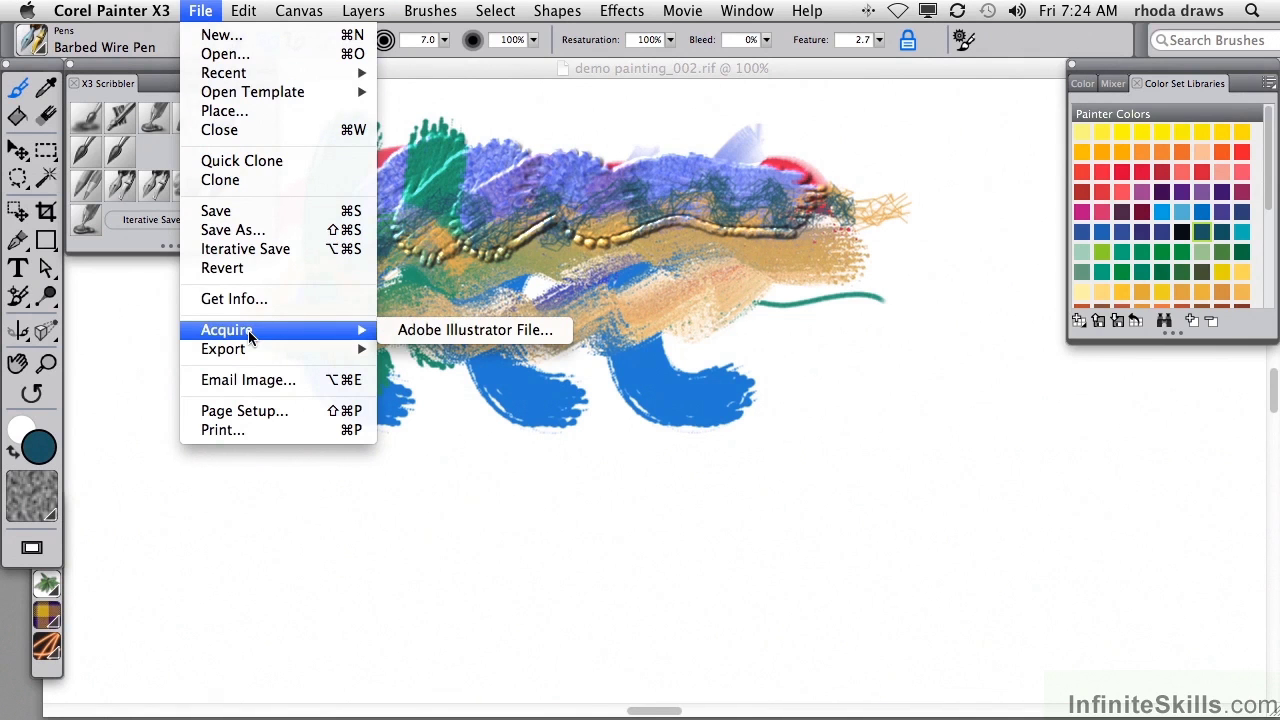
{"action": "left_click", "coordinate": [436, 333]}
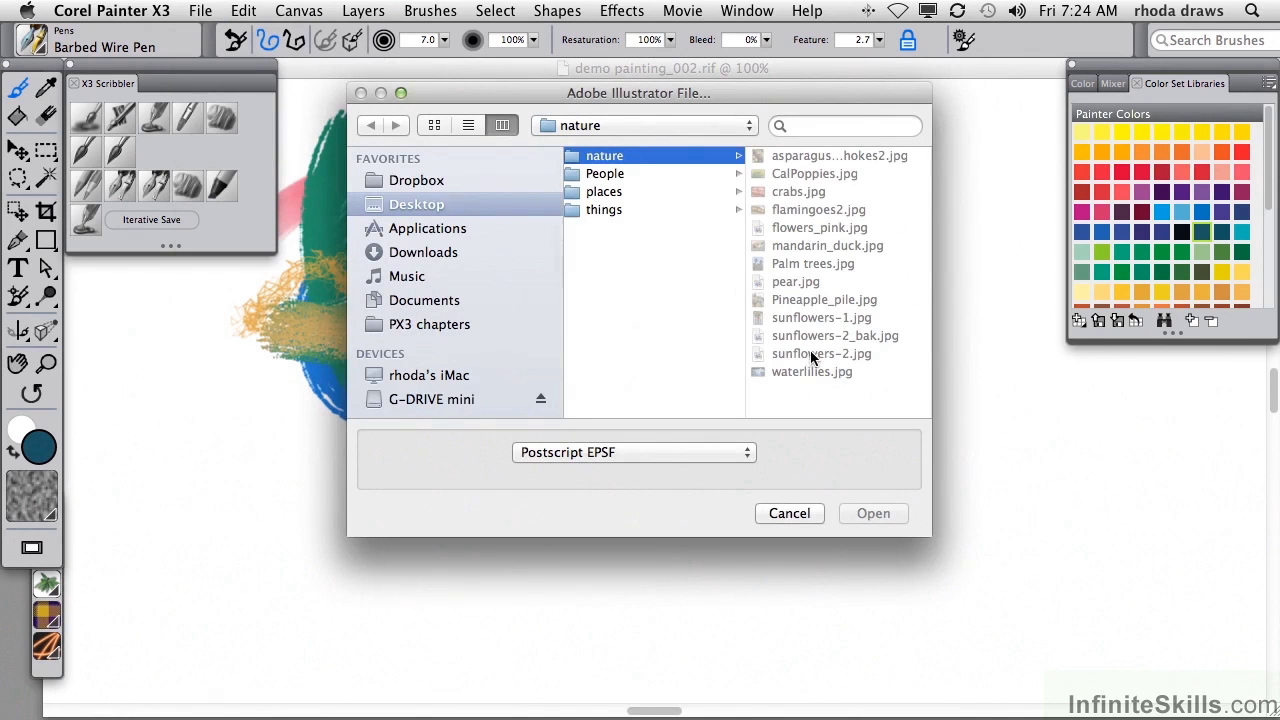
{"action": "left_click", "coordinate": [600, 210]}
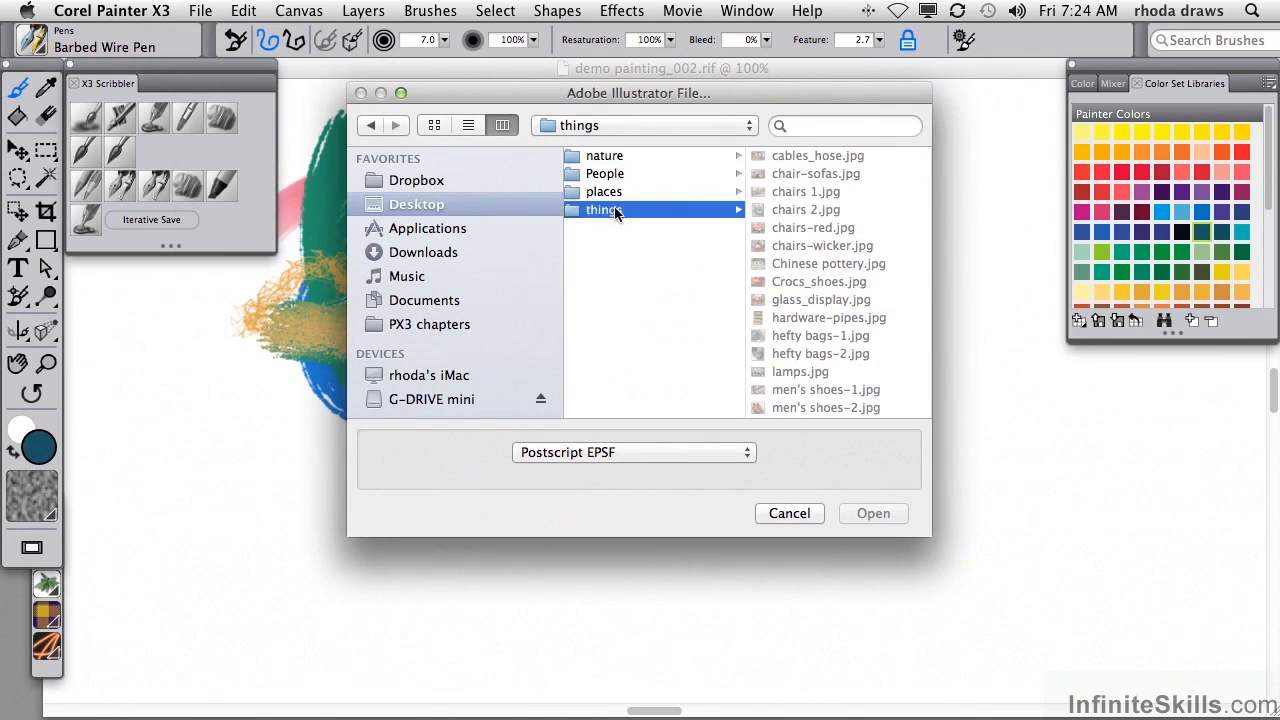
{"action": "left_click", "coordinate": [746, 123]}
{"action": "left_click", "coordinate": [680, 165]}
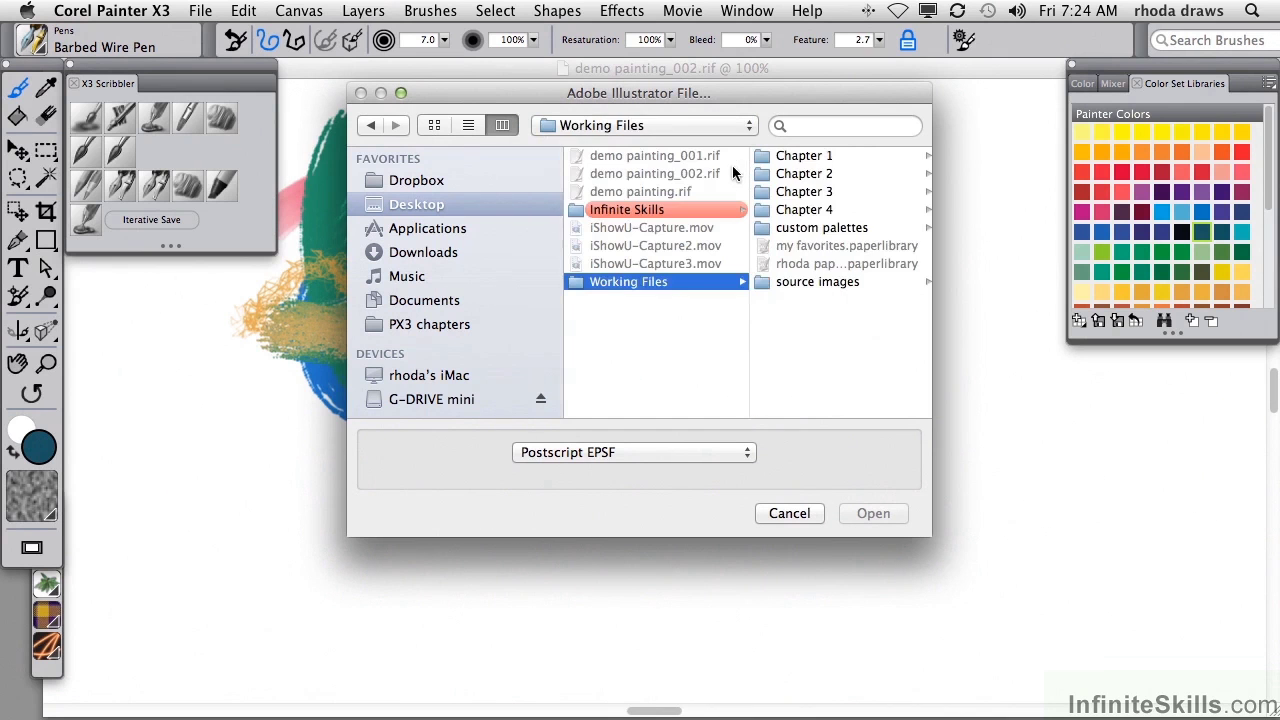
{"action": "left_click", "coordinate": [805, 191]}
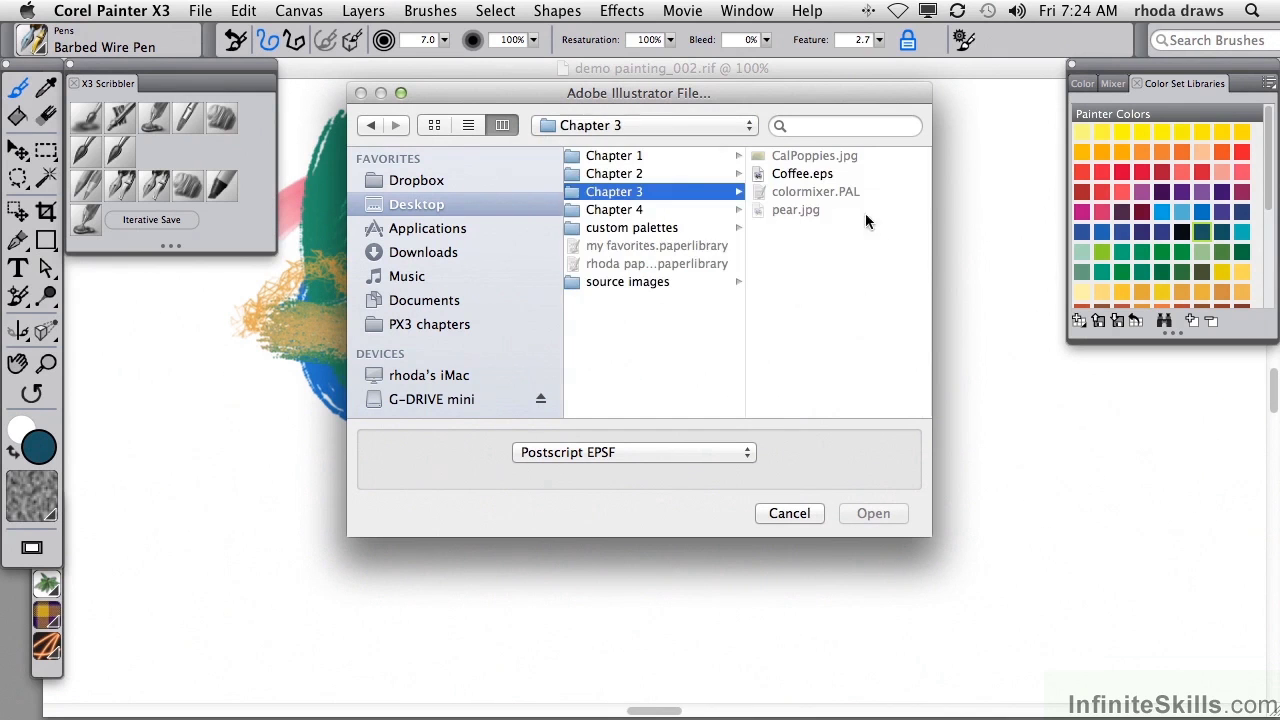
{"action": "left_click", "coordinate": [804, 176]}
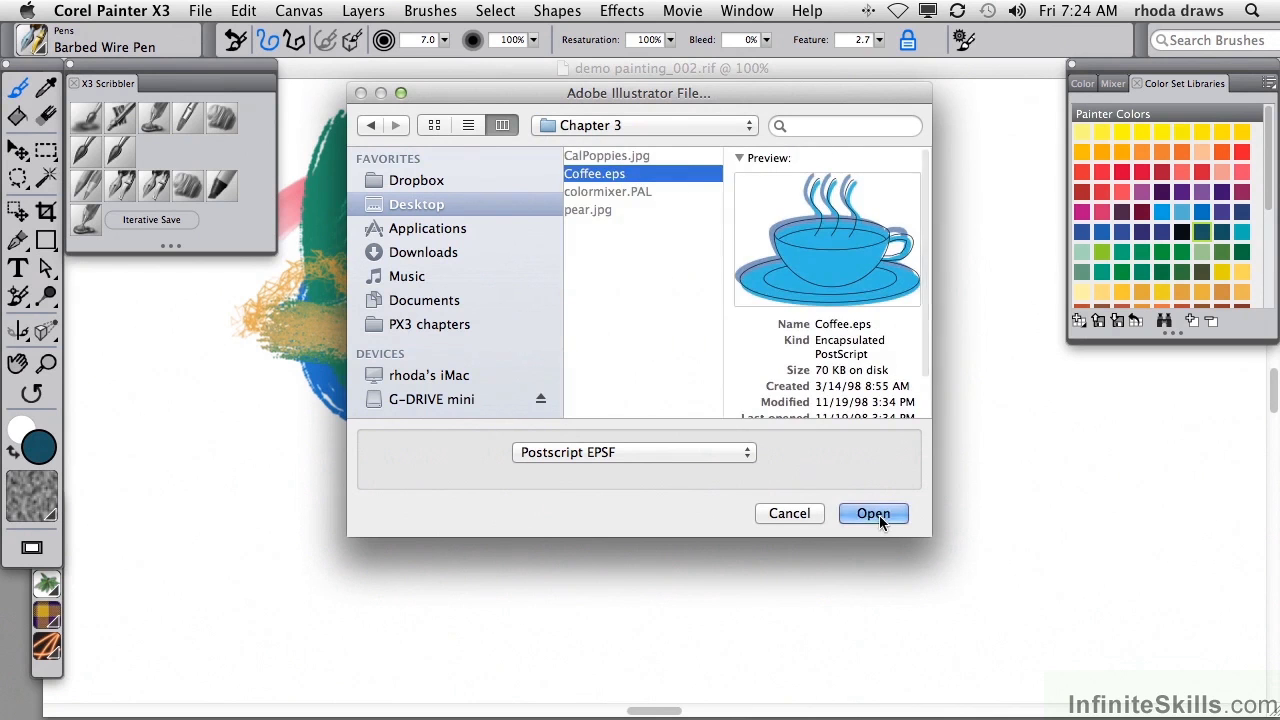
{"action": "left_click", "coordinate": [873, 513]}
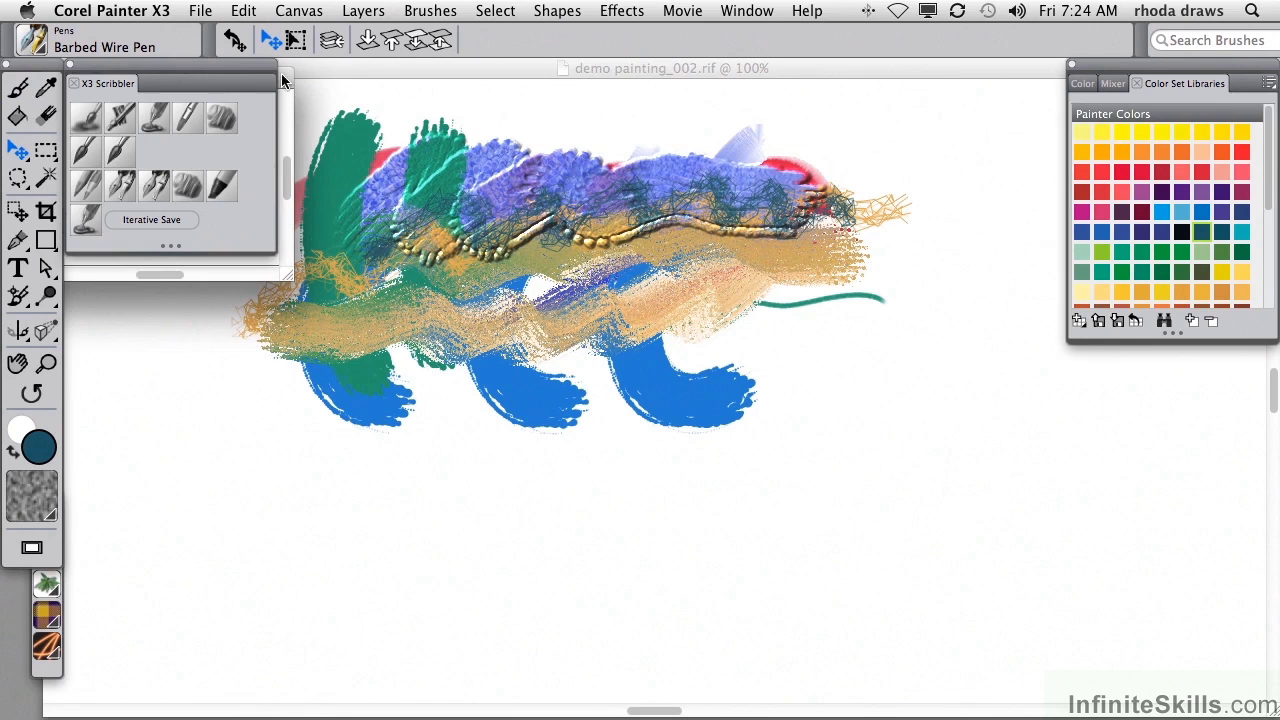
Enlarge and reposition Untitled-3, zoom to 150%, and expand the Coffee.eps layer in Layers
{"action": "left_click_drag", "start_coordinate": [665, 363], "coordinate": [955, 547]}
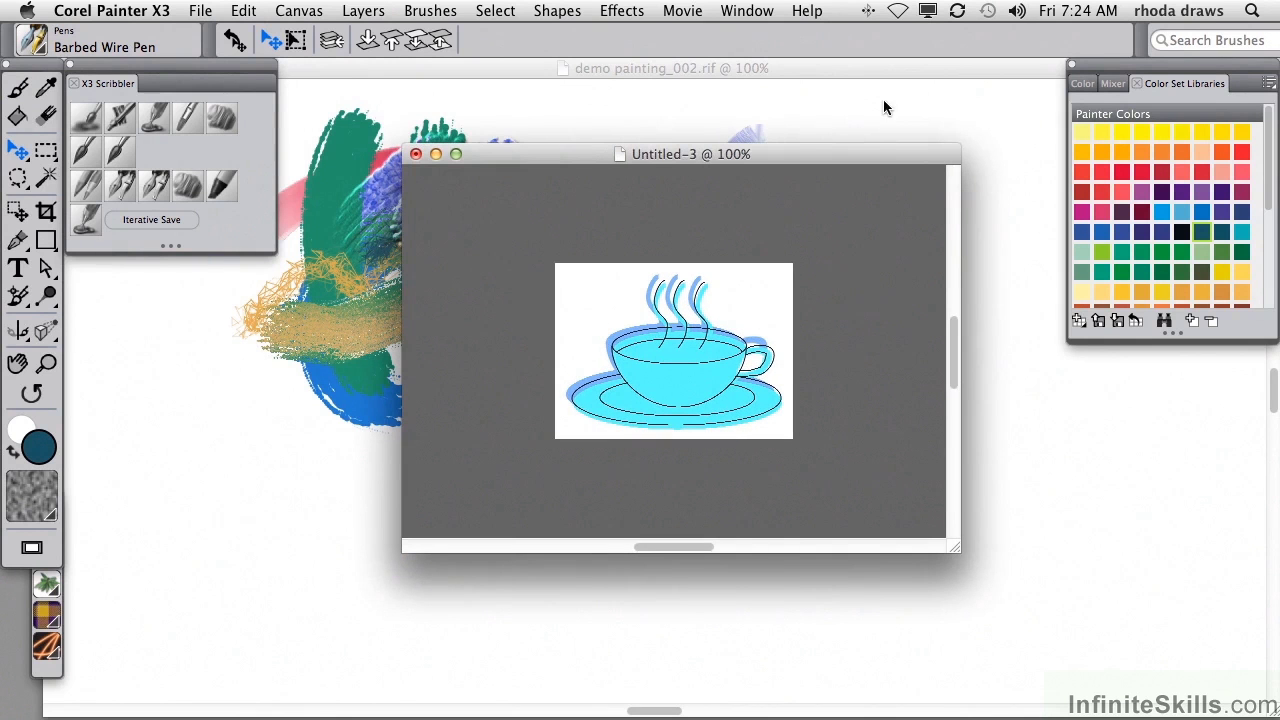
{"action": "left_click_drag", "start_coordinate": [826, 155], "coordinate": [721, 84]}
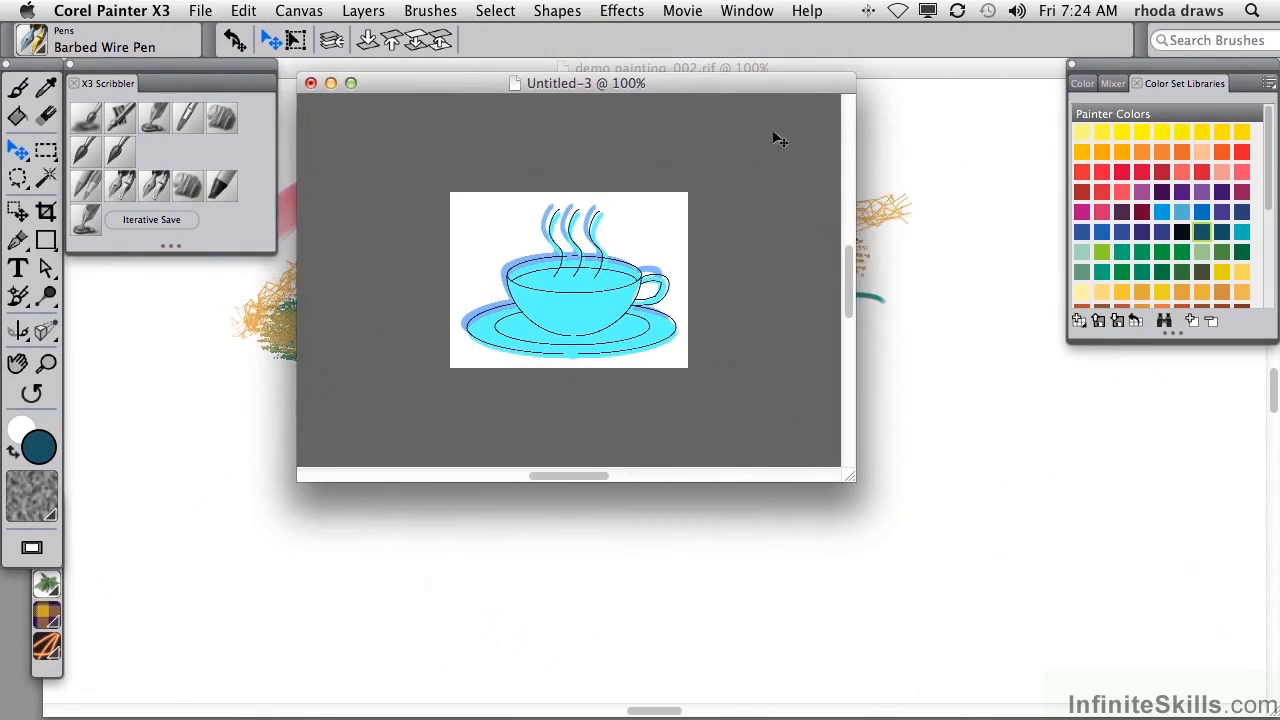
{"action": "key", "text": "super+equal"}
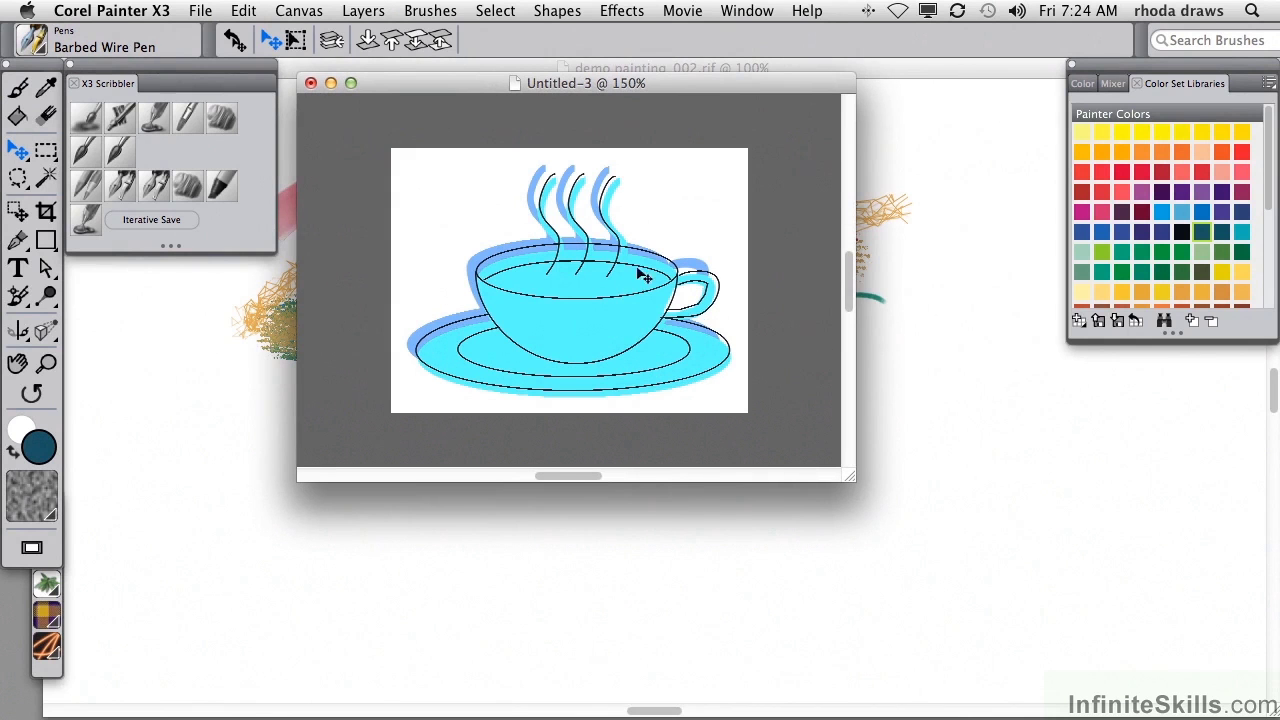
{"action": "left_click", "coordinate": [758, 14]}
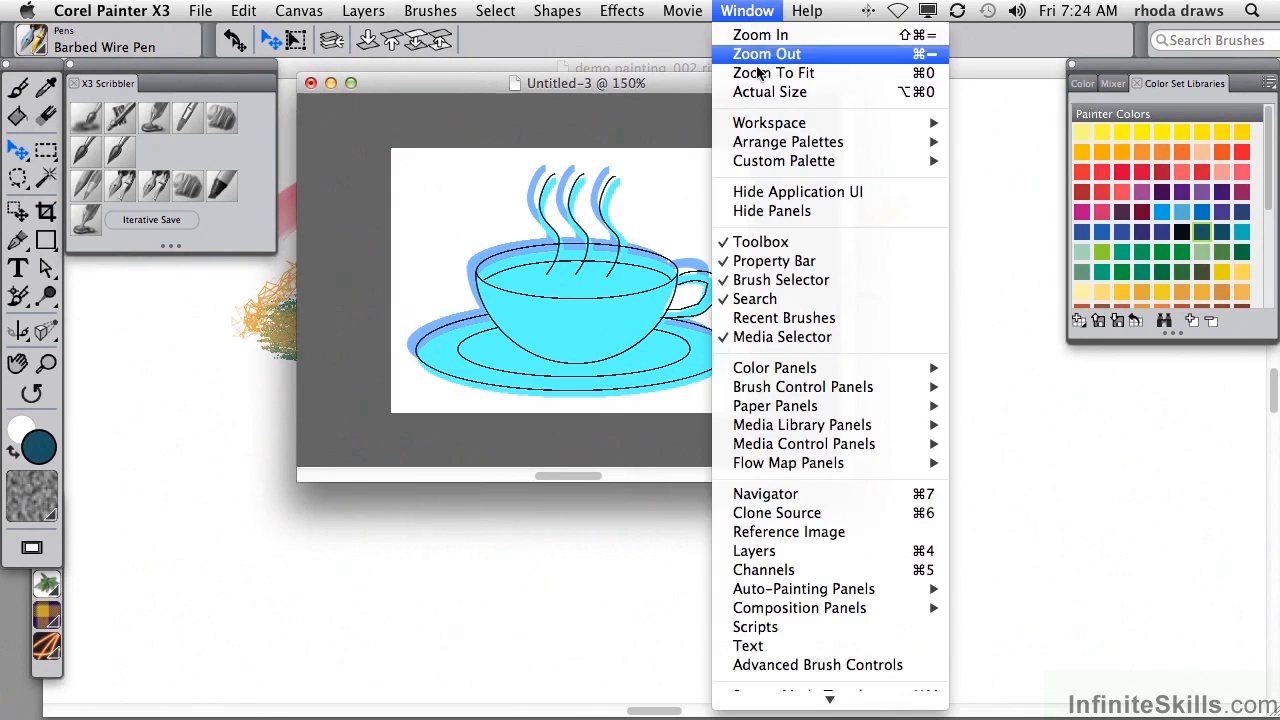
{"action": "left_click", "coordinate": [783, 552]}
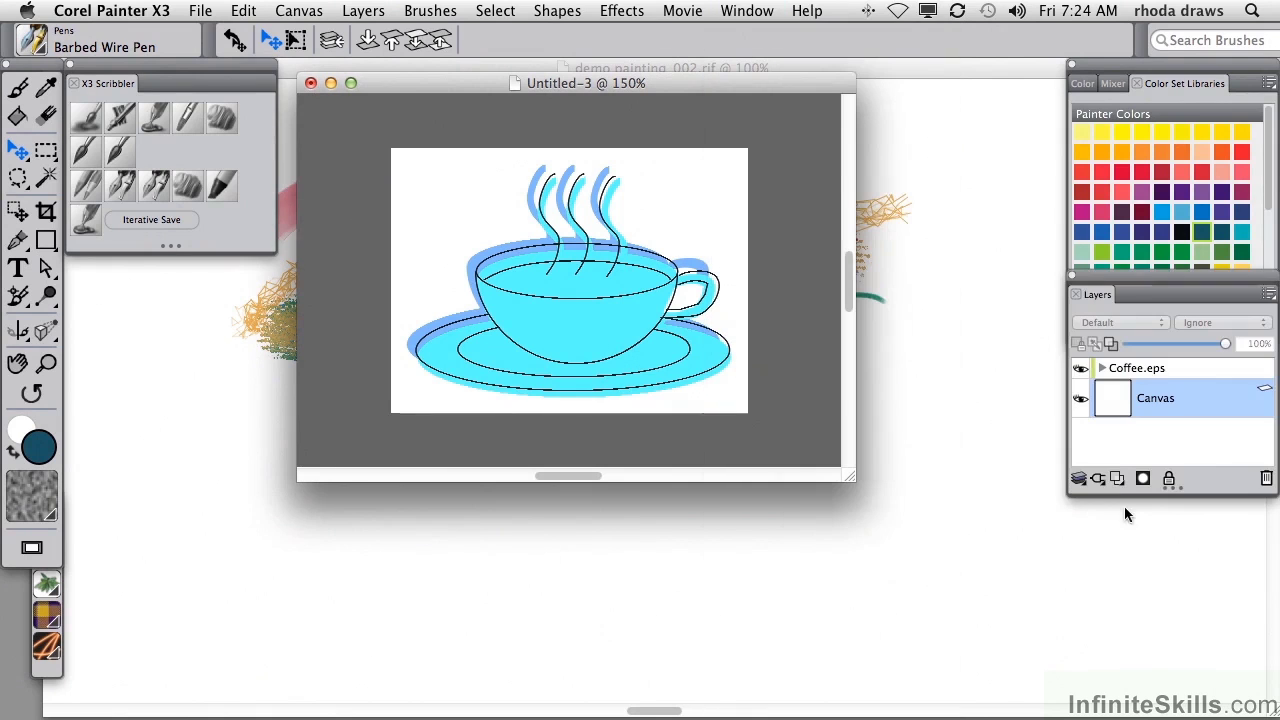
{"action": "left_click", "coordinate": [1104, 370]}
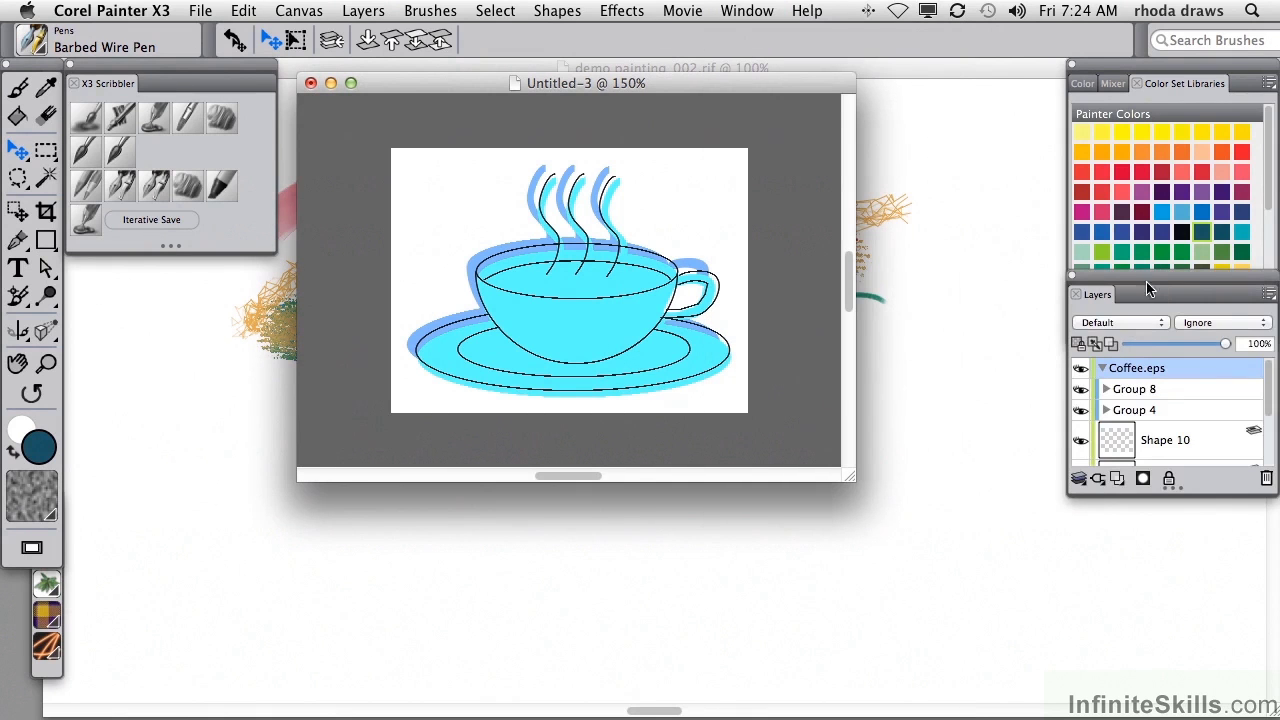
Expand Group 8 and Group 9 in a taller Layers panel and select steam Shape 29
{"action": "left_click_drag", "start_coordinate": [1103, 294], "coordinate": [1003, 324]}
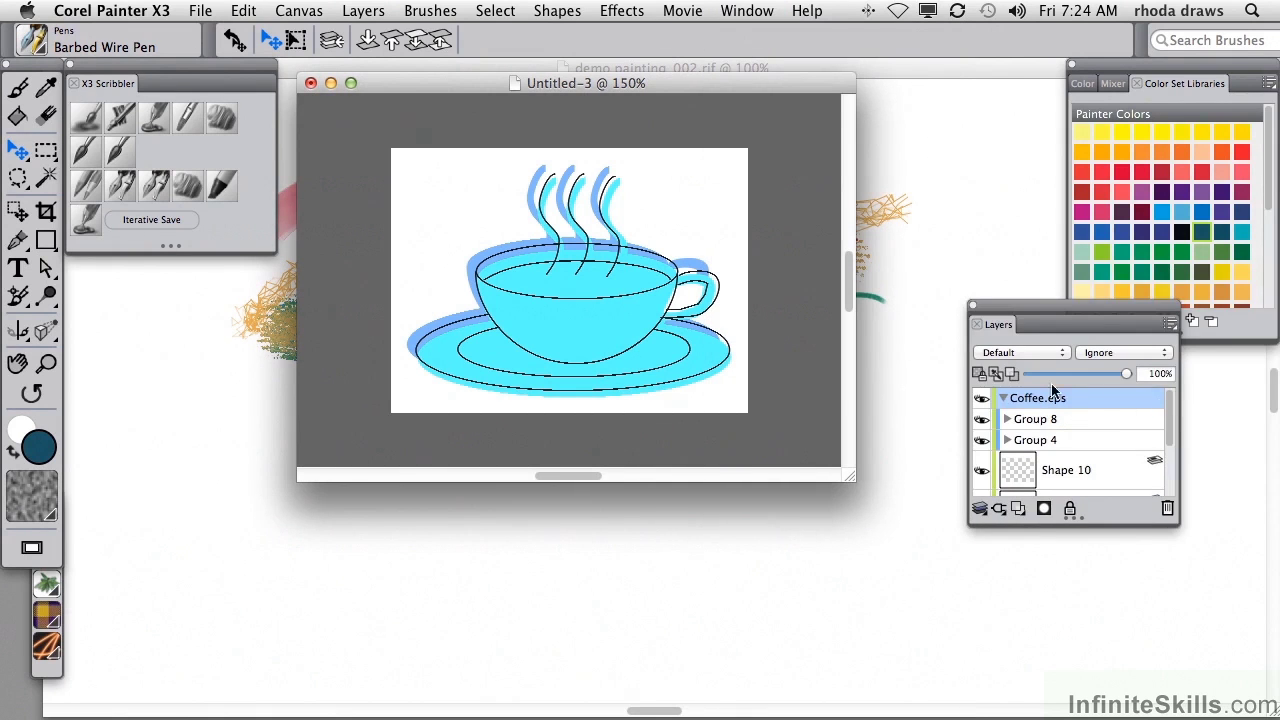
{"action": "left_click", "coordinate": [1007, 419]}
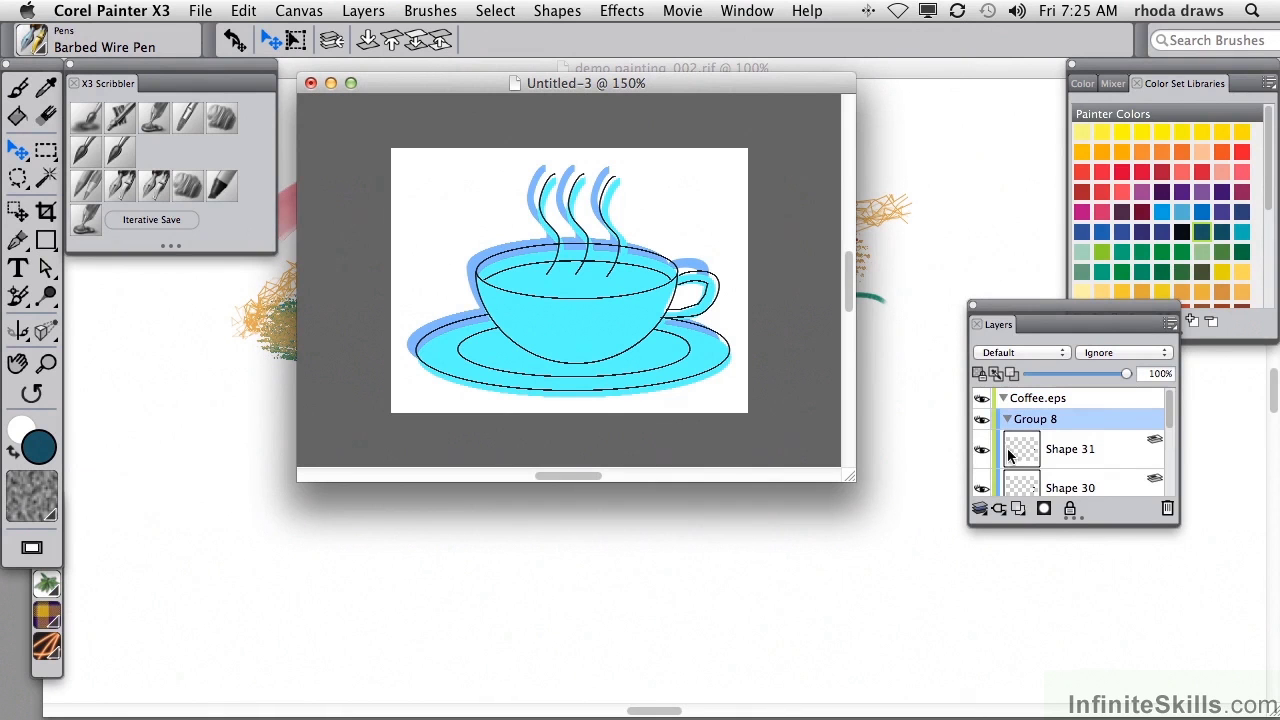
{"action": "left_click_drag", "start_coordinate": [1173, 515], "coordinate": [1178, 680]}
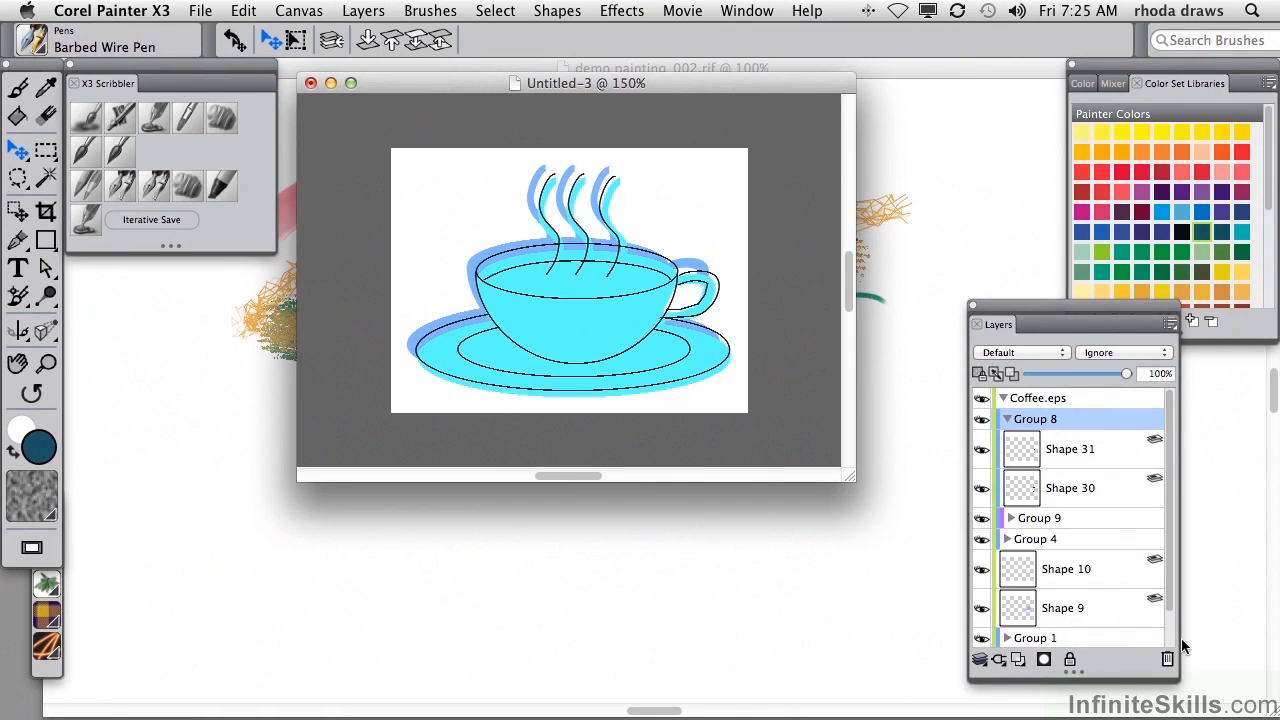
{"action": "left_click", "coordinate": [1011, 518]}
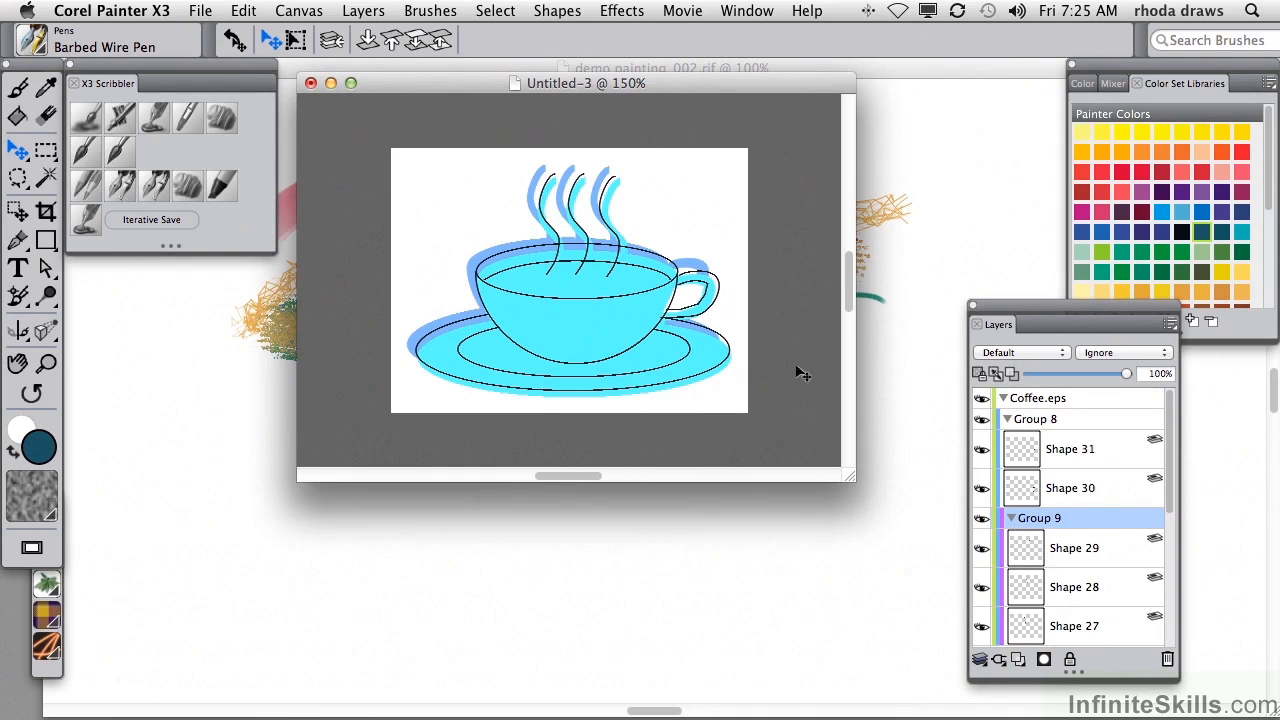
{"action": "left_click", "coordinate": [1073, 552]}
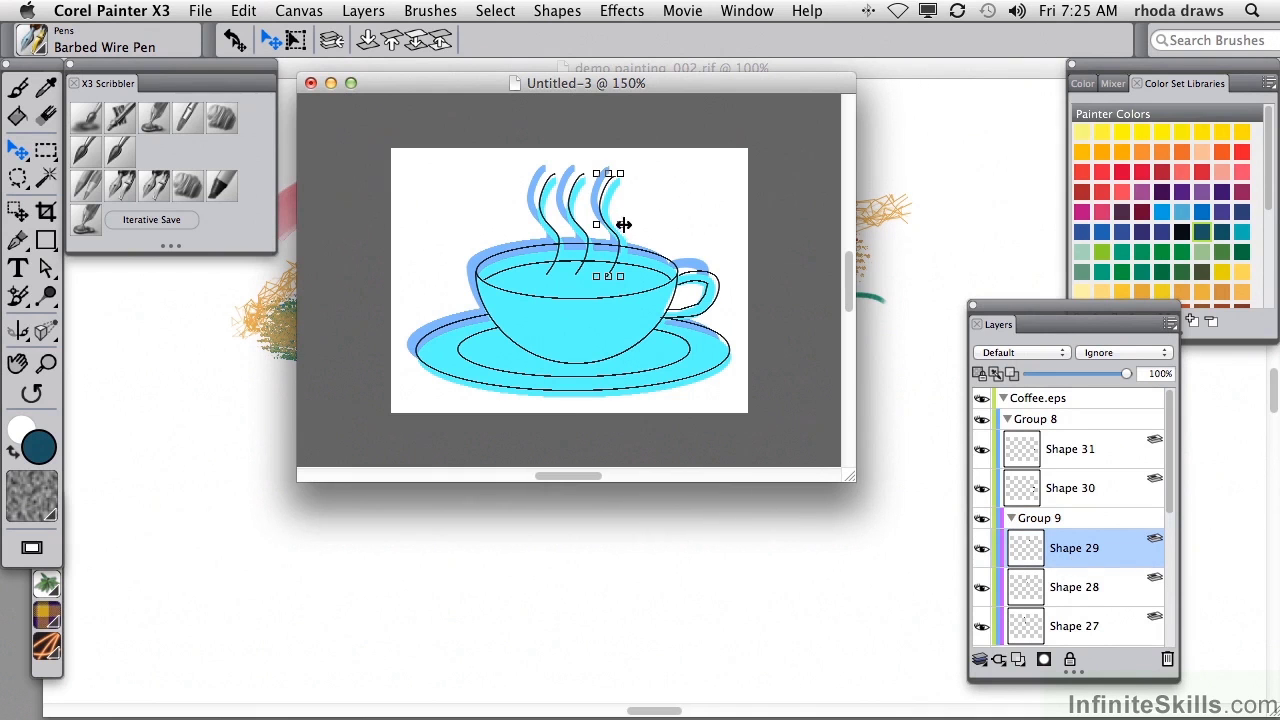
Reshape the steam curve's anchor points and handles, pulling its top into a jagged outline
{"action": "mouse_move", "coordinate": [622, 226]}
{"action": "left_mouse_down"}
{"action": "mouse_move", "coordinate": [651, 223]}
{"action": "mouse_move", "coordinate": [597, 229]}
{"action": "mouse_move", "coordinate": [646, 230]}
{"action": "mouse_move", "coordinate": [603, 233]}
{"action": "mouse_move", "coordinate": [630, 226]}
{"action": "left_mouse_up"}
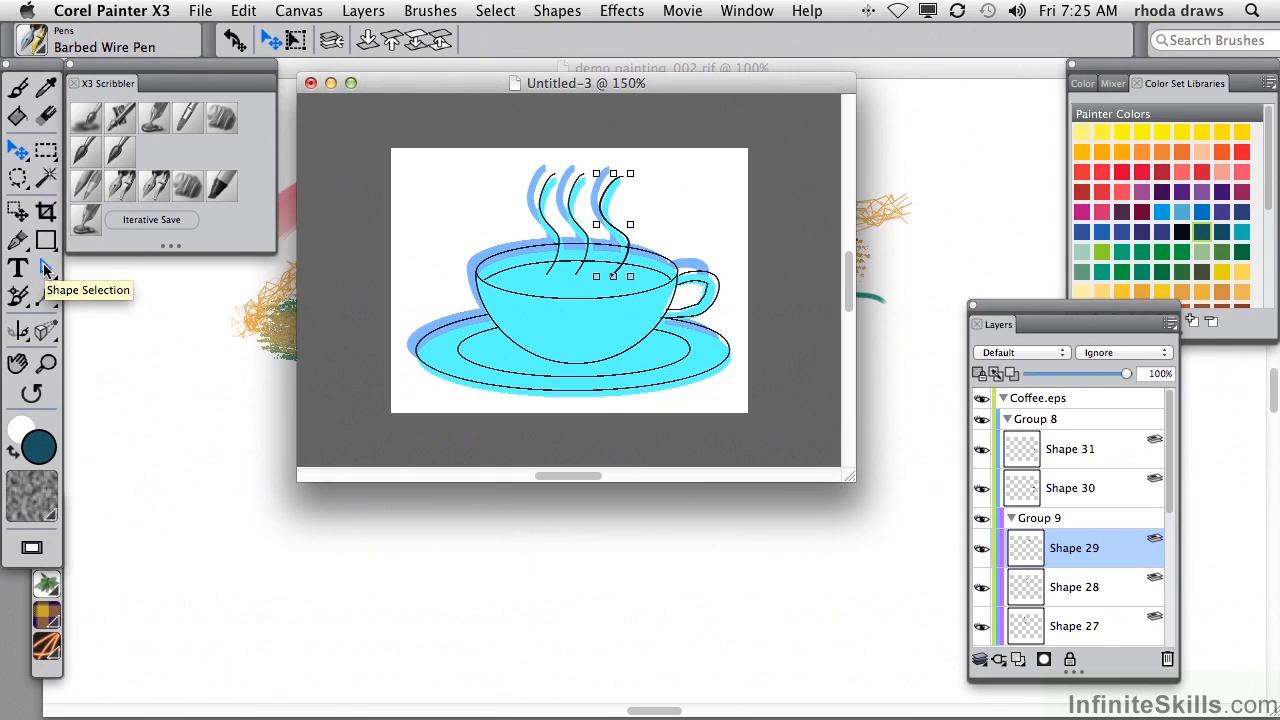
{"action": "left_click", "coordinate": [46, 272]}
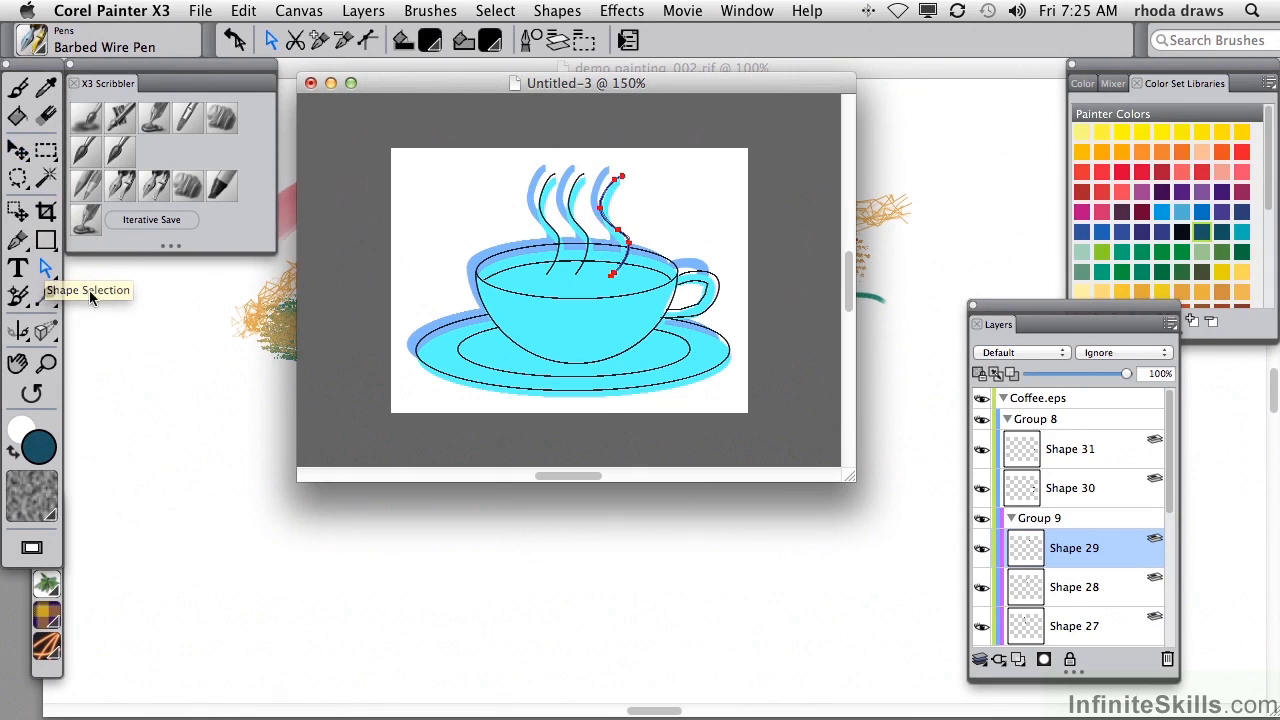
{"action": "left_click", "coordinate": [611, 280]}
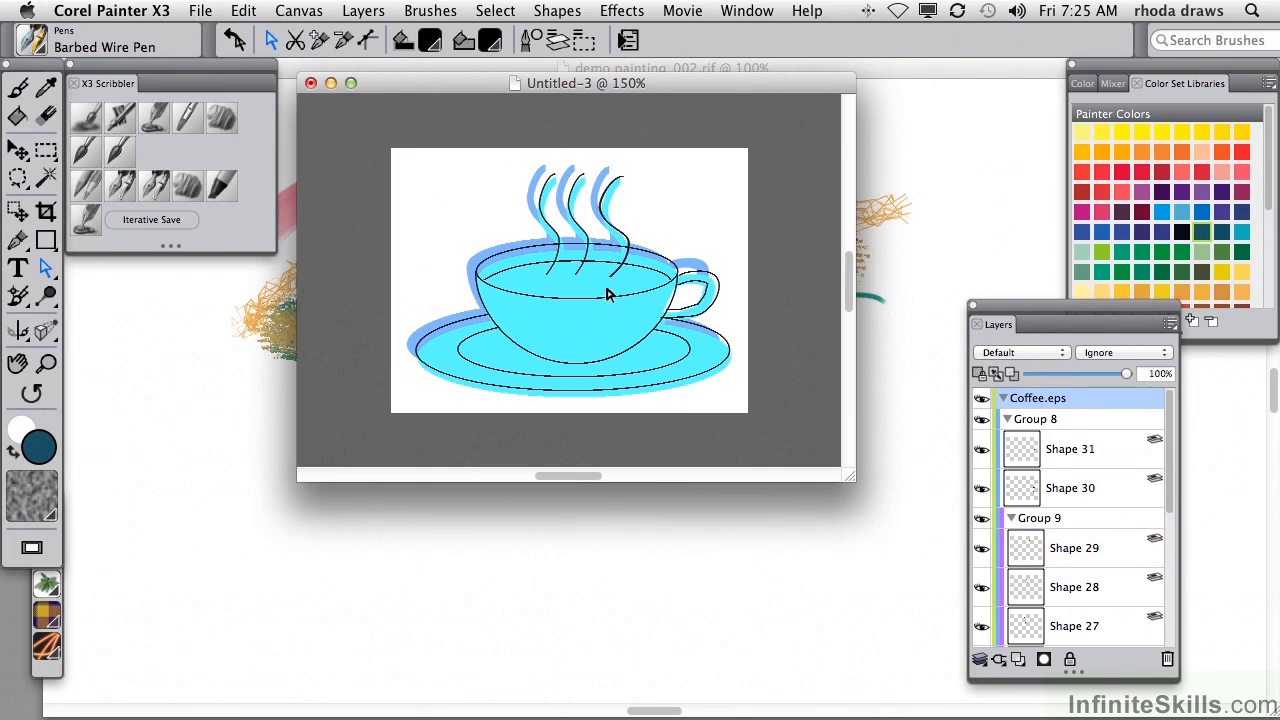
{"action": "left_click_drag", "start_coordinate": [611, 226], "coordinate": [624, 218]}
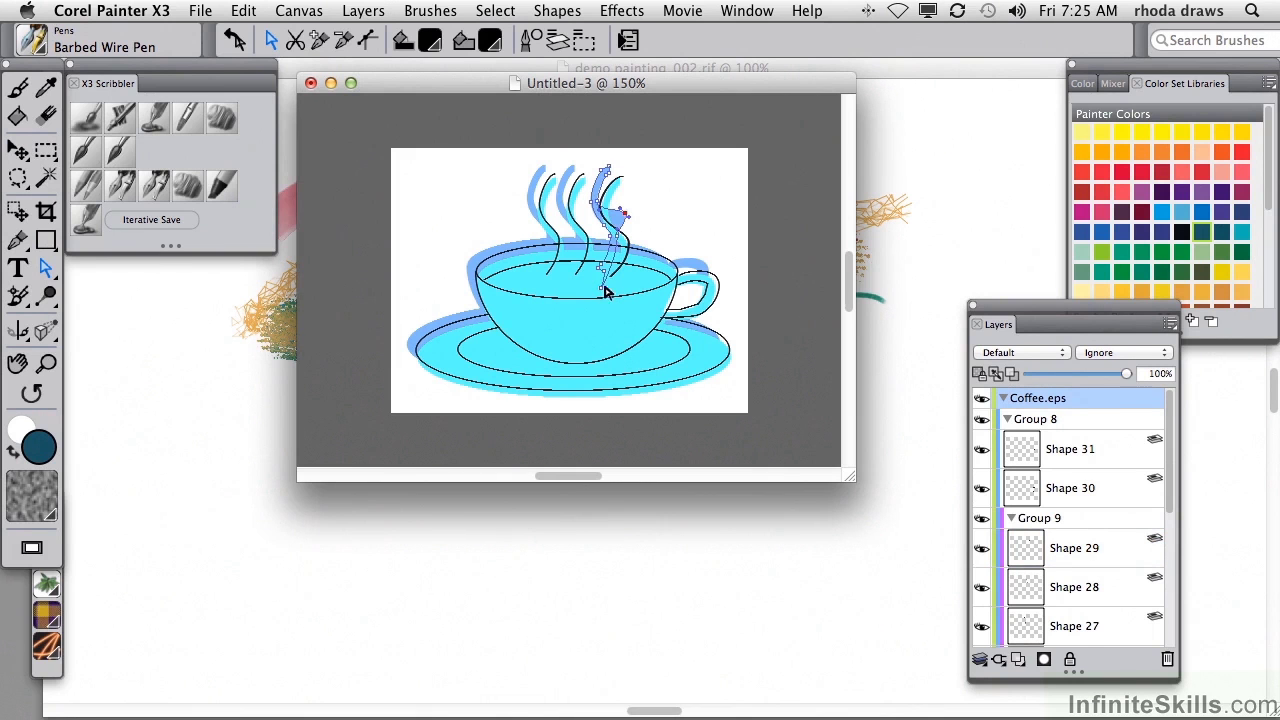
{"action": "left_click_drag", "start_coordinate": [605, 291], "coordinate": [609, 318]}
{"action": "left_click_drag", "start_coordinate": [605, 184], "coordinate": [627, 180]}
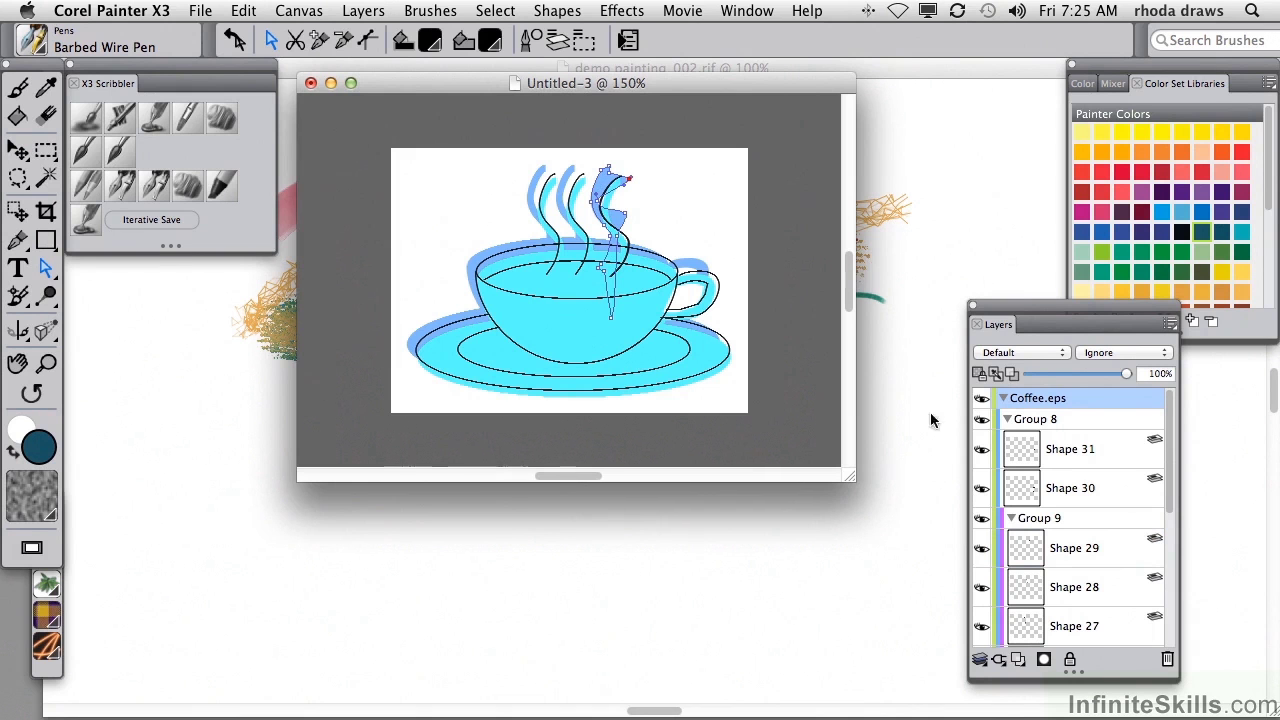
Close Untitled-3 without saving and move the Layers panel to the right edge
{"action": "left_click", "coordinate": [311, 84]}
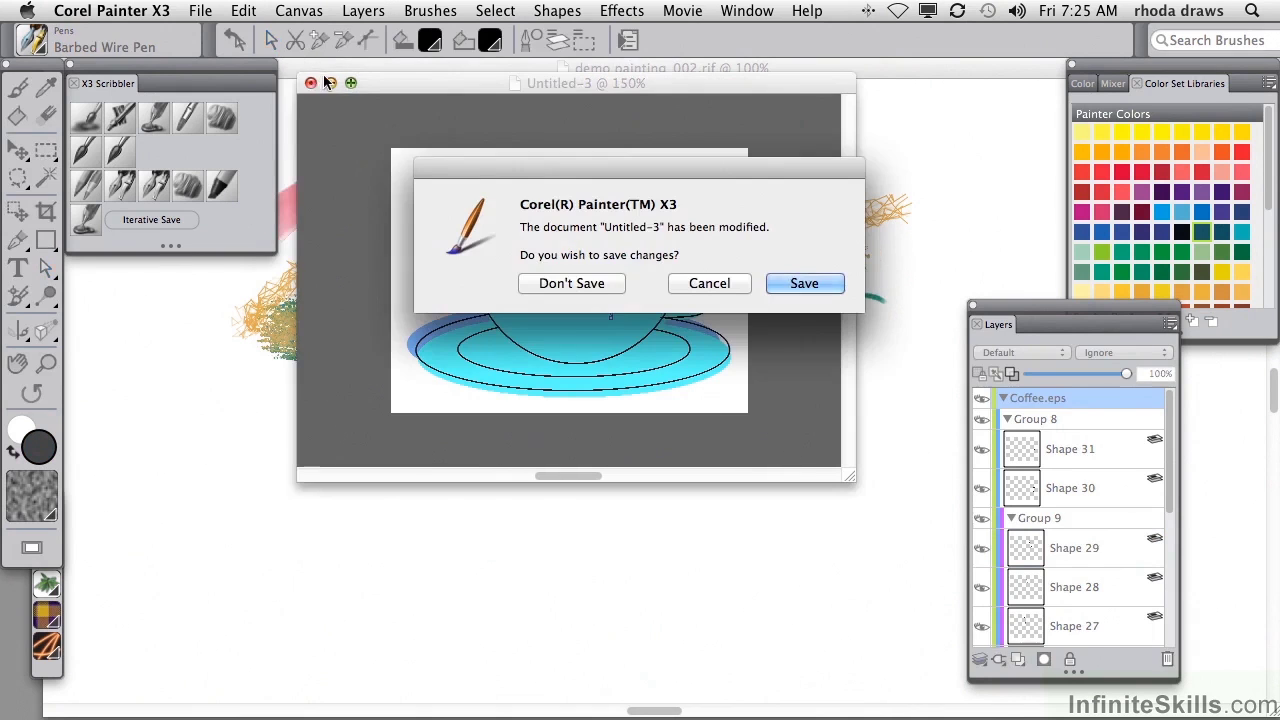
{"action": "left_click", "coordinate": [586, 280]}
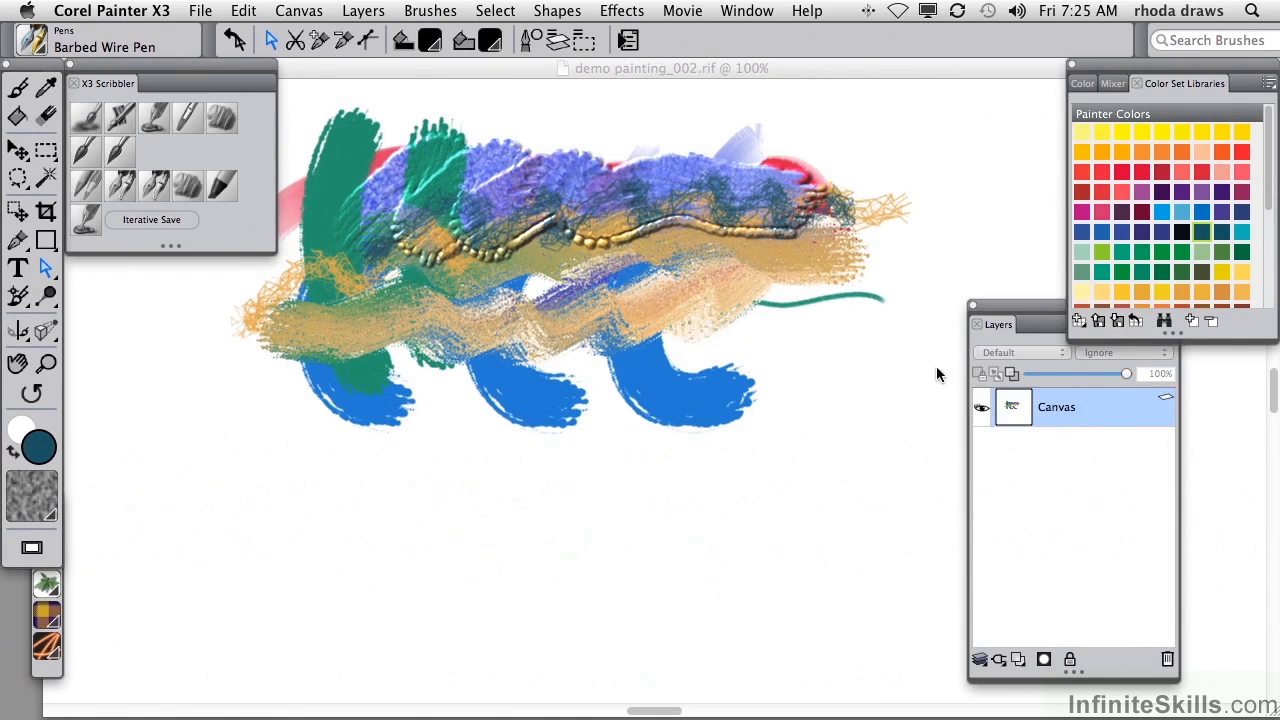
{"action": "left_click_drag", "start_coordinate": [1032, 298], "coordinate": [1179, 346]}
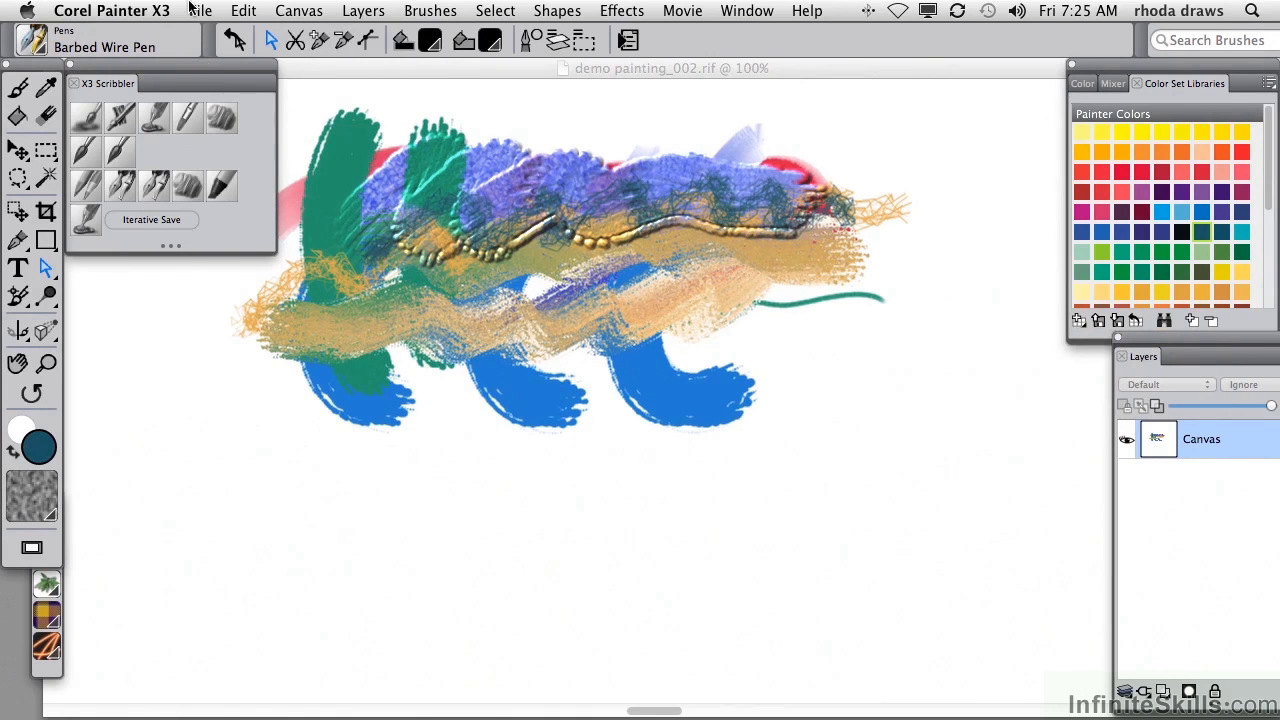
Browse the File menu's Export and Page Setup entries, then dismiss it
{"action": "left_click", "coordinate": [200, 12]}
{"action": "mouse_move", "coordinate": [251, 352]}
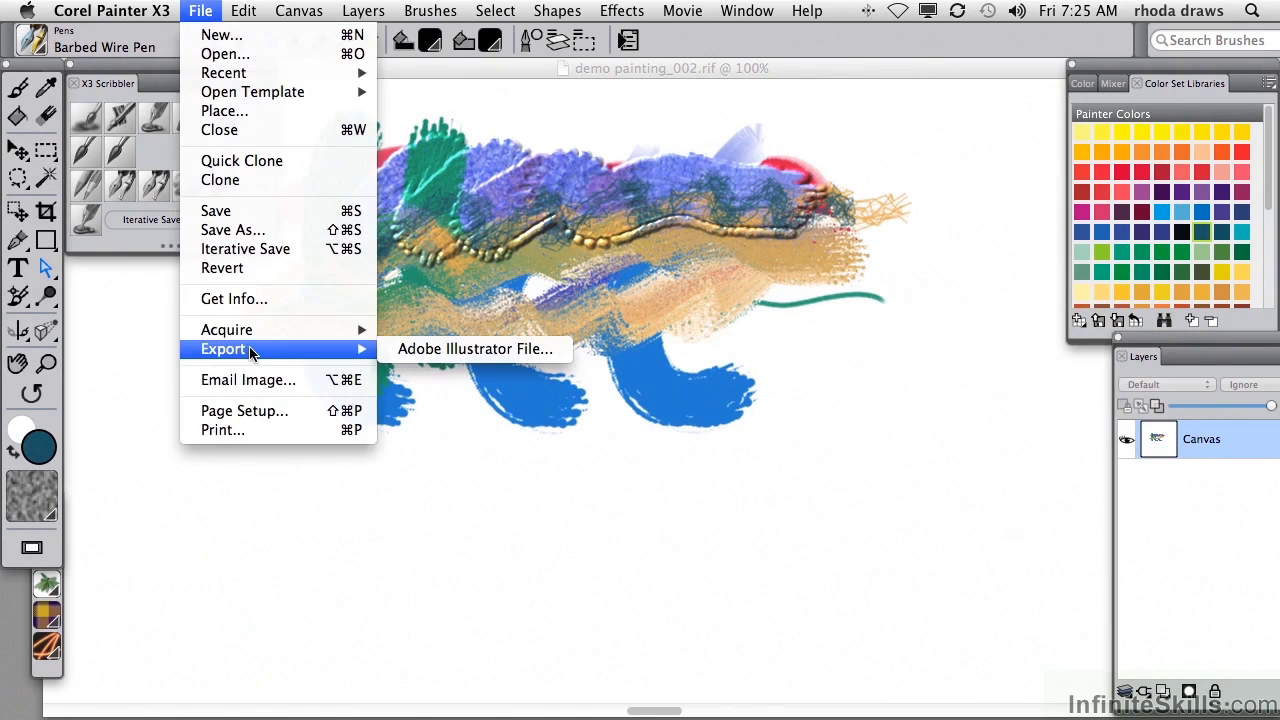
{"action": "key", "text": "Escape"}
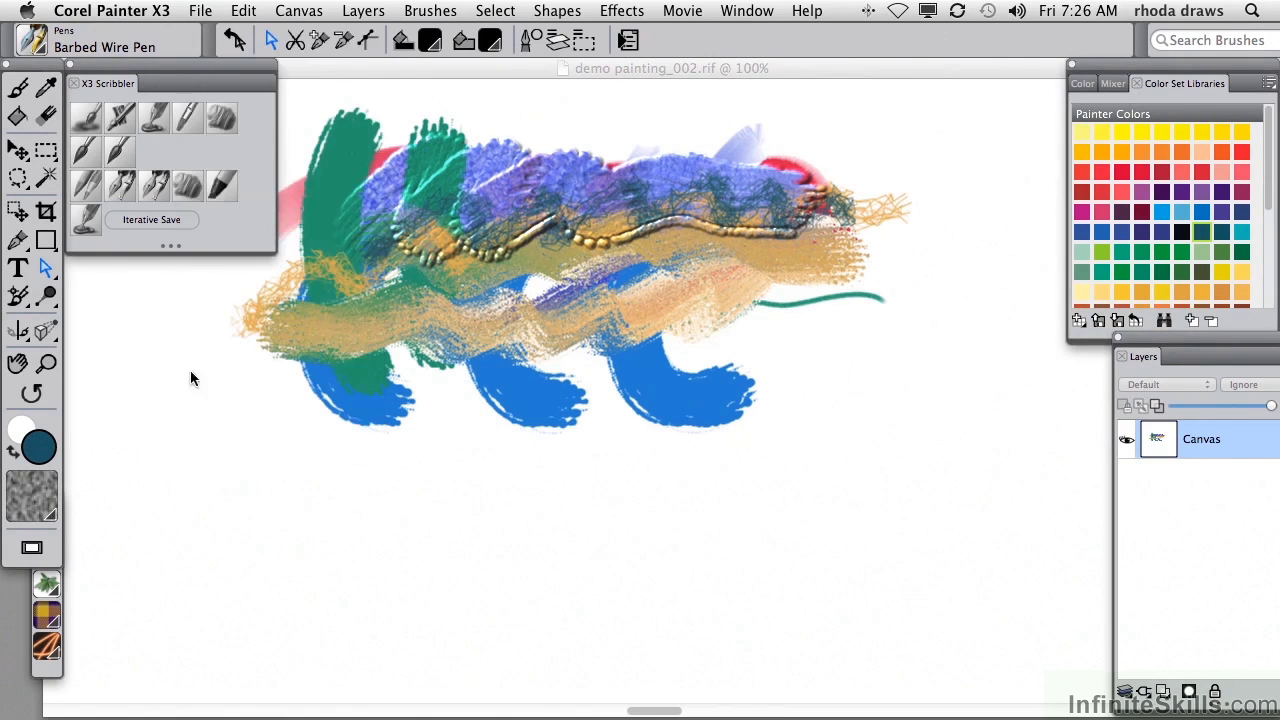
{"action": "left_click", "coordinate": [197, 12]}
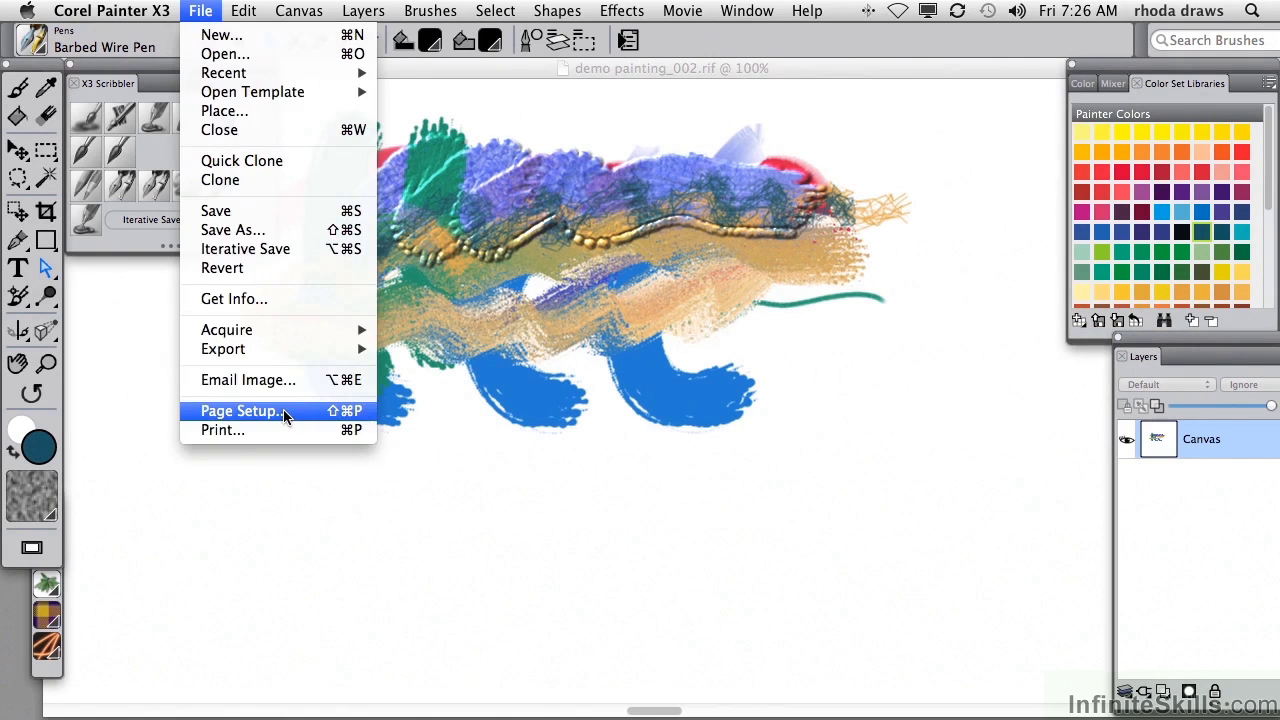
{"action": "left_click", "coordinate": [257, 494]}
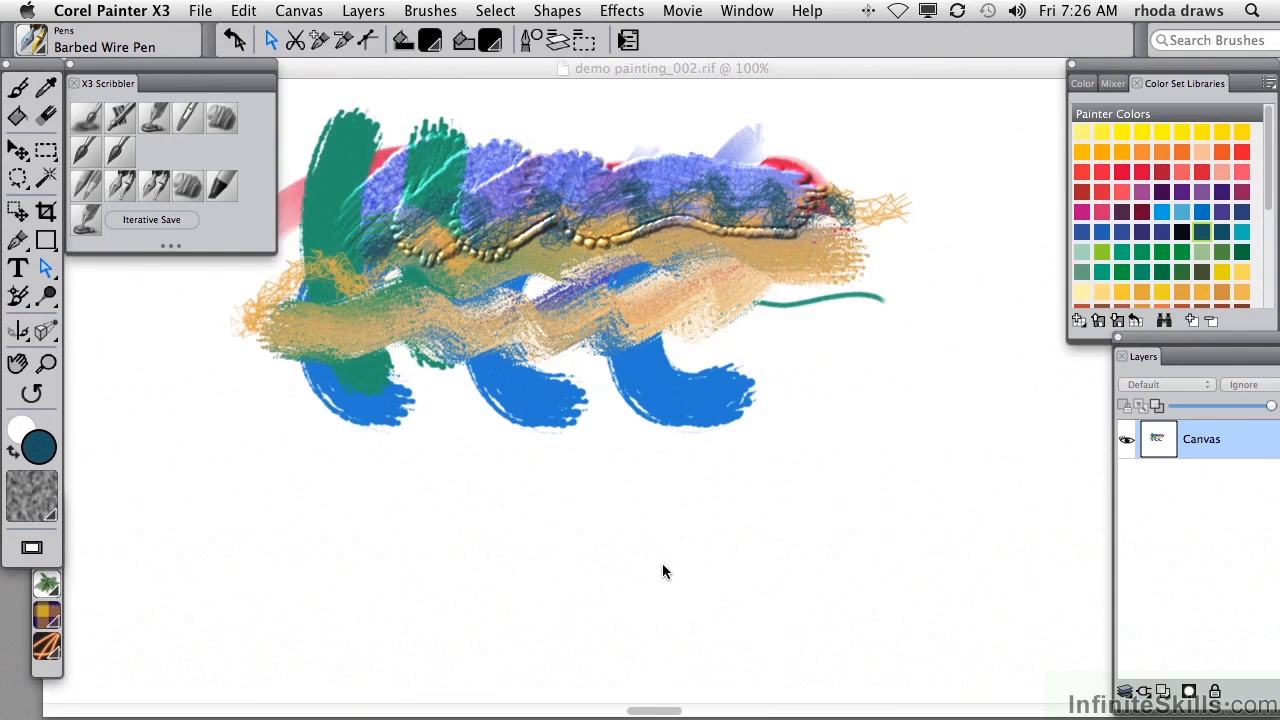
Paint a wavy Dense Impasto Block Jitter stroke beneath the blue shapes
{"action": "left_click", "coordinate": [245, 12]}
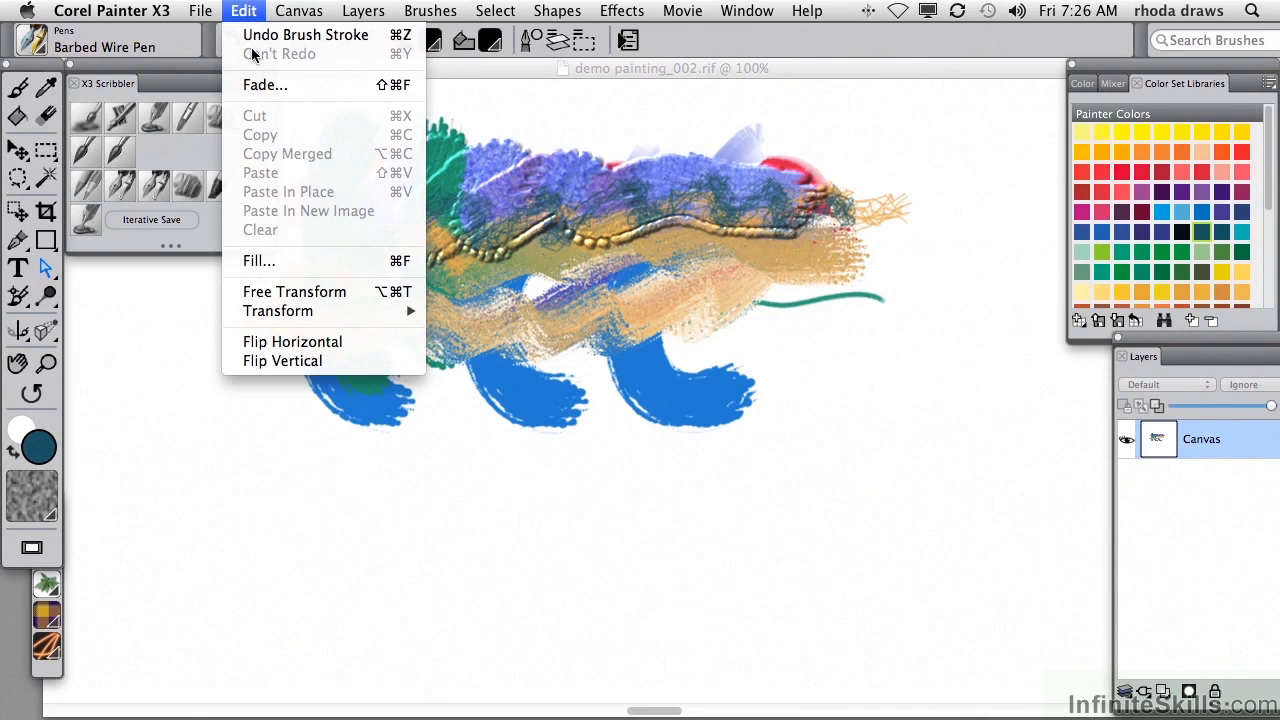
{"action": "left_click", "coordinate": [163, 309]}
{"action": "left_click", "coordinate": [120, 155]}
{"action": "mouse_move", "coordinate": [186, 388]}
{"action": "left_mouse_down"}
{"action": "mouse_move", "coordinate": [549, 443]}
{"action": "mouse_move", "coordinate": [909, 406]}
{"action": "mouse_move", "coordinate": [1040, 426]}
{"action": "left_mouse_up"}
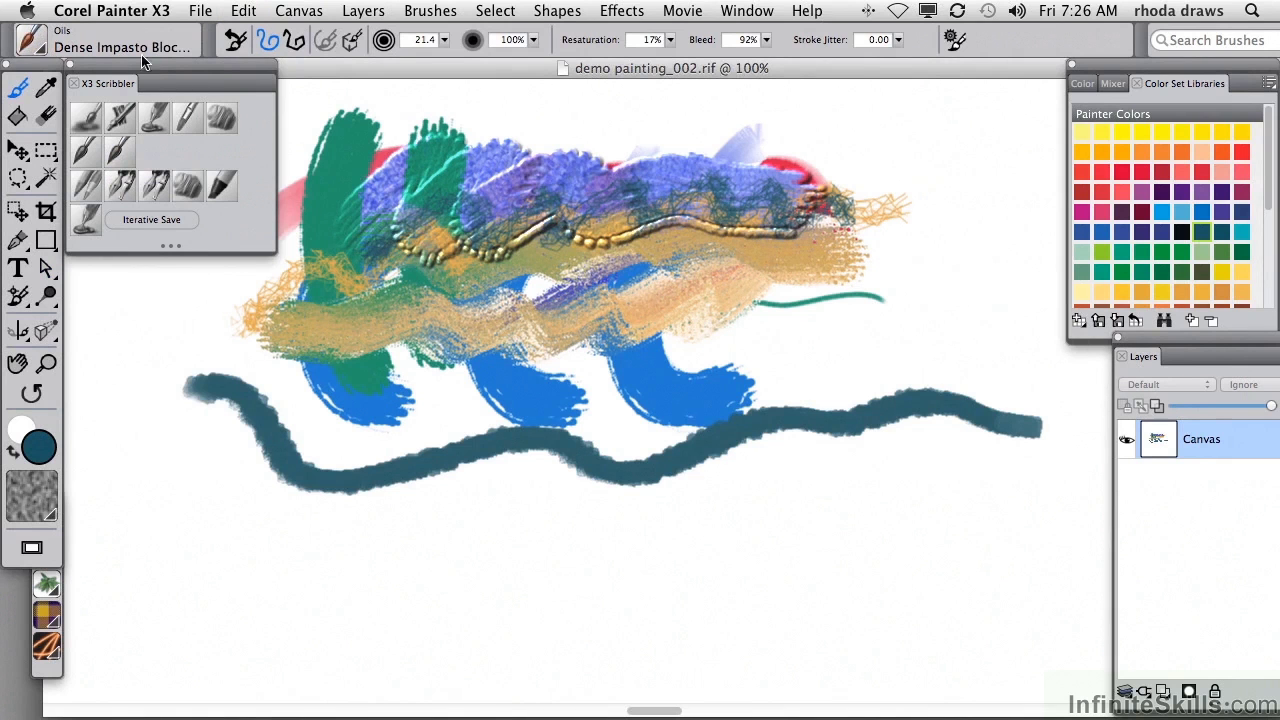
Fade the wavy stroke with an Undo Amount of about 51%, turning it pale grey-blue
{"action": "left_click", "coordinate": [243, 12]}
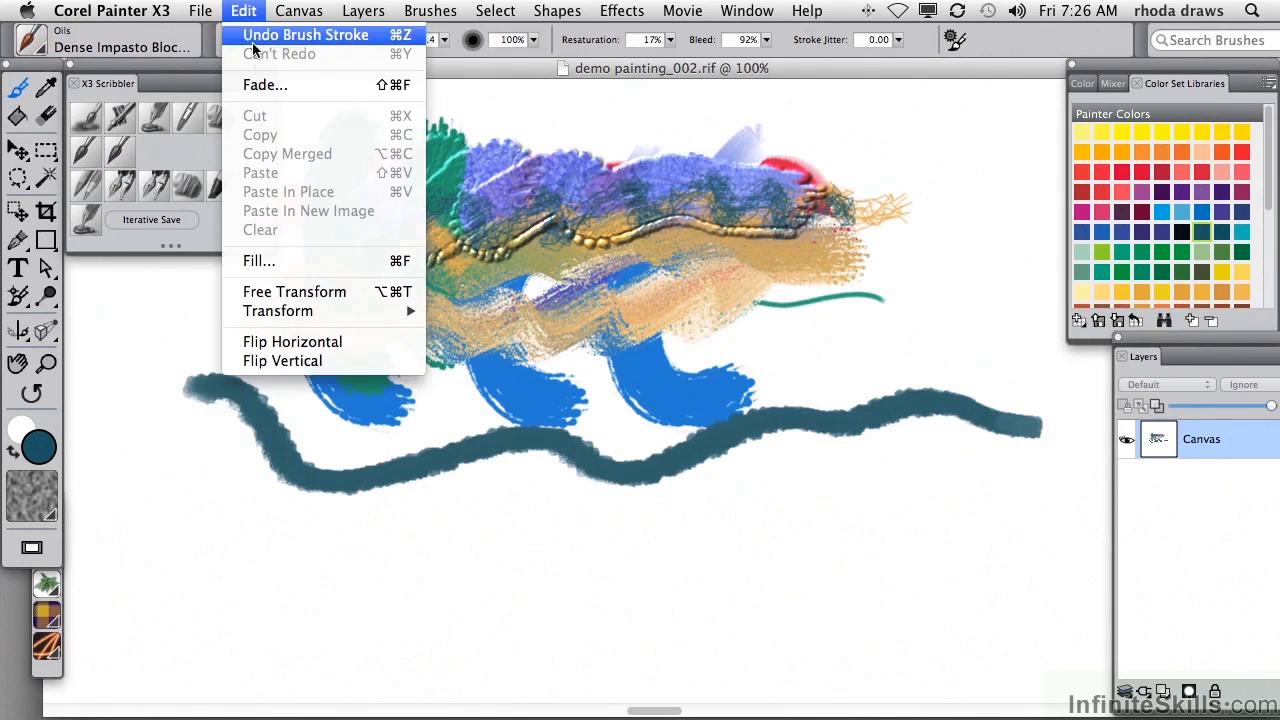
{"action": "left_click", "coordinate": [250, 81]}
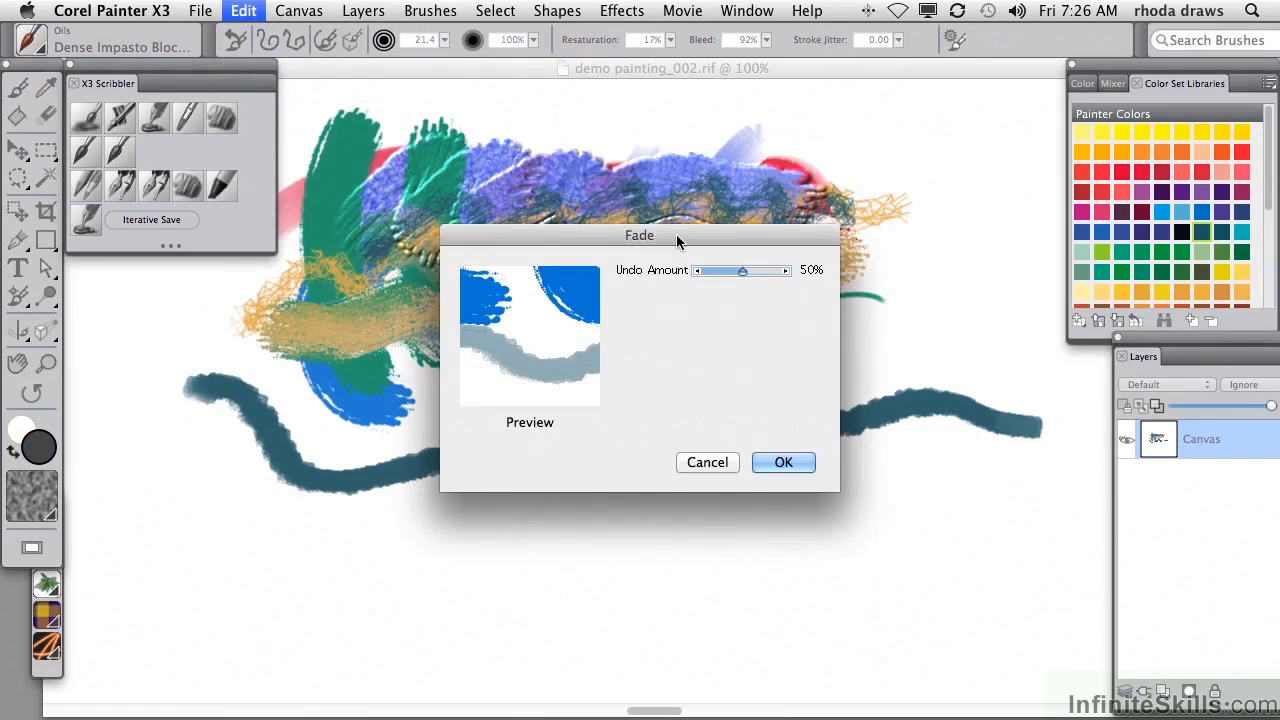
{"action": "left_click_drag", "start_coordinate": [719, 146], "coordinate": [799, 103]}
{"action": "mouse_move", "coordinate": [862, 139]}
{"action": "left_mouse_down"}
{"action": "mouse_move", "coordinate": [839, 140]}
{"action": "mouse_move", "coordinate": [861, 139]}
{"action": "left_mouse_up"}
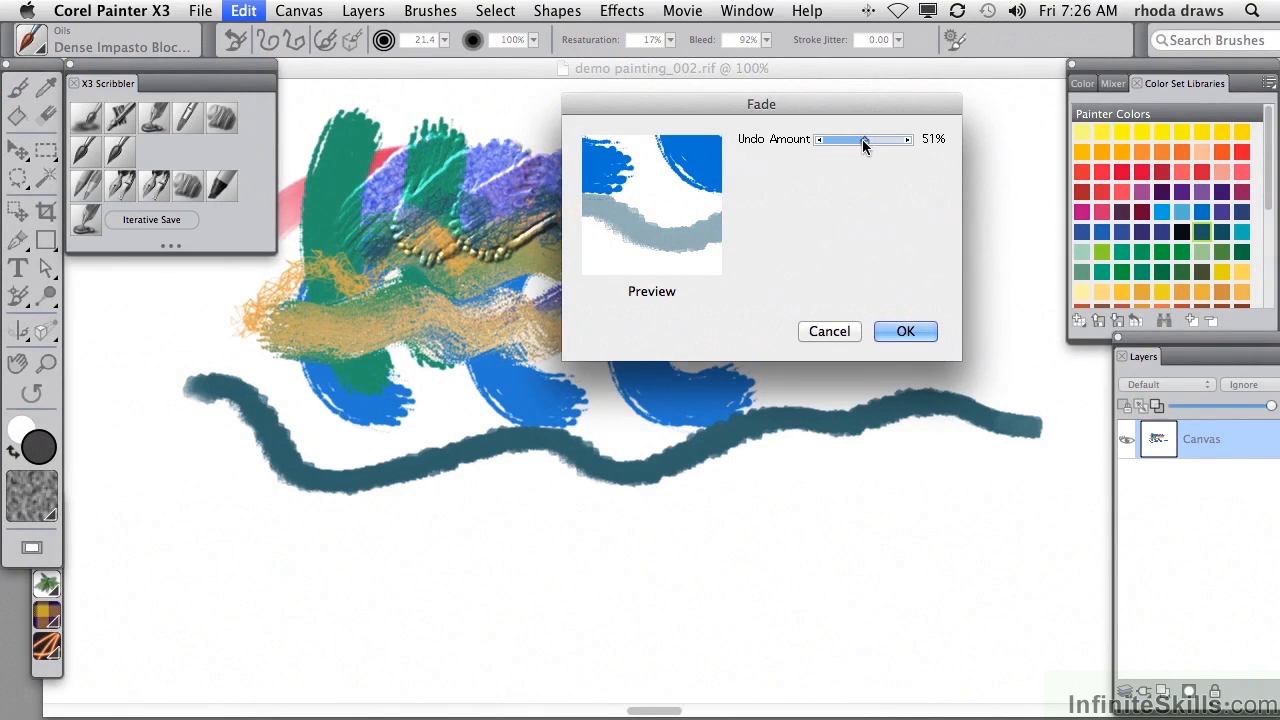
{"action": "left_click", "coordinate": [903, 331]}
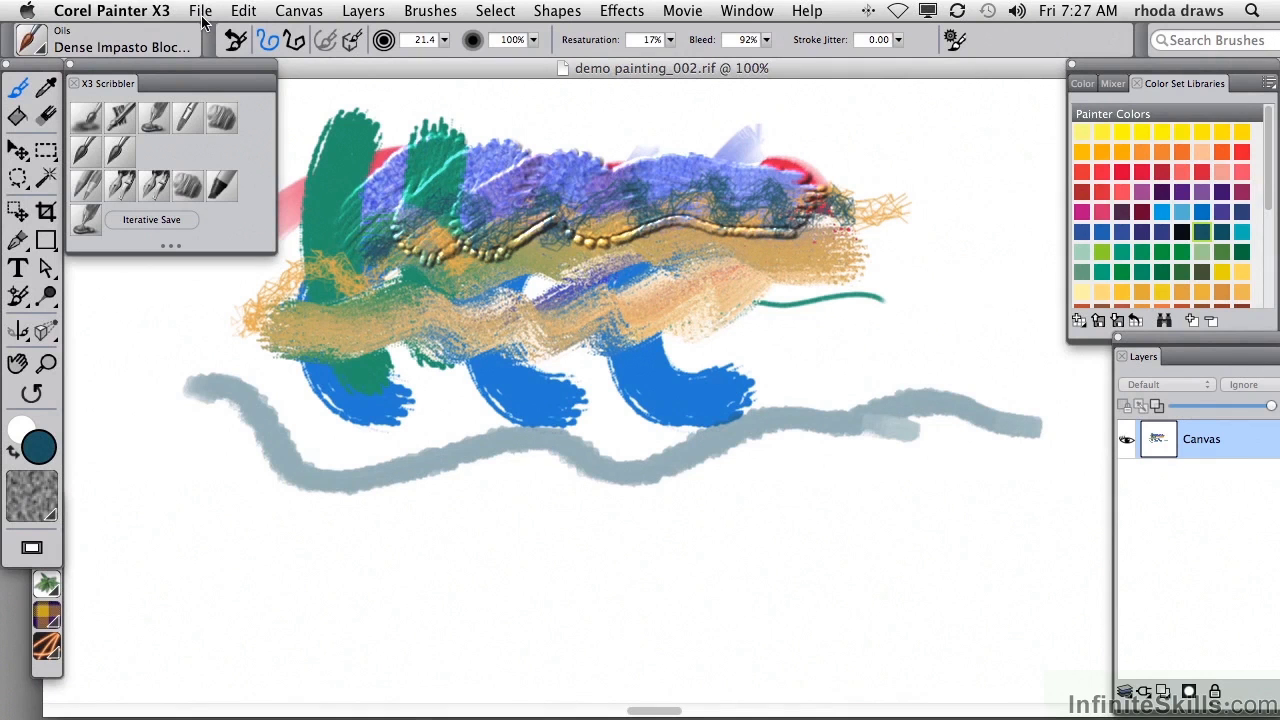
Iteratively save as demo painting_003.rif and cancel a trial Fill with lowered opacity
{"action": "left_click", "coordinate": [157, 220]}
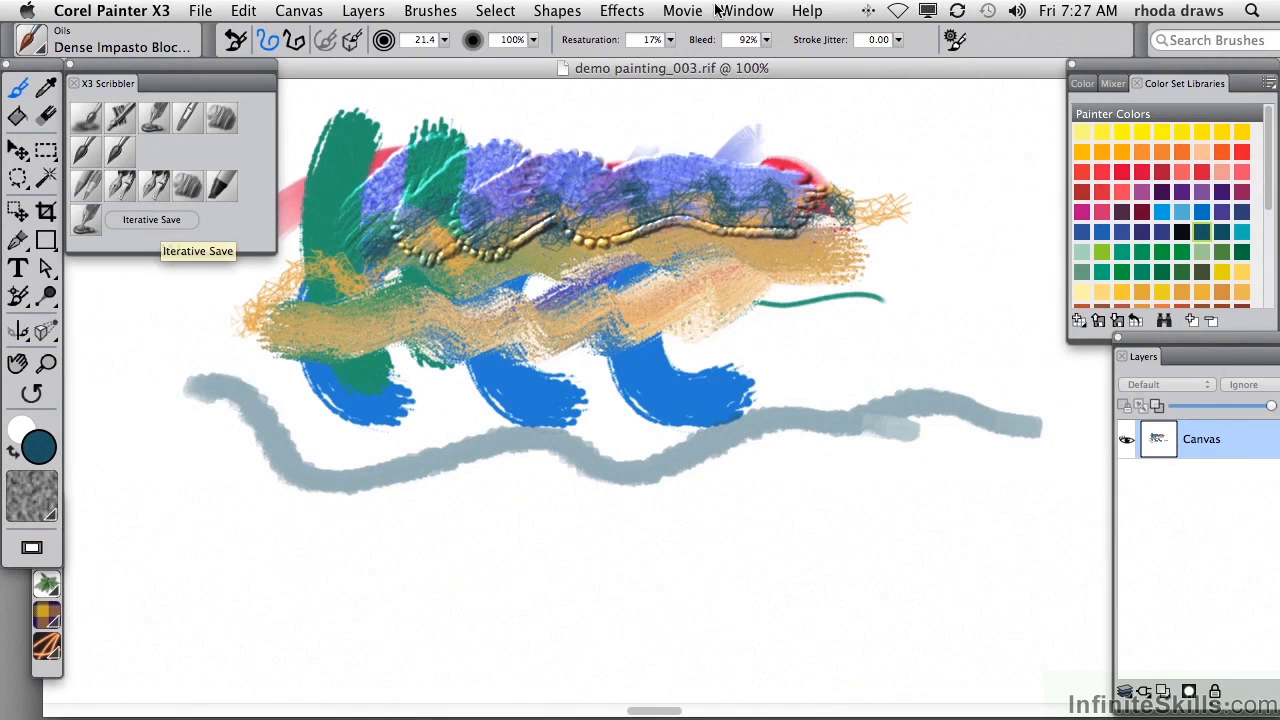
{"action": "left_click", "coordinate": [248, 12]}
{"action": "left_click", "coordinate": [265, 260]}
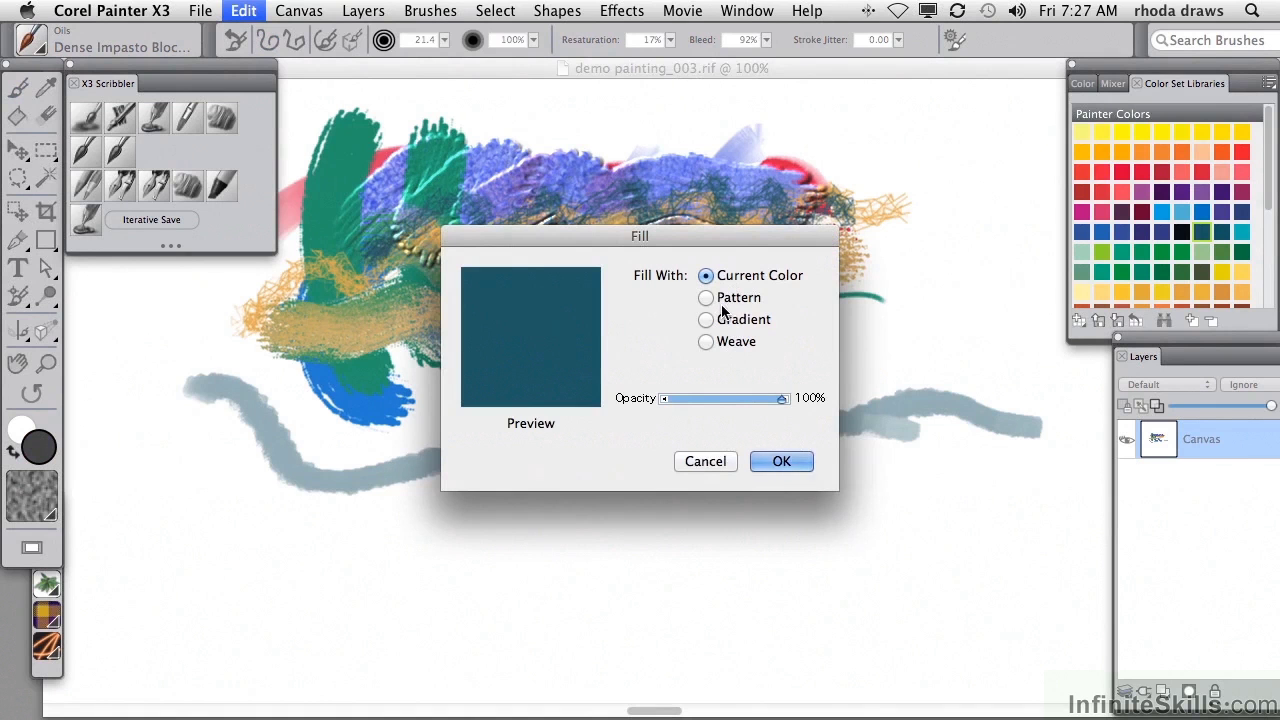
{"action": "left_click_drag", "start_coordinate": [781, 398], "coordinate": [737, 400]}
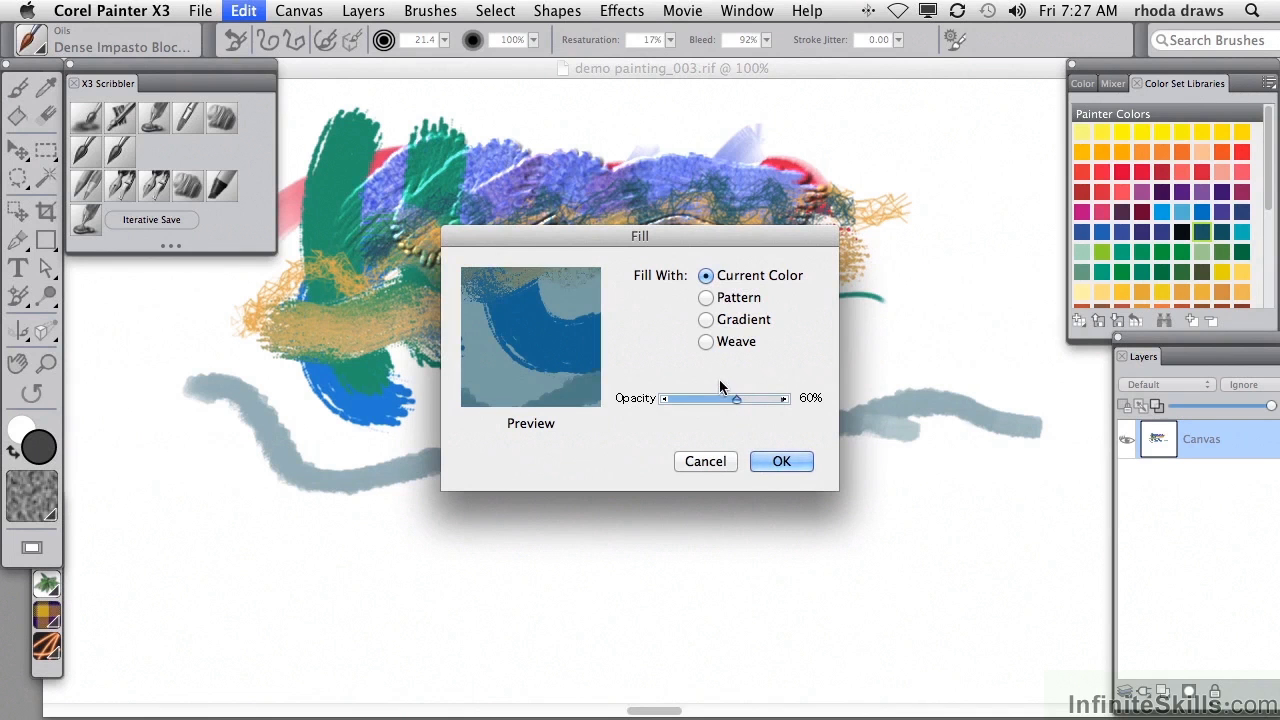
{"action": "left_click", "coordinate": [706, 460]}
{"action": "left_click", "coordinate": [244, 10]}
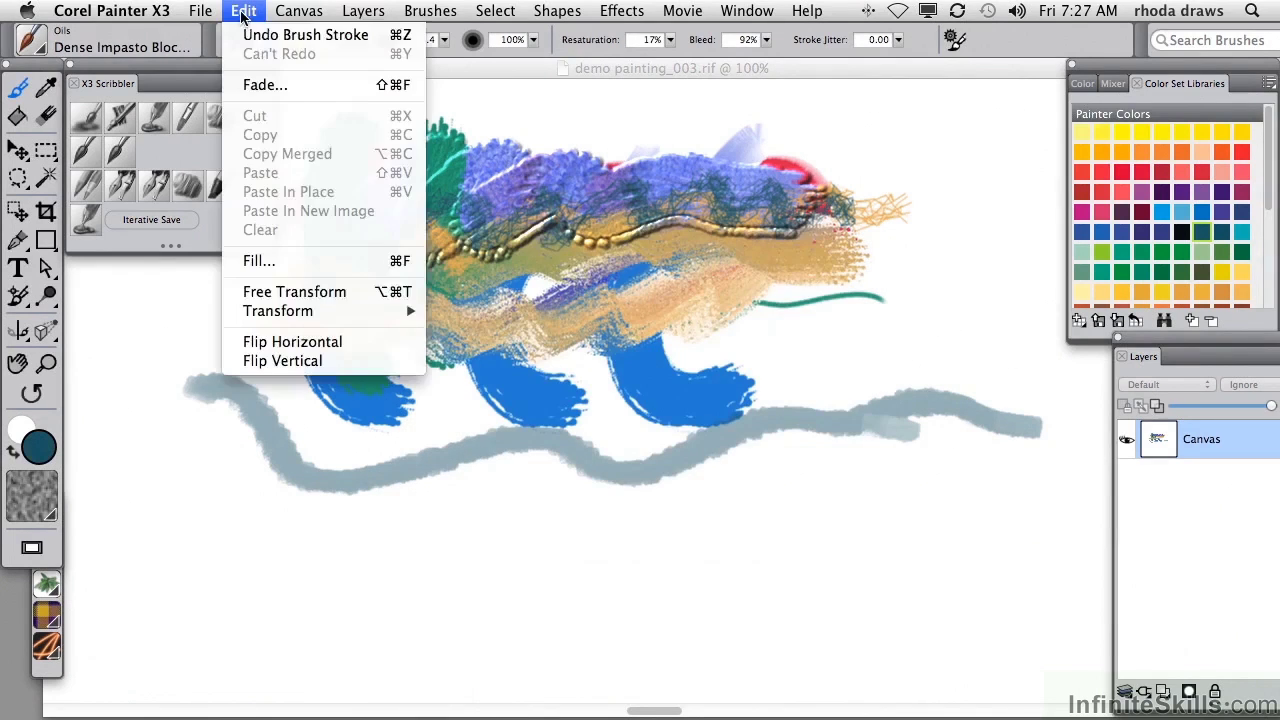
{"action": "left_click", "coordinate": [306, 294]}
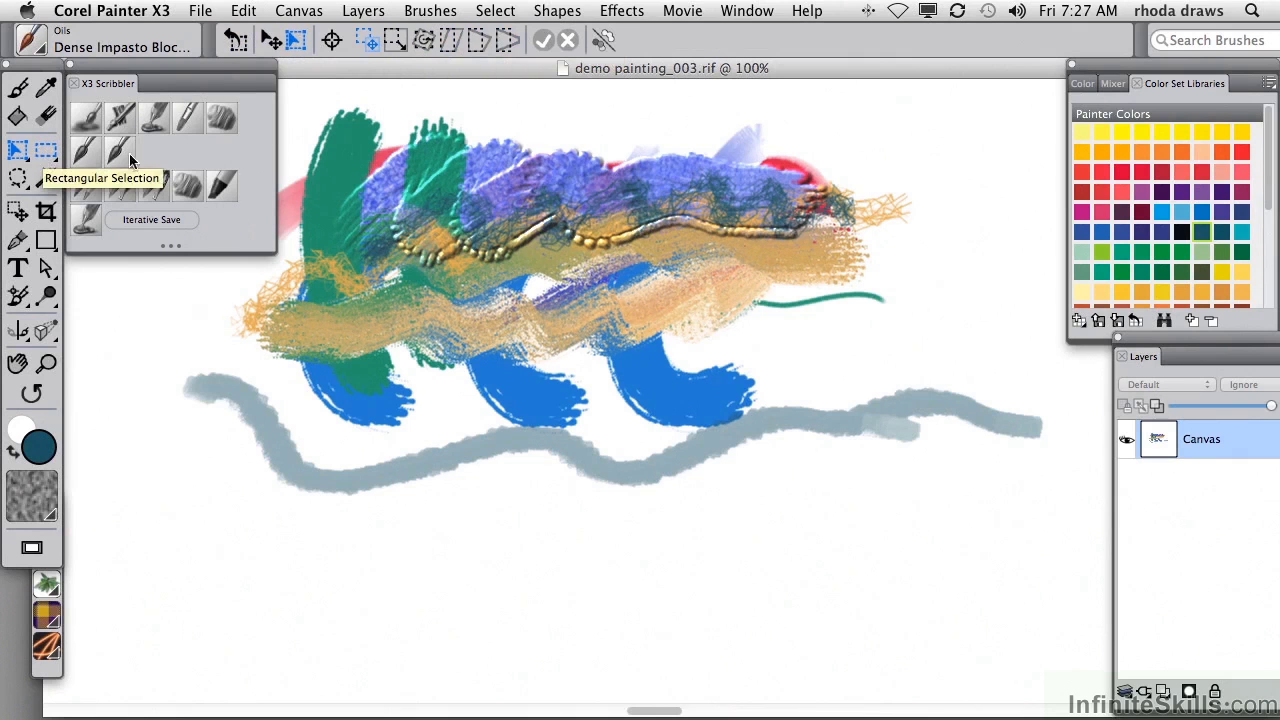
Select a rectangle in the middle of the painting
{"action": "left_click", "coordinate": [46, 150]}
{"action": "left_click_drag", "start_coordinate": [492, 218], "coordinate": [573, 341]}
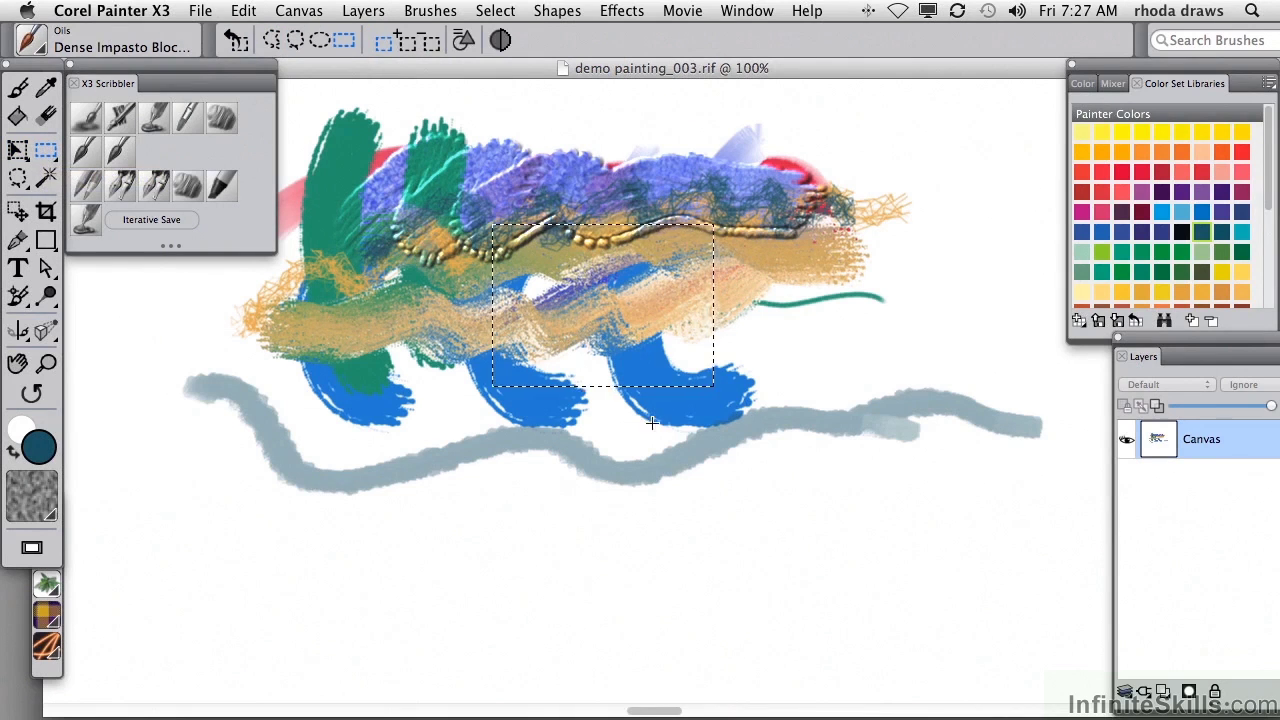
{"action": "left_click", "coordinate": [28, 154]}
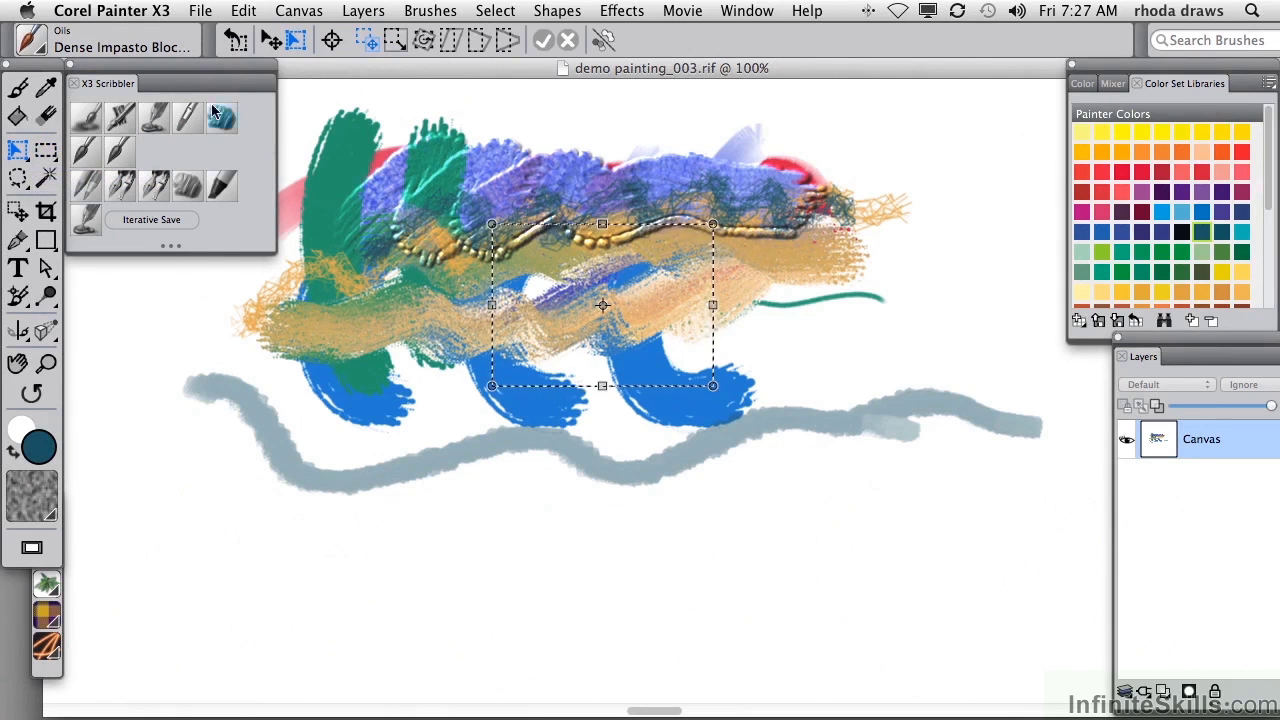
Scale the selected piece to 50%, rotate it about 30° counter-clockwise, and commit
{"action": "left_click", "coordinate": [245, 12]}
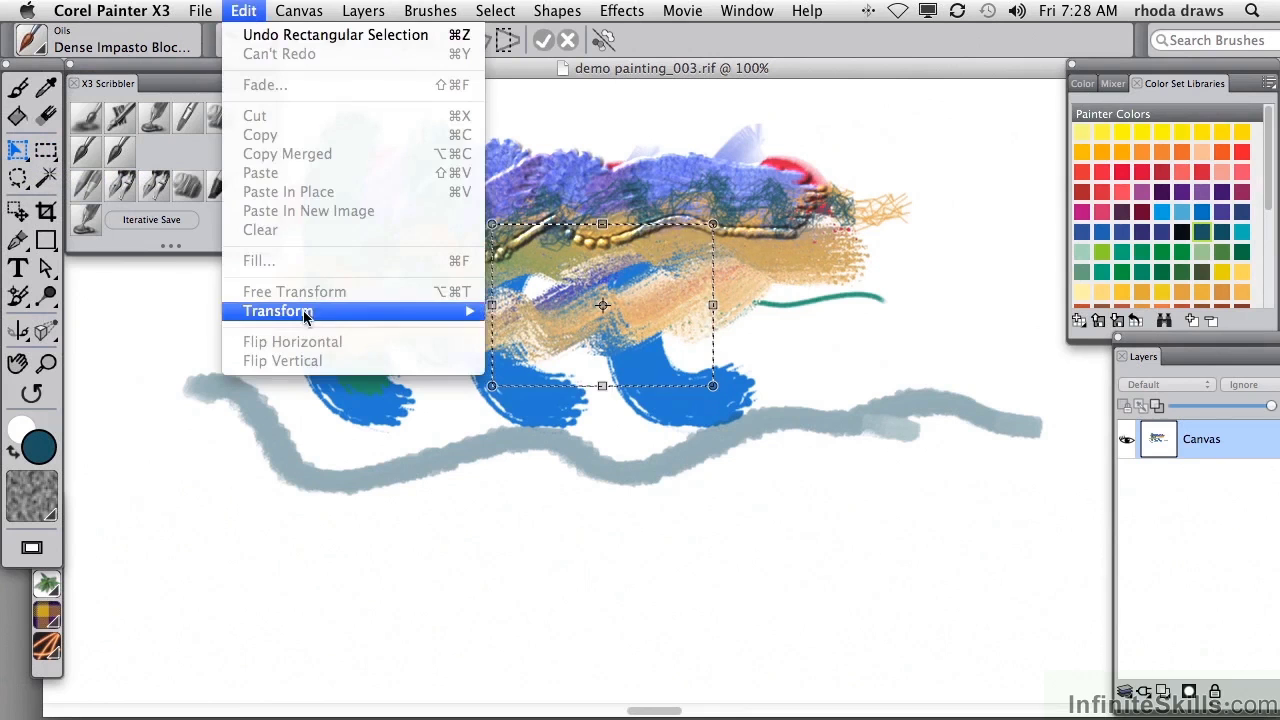
{"action": "mouse_move", "coordinate": [263, 306]}
{"action": "left_click", "coordinate": [551, 354]}
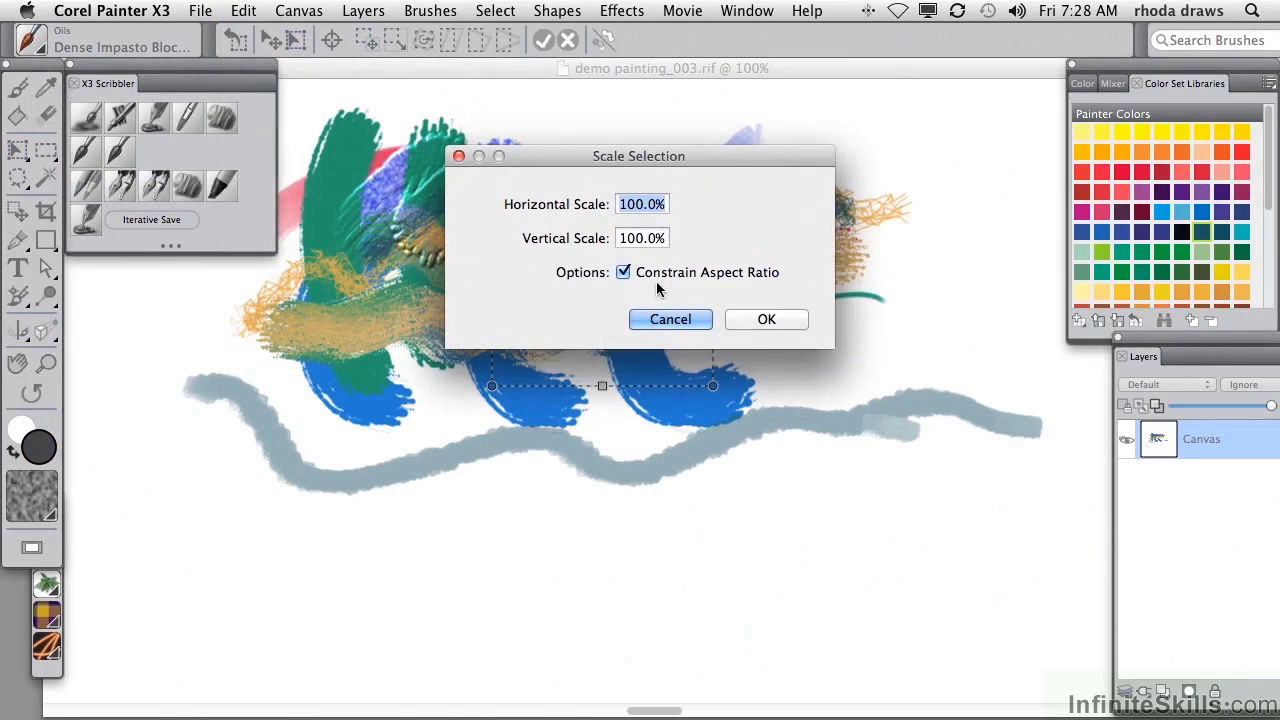
{"action": "type", "text": "50"}
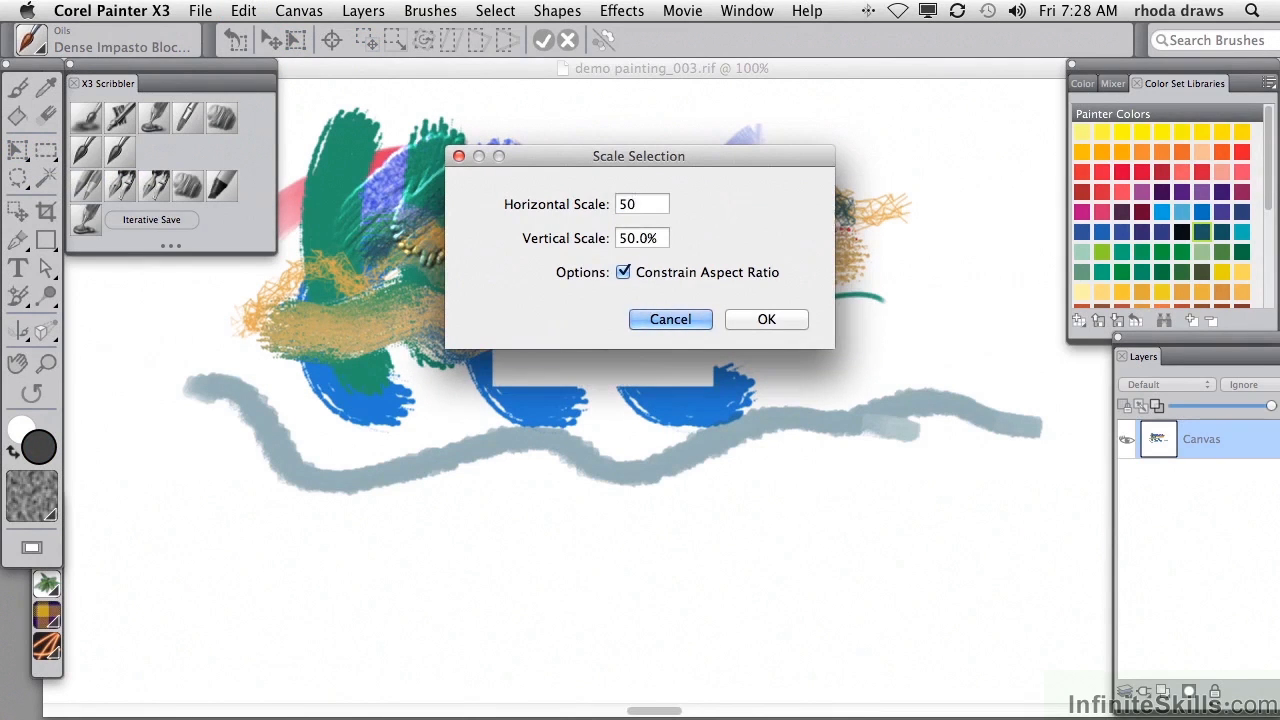
{"action": "left_click", "coordinate": [733, 318]}
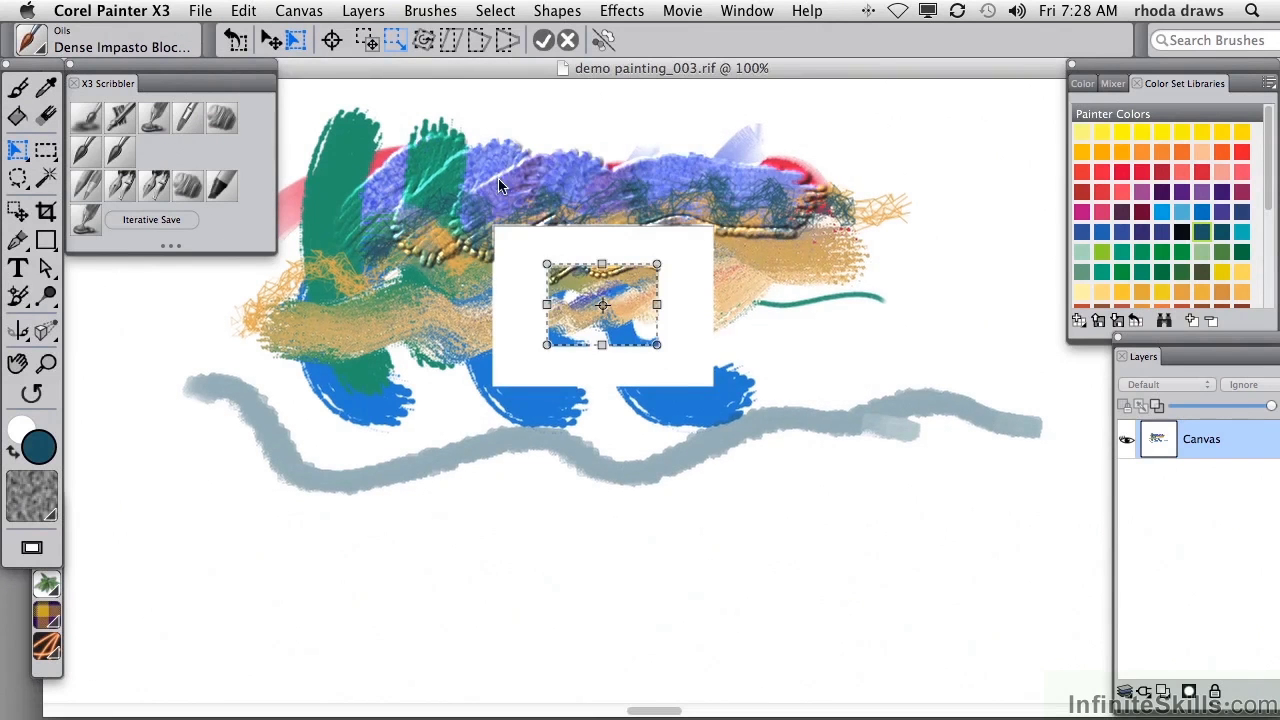
{"action": "left_click", "coordinate": [424, 40]}
{"action": "left_click_drag", "start_coordinate": [658, 344], "coordinate": [670, 312]}
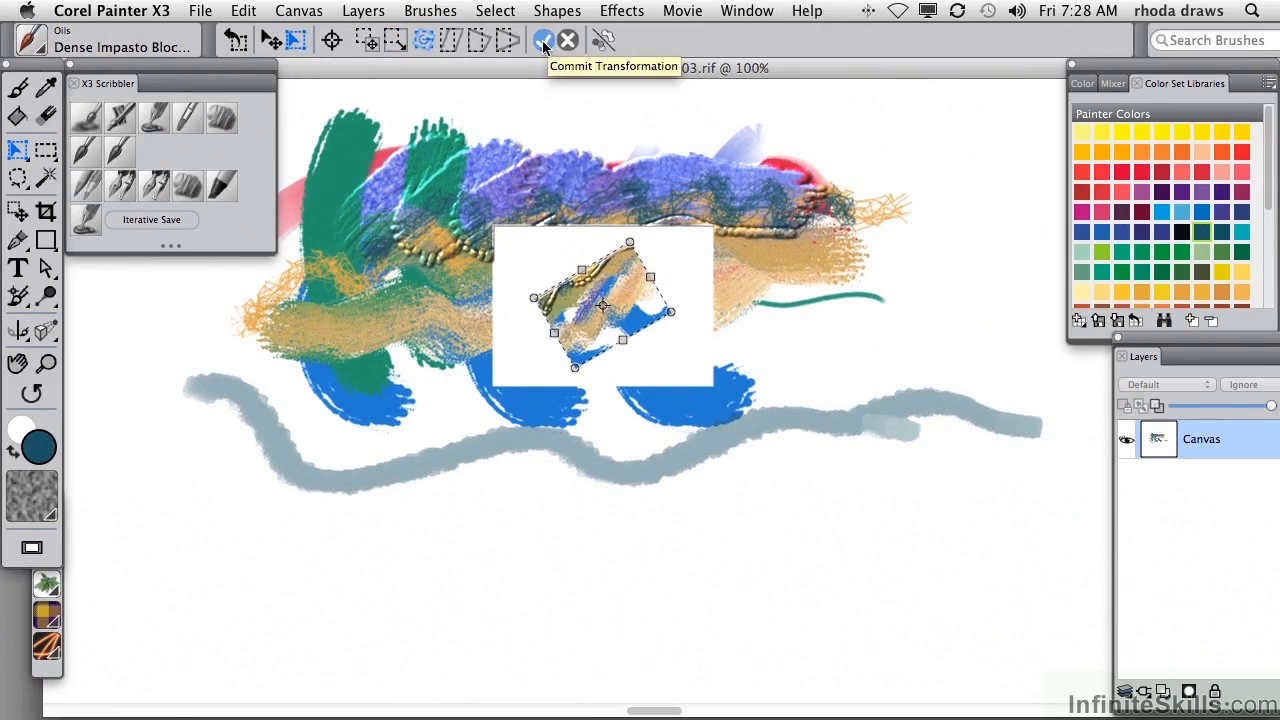
{"action": "left_click", "coordinate": [543, 40]}
Flip the floating piece horizontally and vertically
{"action": "left_click", "coordinate": [244, 11]}
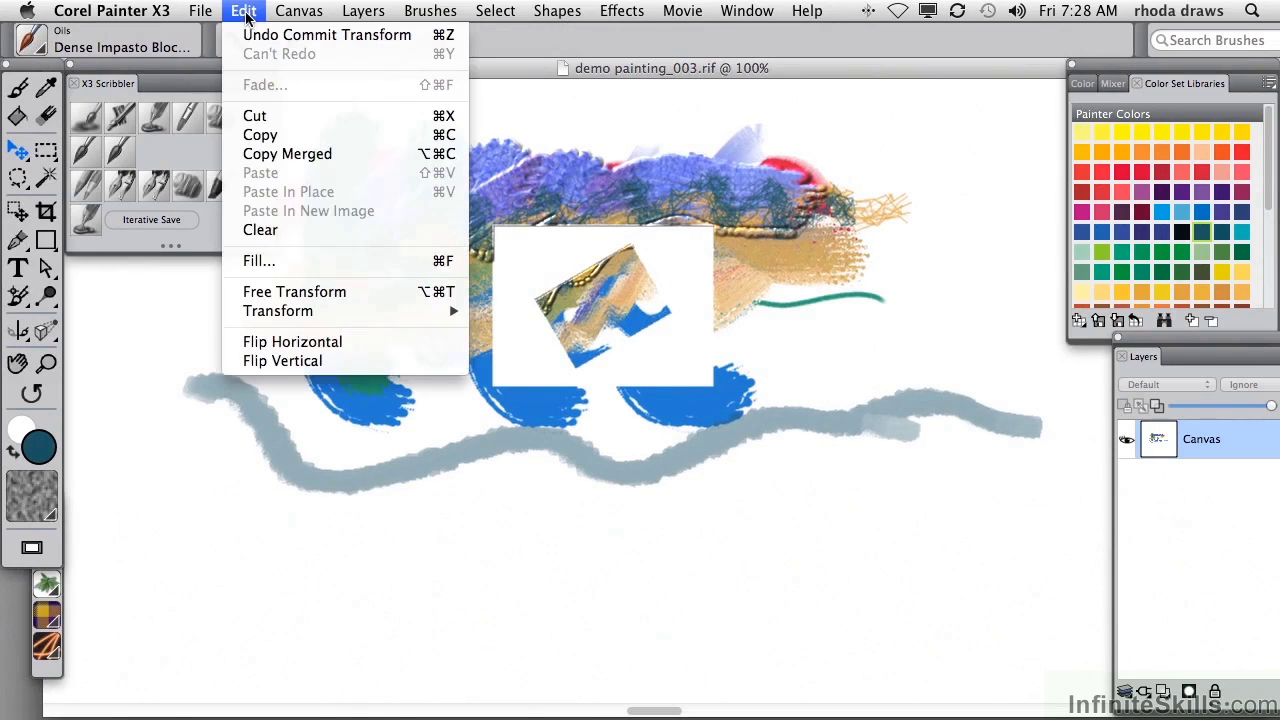
{"action": "left_click", "coordinate": [305, 342]}
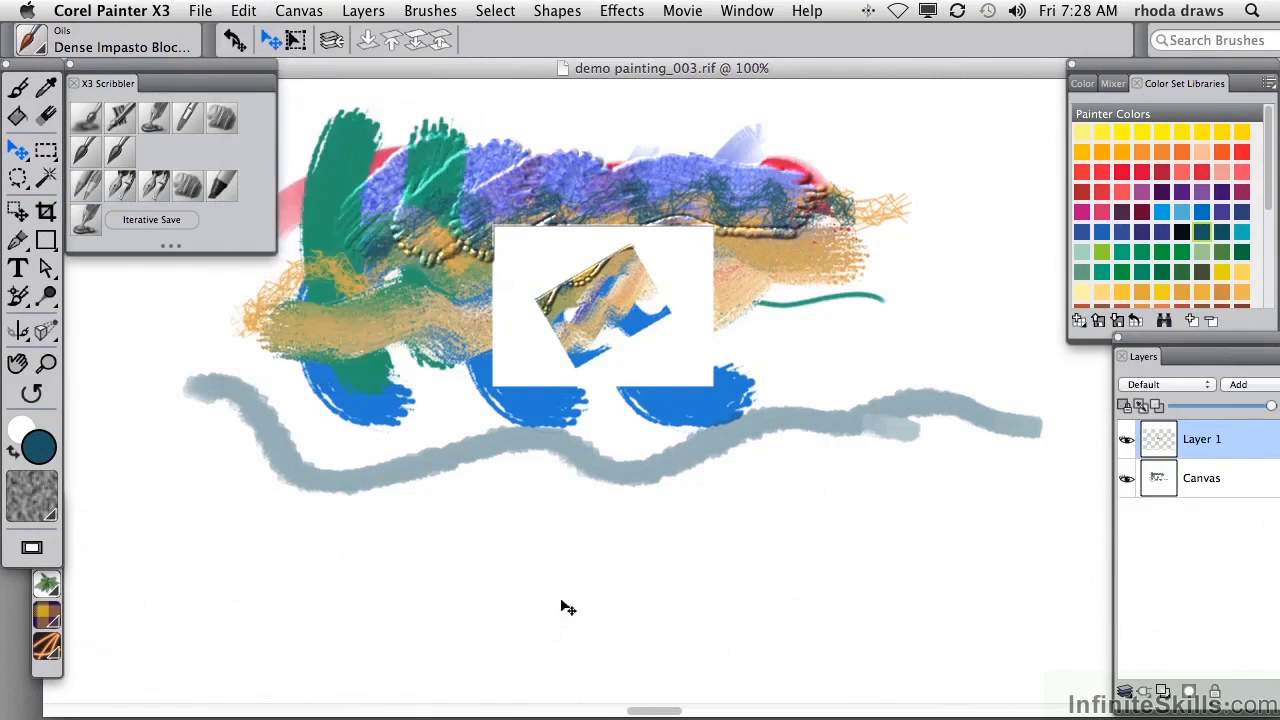
{"action": "left_click", "coordinate": [250, 10]}
{"action": "left_click", "coordinate": [482, 563]}
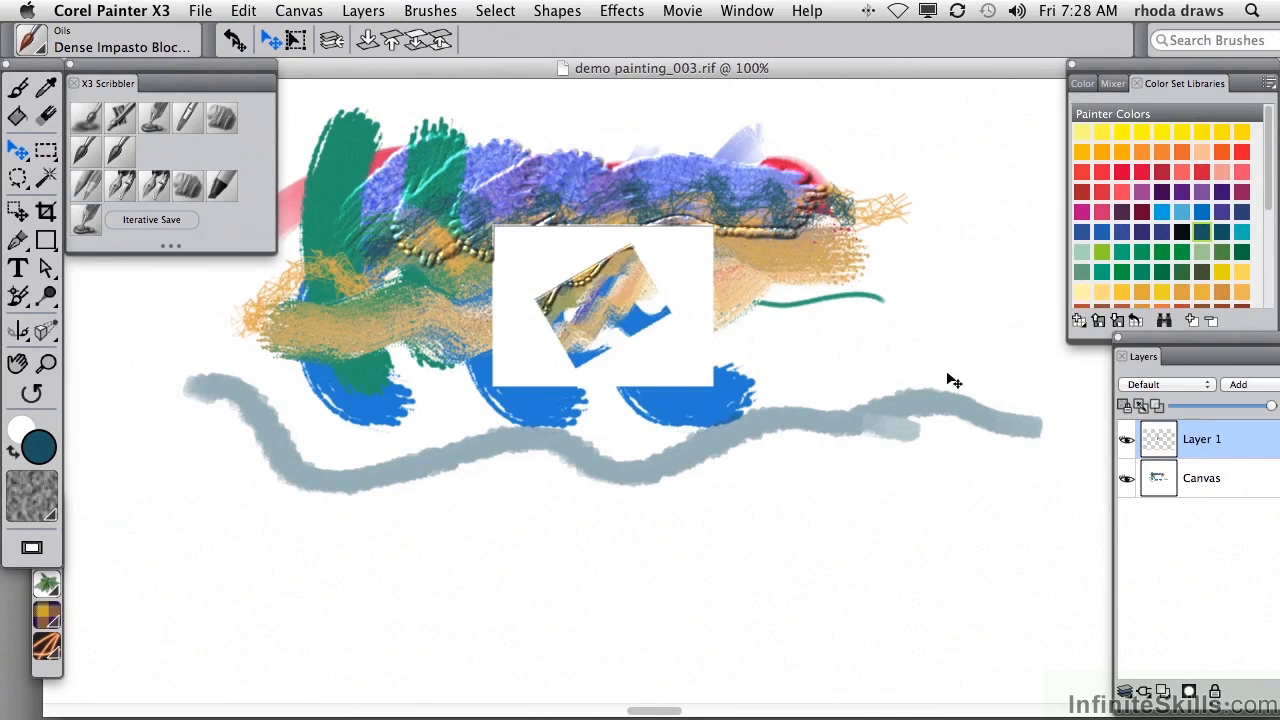
Drop Layer 1 onto the canvas, deselect, and cancel Resize keeping 1296 × 864 pixels
{"action": "key", "text": "Return"}
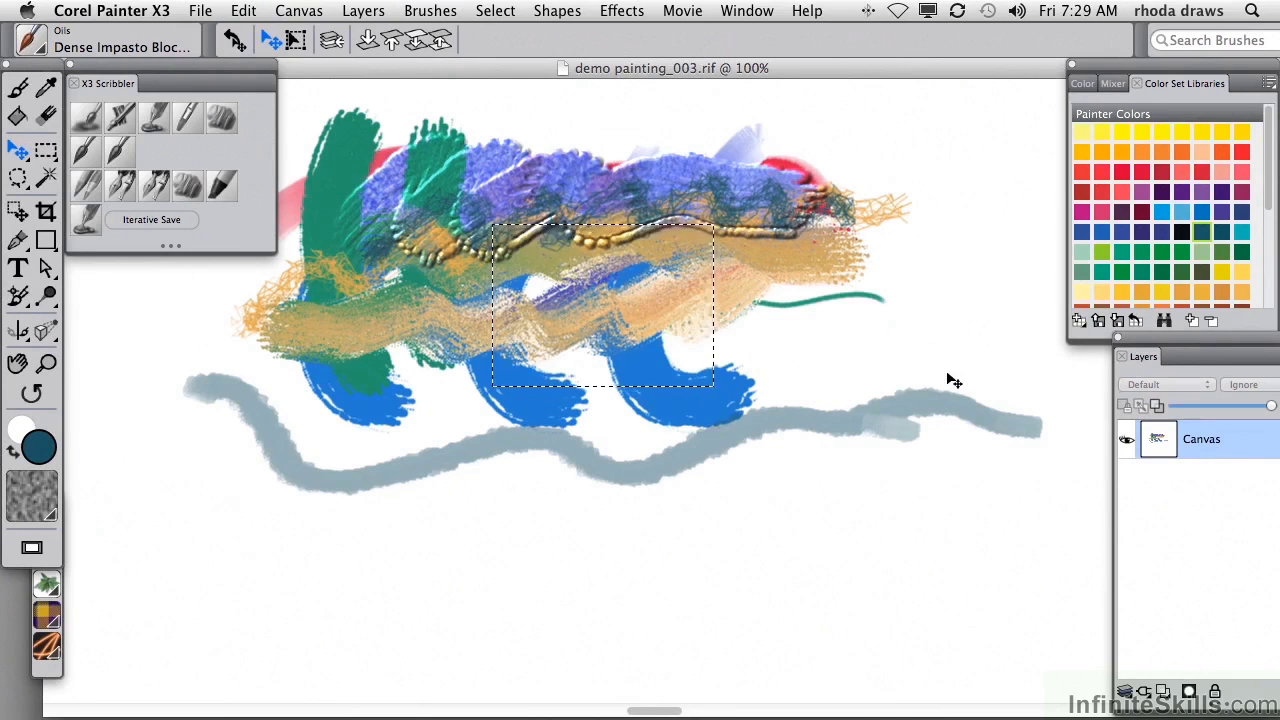
{"action": "key", "text": "super+d"}
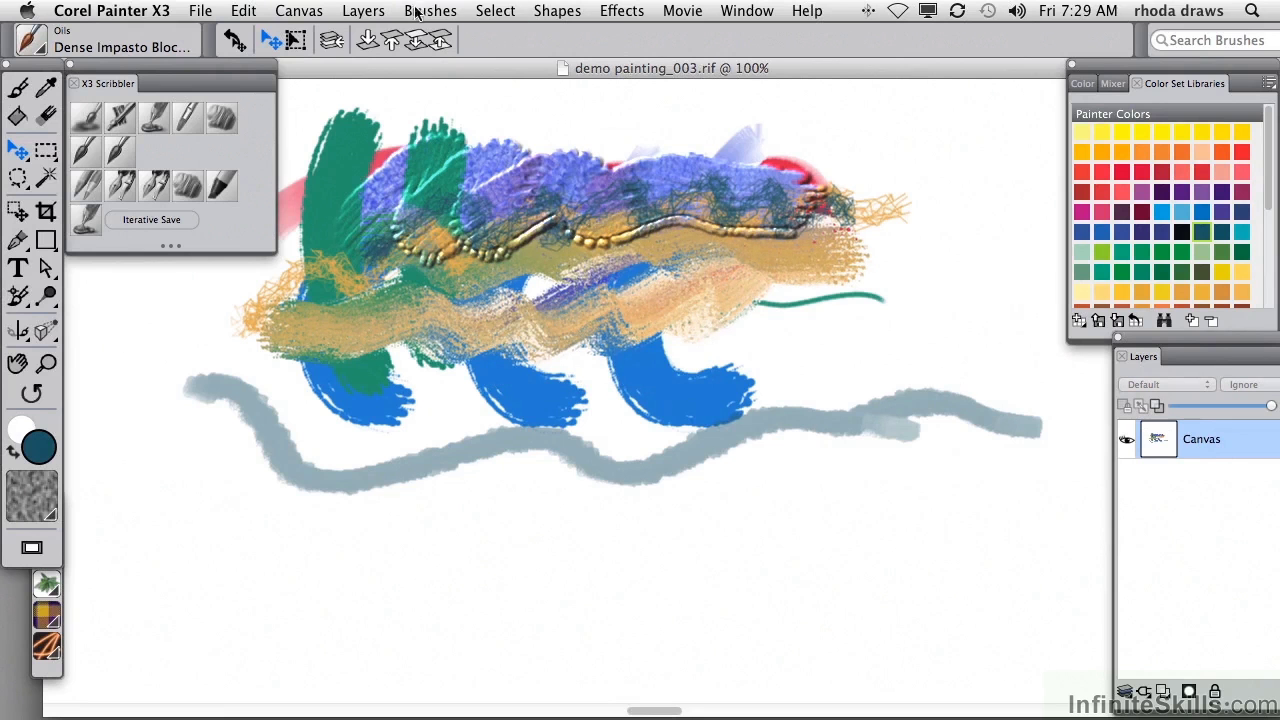
{"action": "left_click", "coordinate": [305, 16]}
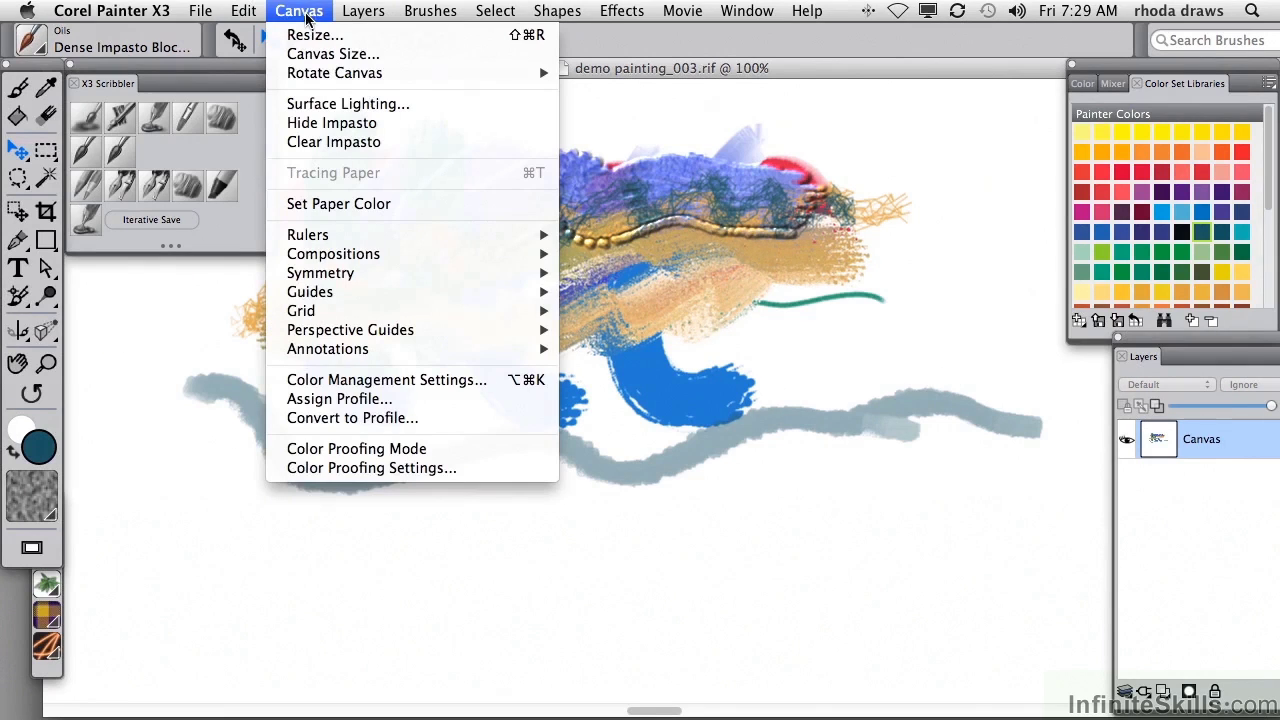
{"action": "left_click", "coordinate": [313, 35]}
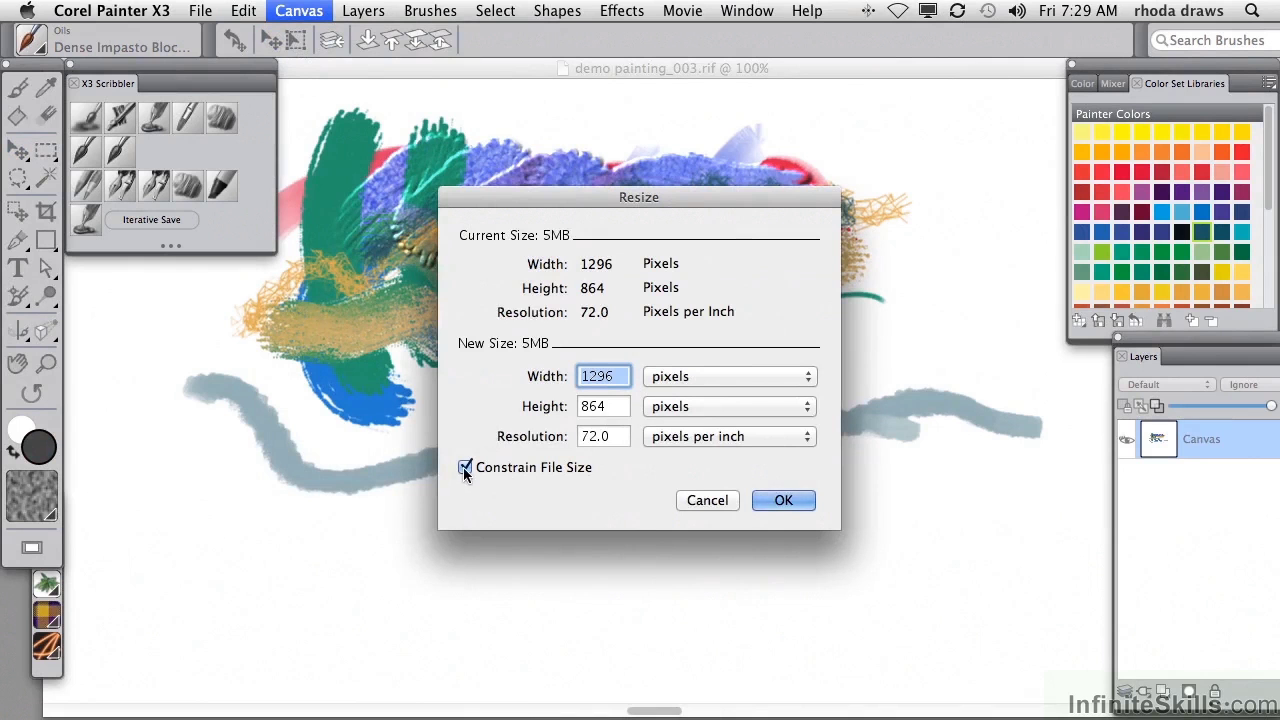
{"action": "left_click", "coordinate": [705, 500]}
Review the Canvas Size settings and close them without adding pixels
{"action": "left_click", "coordinate": [294, 12]}
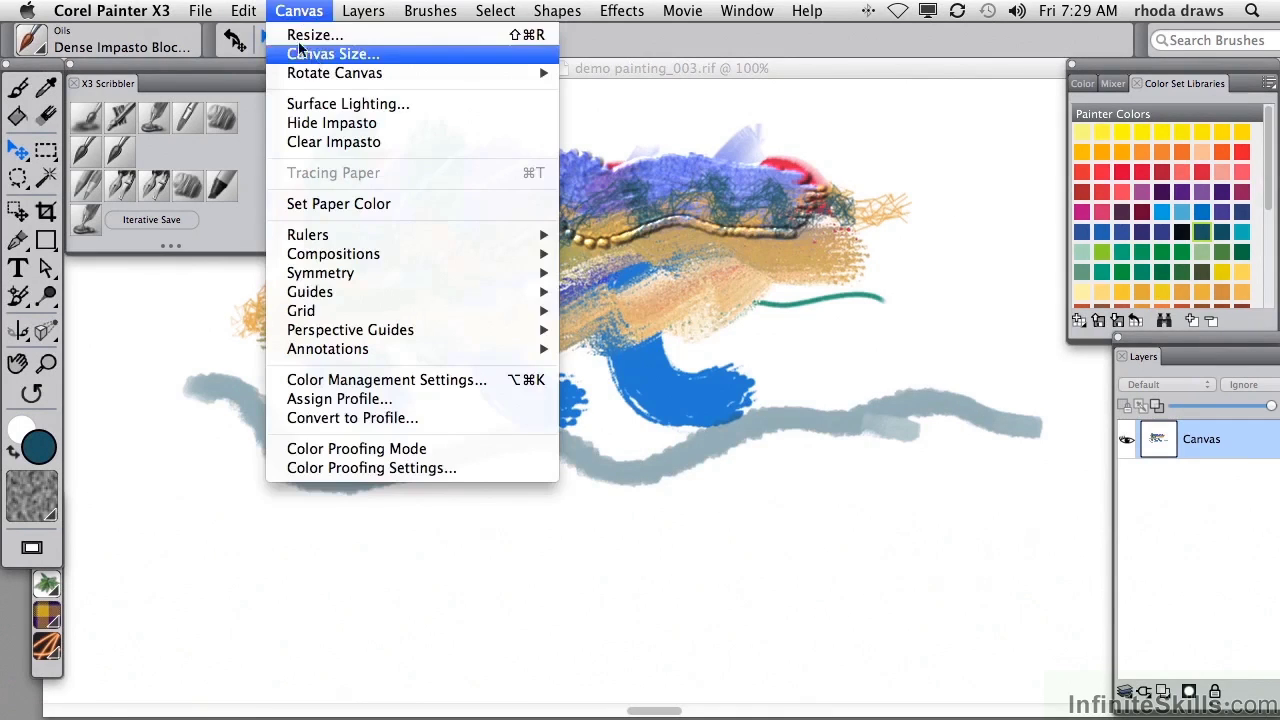
{"action": "left_click", "coordinate": [329, 51]}
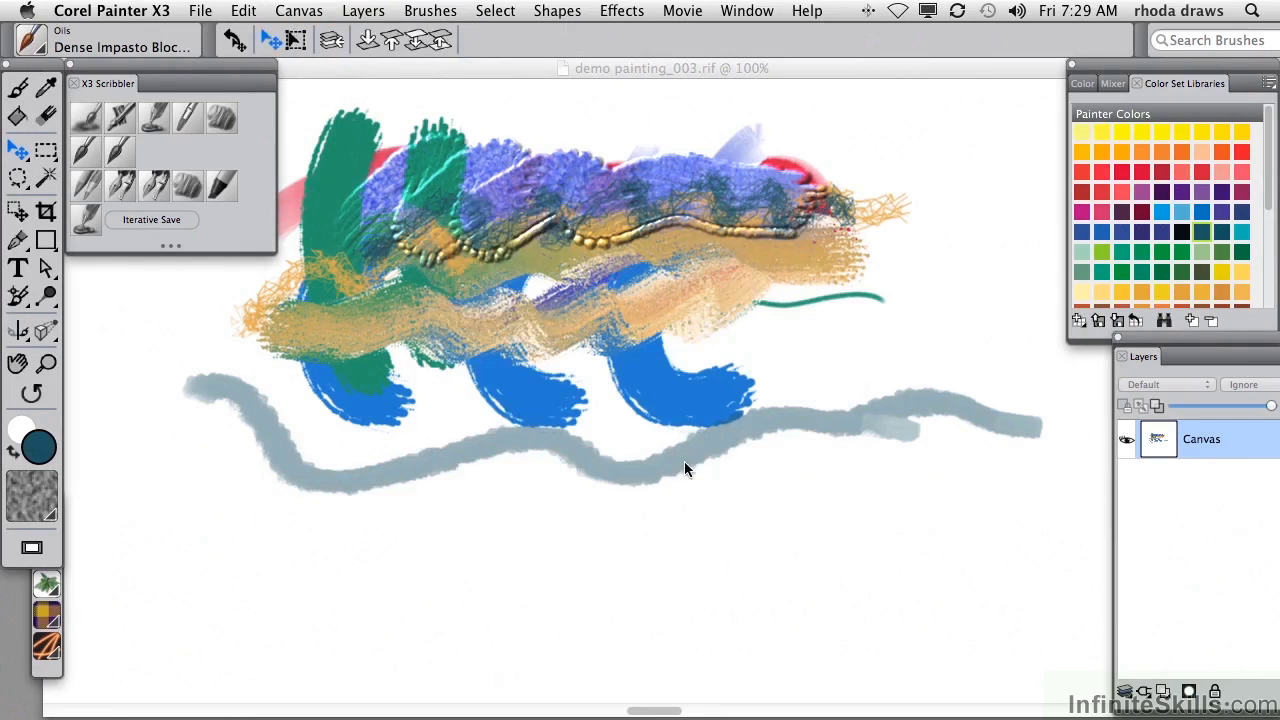
{"action": "left_click", "coordinate": [311, 14]}
Cancel Arbitrary canvas rotation, then tilt the view about 22° clockwise with Rotate Page
{"action": "mouse_move", "coordinate": [333, 76]}
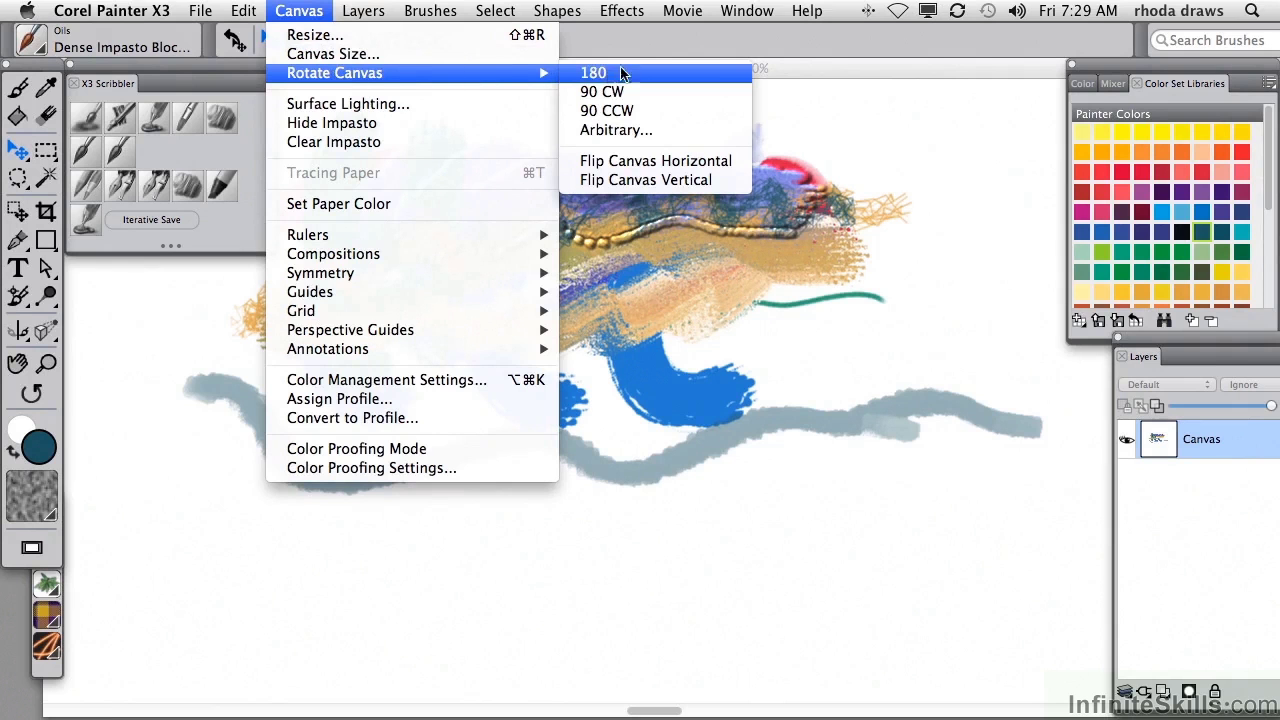
{"action": "left_click", "coordinate": [637, 133]}
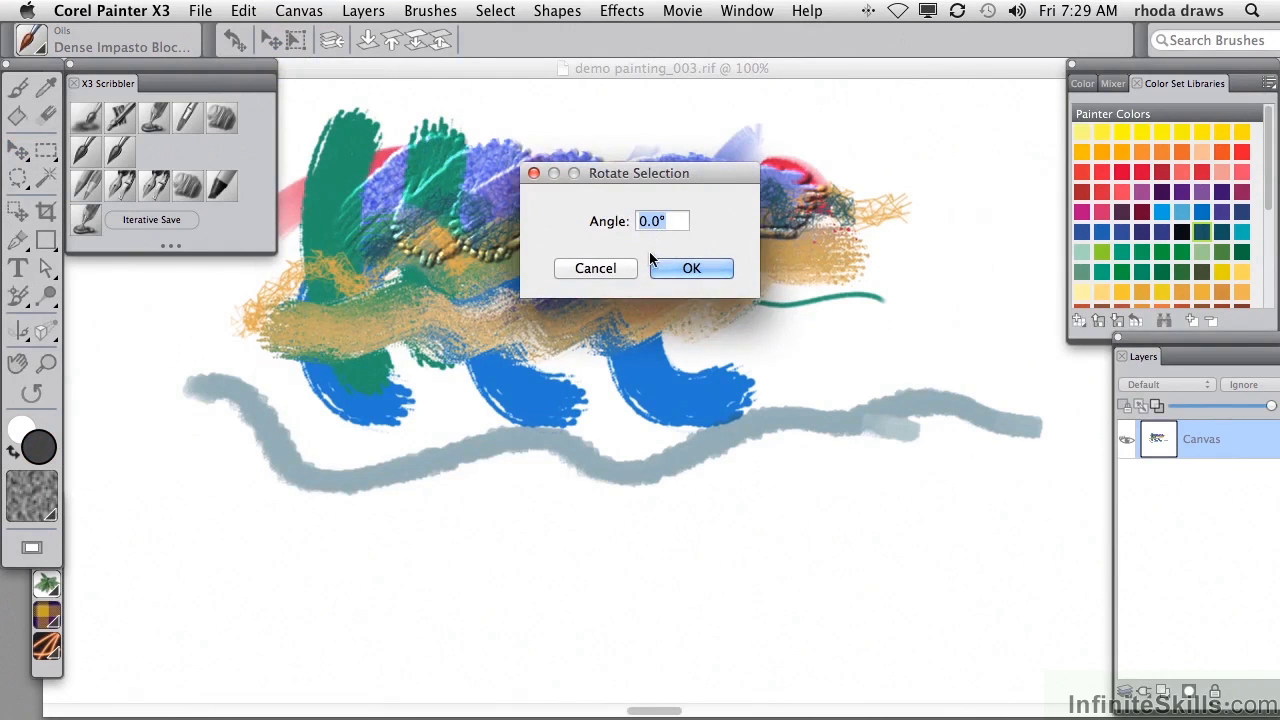
{"action": "left_click", "coordinate": [614, 268]}
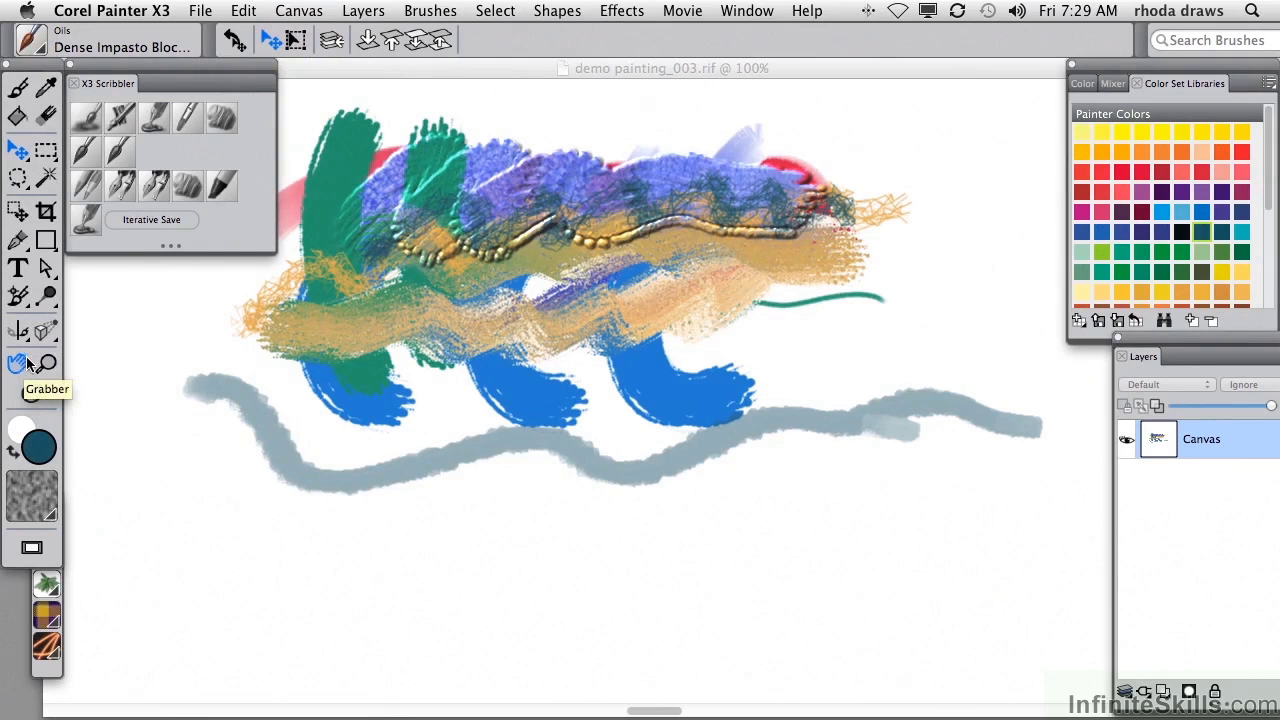
{"action": "left_click", "coordinate": [31, 398]}
{"action": "mouse_move", "coordinate": [286, 386]}
{"action": "left_mouse_down"}
{"action": "mouse_move", "coordinate": [337, 517]}
{"action": "mouse_move", "coordinate": [303, 457]}
{"action": "mouse_move", "coordinate": [340, 300]}
{"action": "mouse_move", "coordinate": [374, 477]}
{"action": "mouse_move", "coordinate": [367, 460]}
{"action": "mouse_move", "coordinate": [435, 513]}
{"action": "mouse_move", "coordinate": [395, 445]}
{"action": "mouse_move", "coordinate": [418, 486]}
{"action": "mouse_move", "coordinate": [402, 458]}
{"action": "left_mouse_up"}
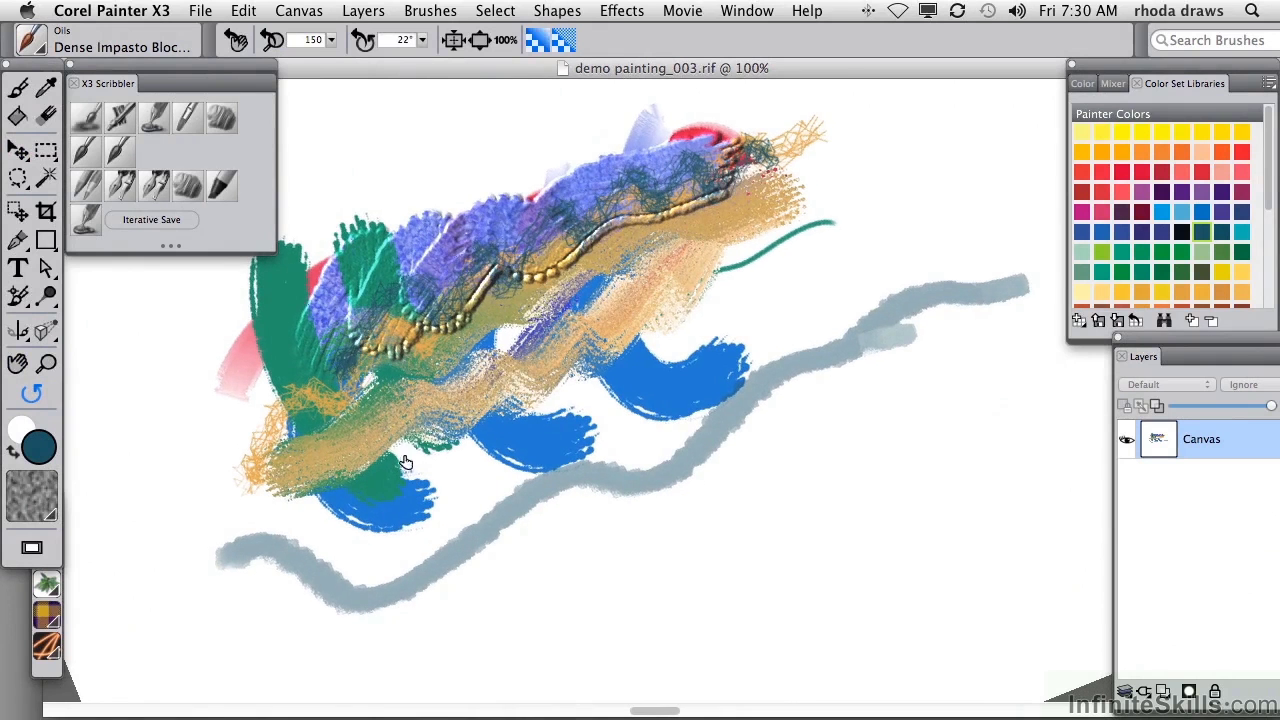
Level the view, hide impasto, and paint a grey Coarse Impasto Jitter zigzag across the middle
{"action": "double_click", "coordinate": [42, 362]}
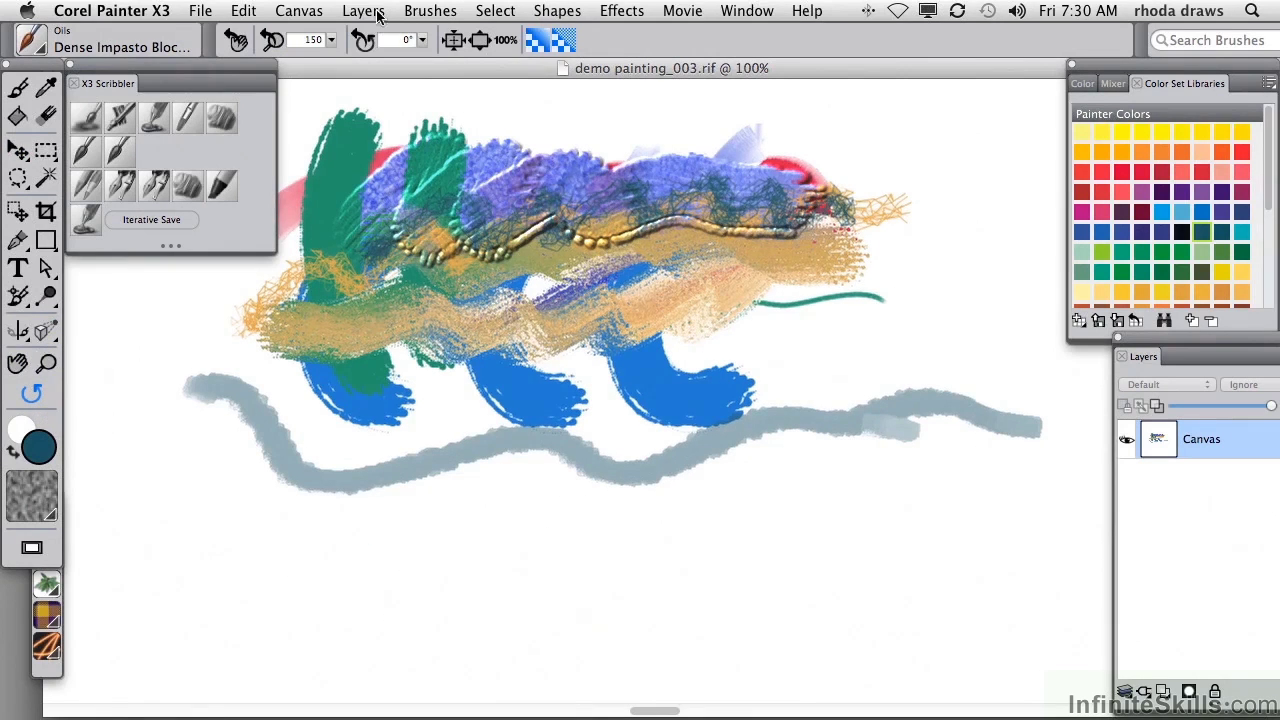
{"action": "left_click", "coordinate": [313, 14]}
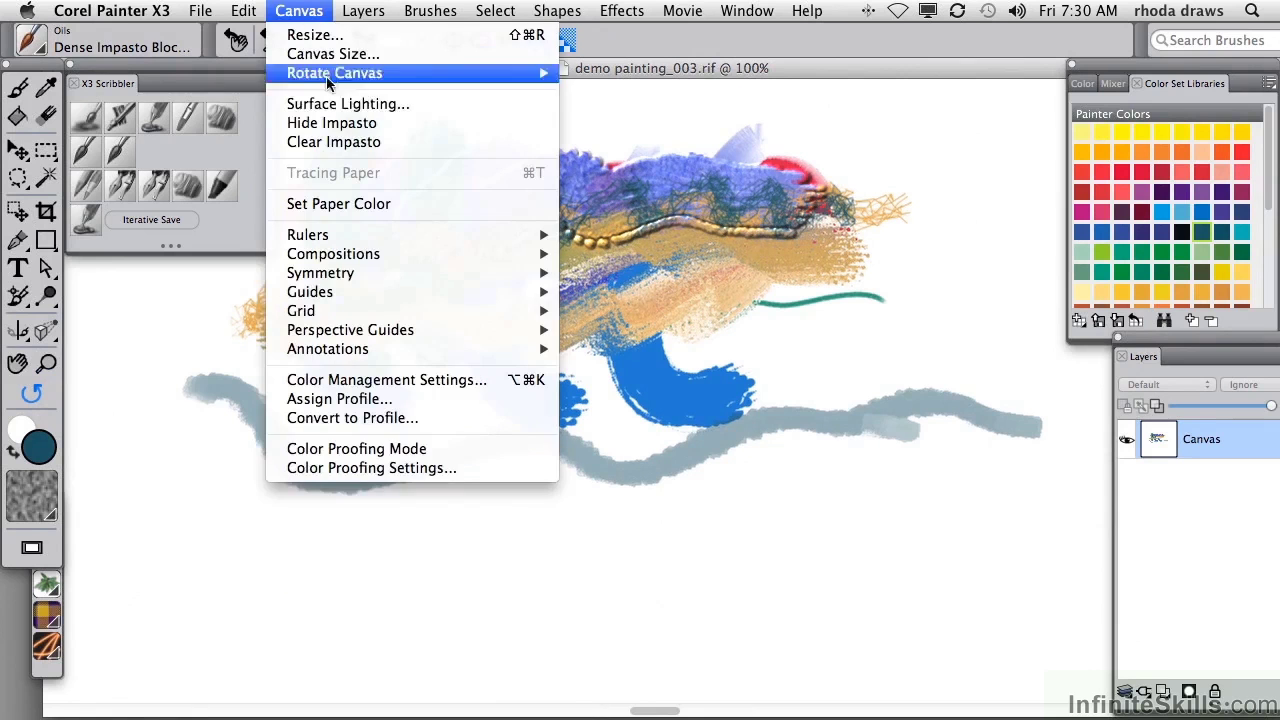
{"action": "left_click", "coordinate": [353, 130]}
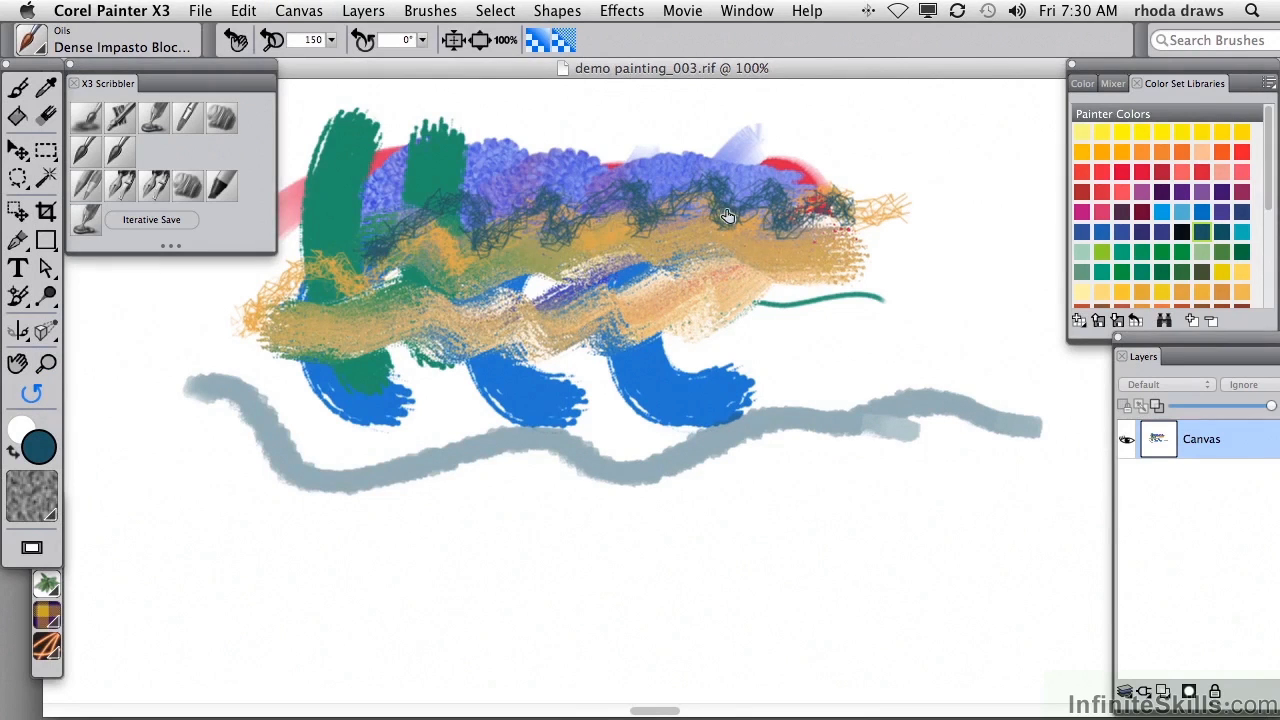
{"action": "left_click", "coordinate": [221, 118]}
{"action": "mouse_move", "coordinate": [368, 214]}
{"action": "left_mouse_down"}
{"action": "mouse_move", "coordinate": [442, 305]}
{"action": "mouse_move", "coordinate": [530, 336]}
{"action": "mouse_move", "coordinate": [723, 304]}
{"action": "mouse_move", "coordinate": [915, 315]}
{"action": "left_mouse_up"}
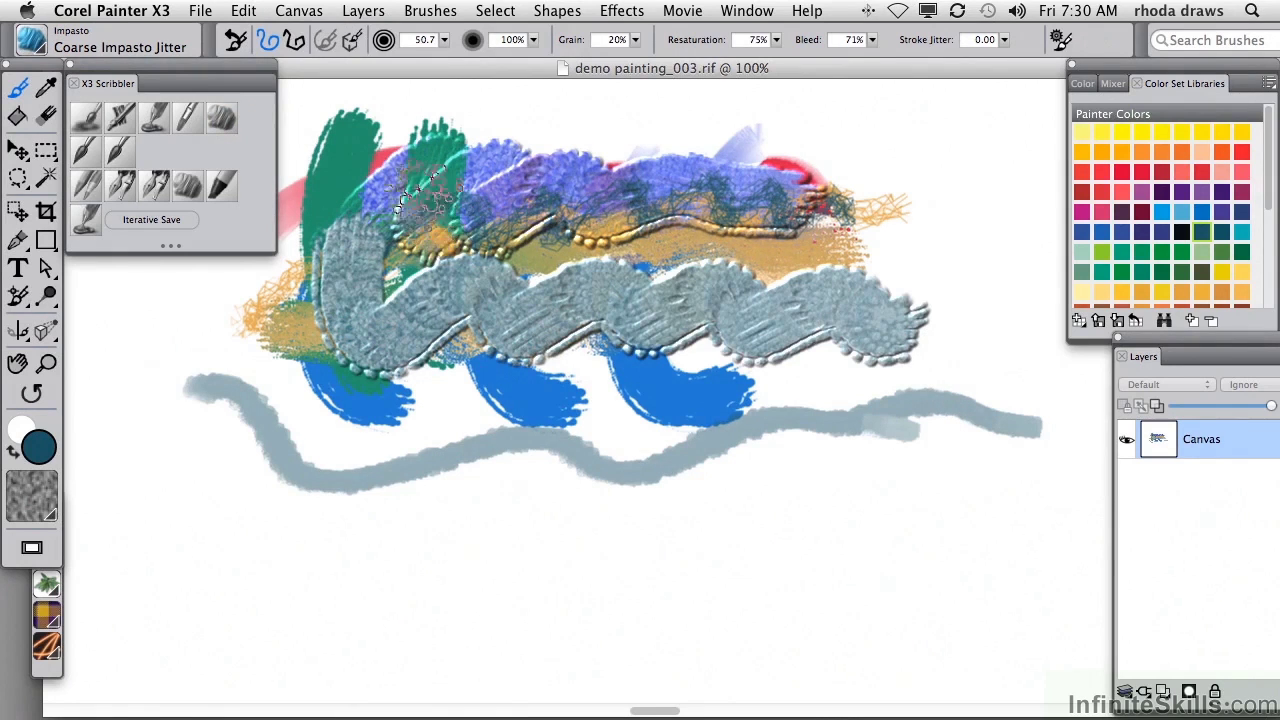
Clear all impasto depth, then undo it to restore the raised strokes
{"action": "left_click", "coordinate": [305, 12]}
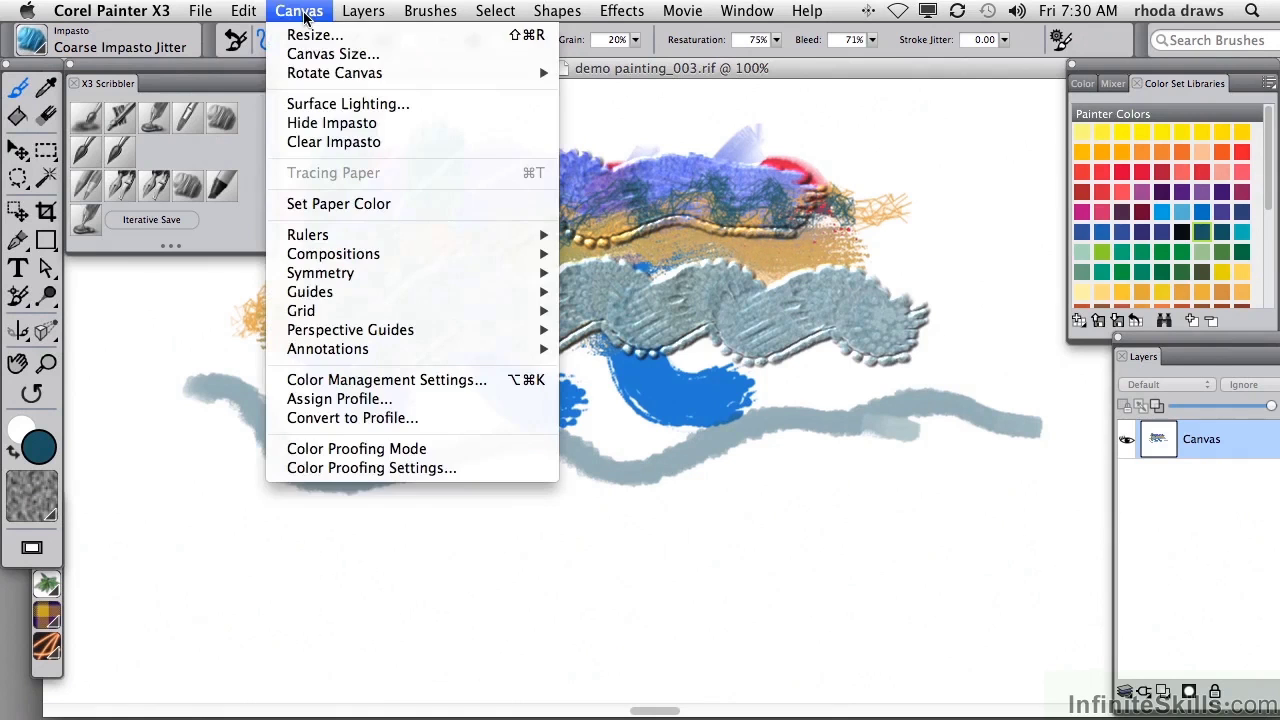
{"action": "left_click", "coordinate": [352, 146]}
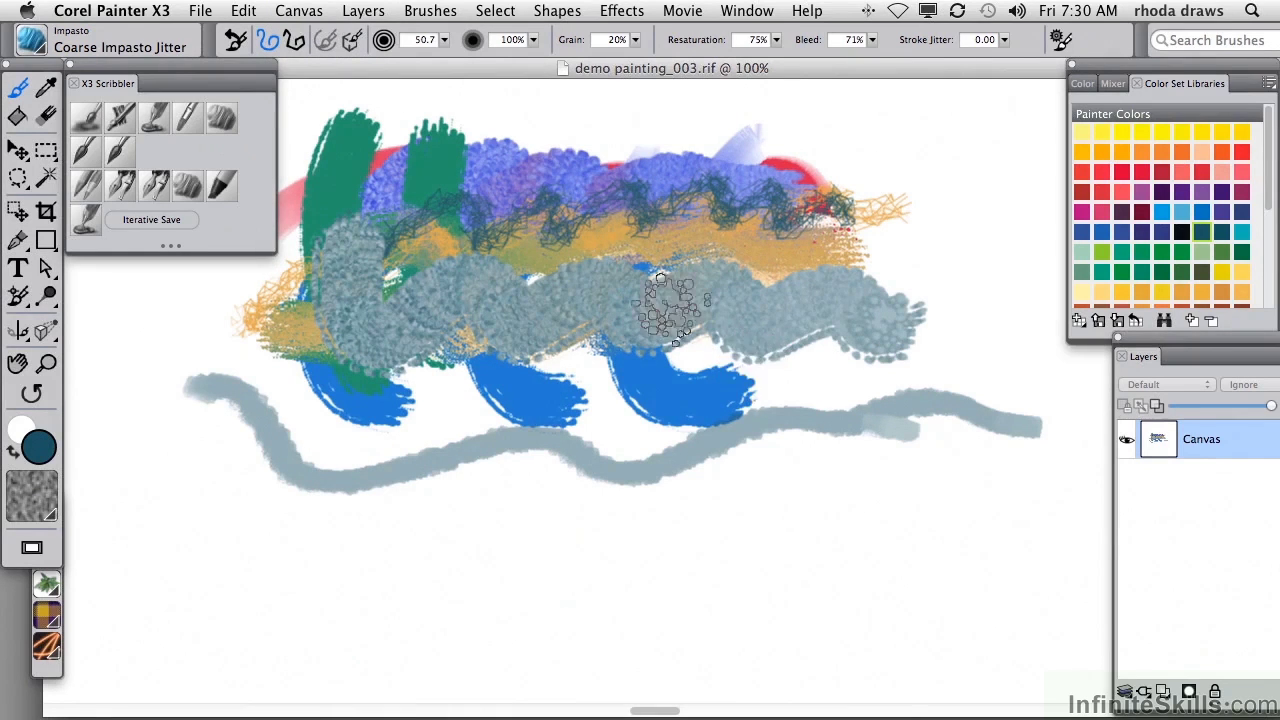
{"action": "key", "text": "super+z"}
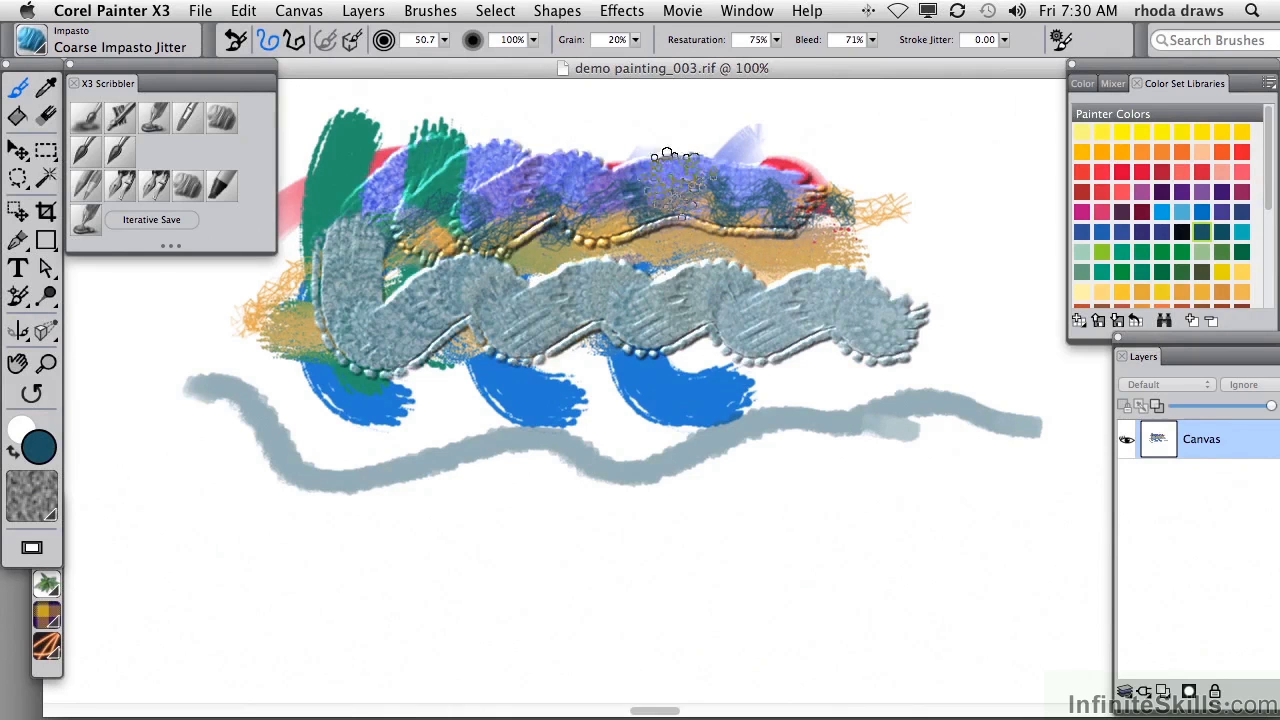
{"action": "left_click", "coordinate": [299, 10]}
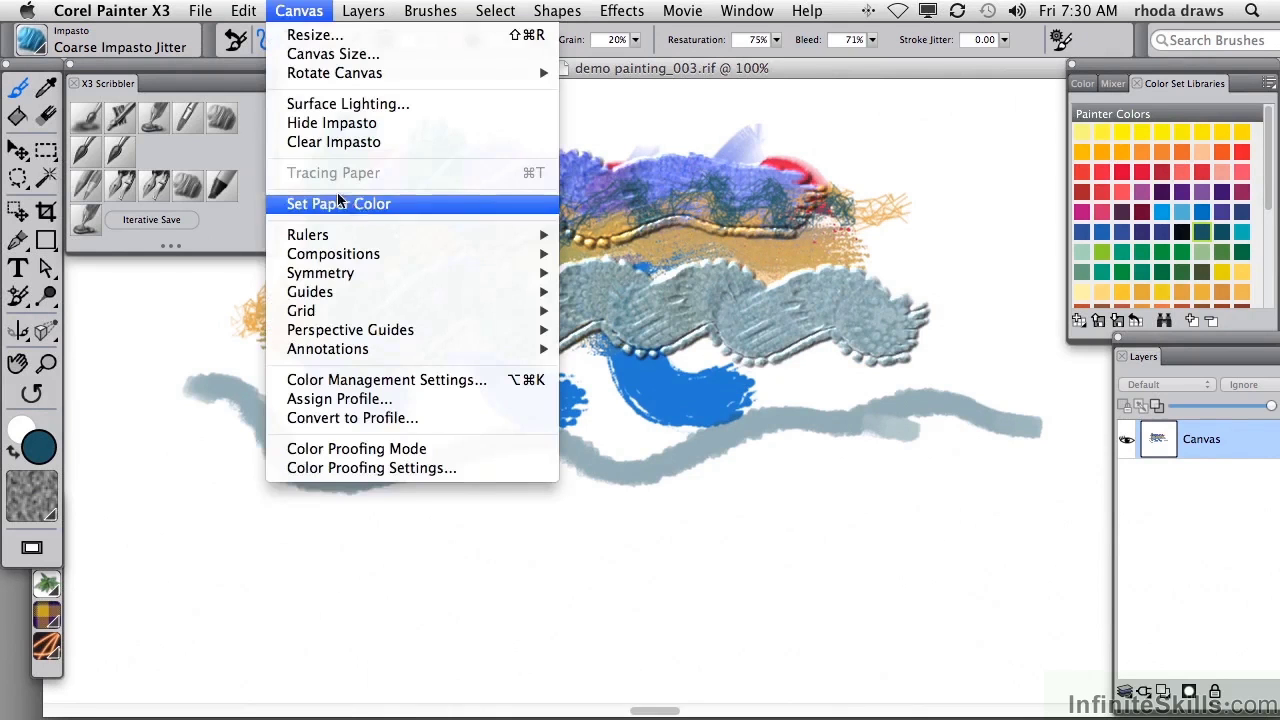
Set the paper colour to peach and clear the painting to blank peach paper
{"action": "key", "text": "Escape"}
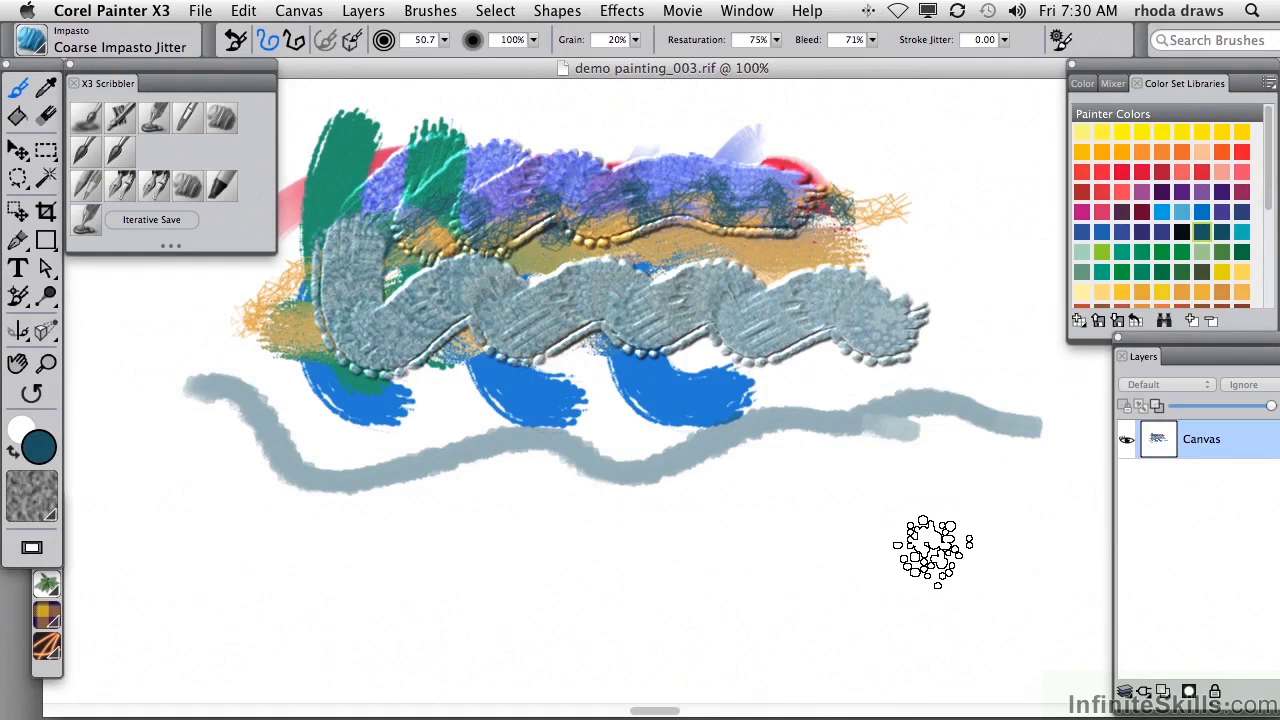
{"action": "left_click", "coordinate": [1202, 157]}
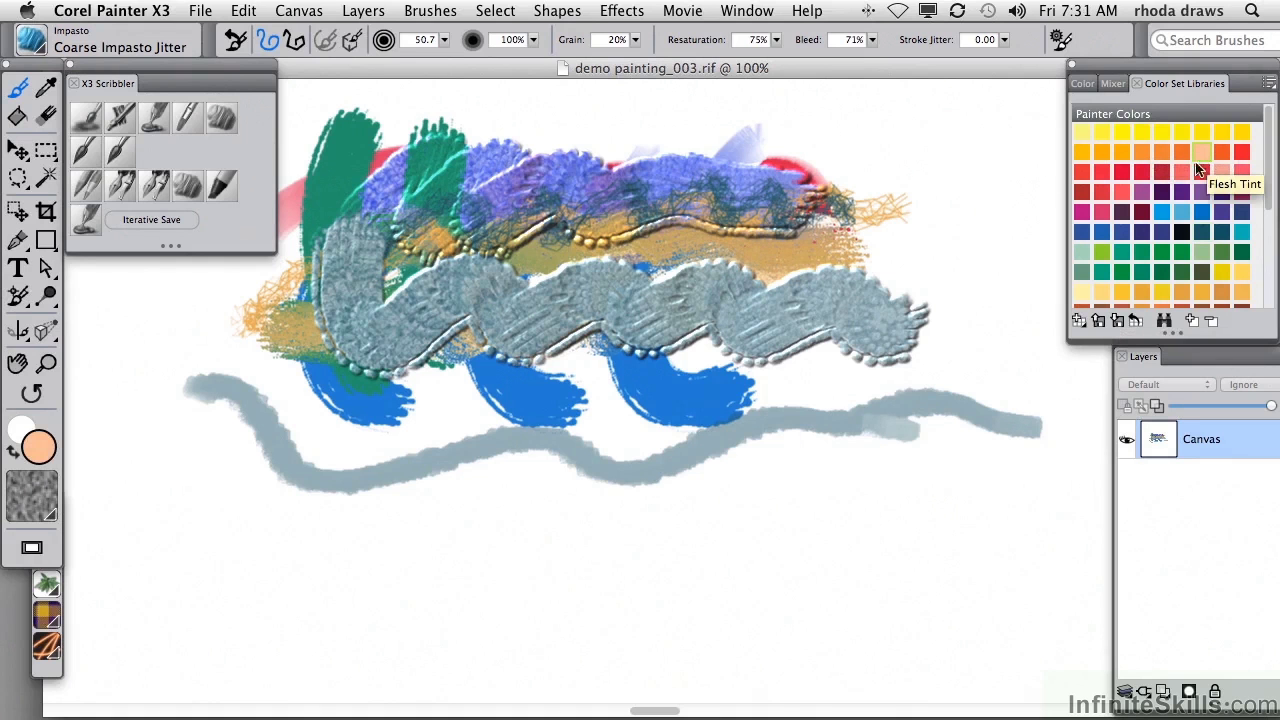
{"action": "left_click", "coordinate": [299, 11]}
{"action": "left_click", "coordinate": [321, 203]}
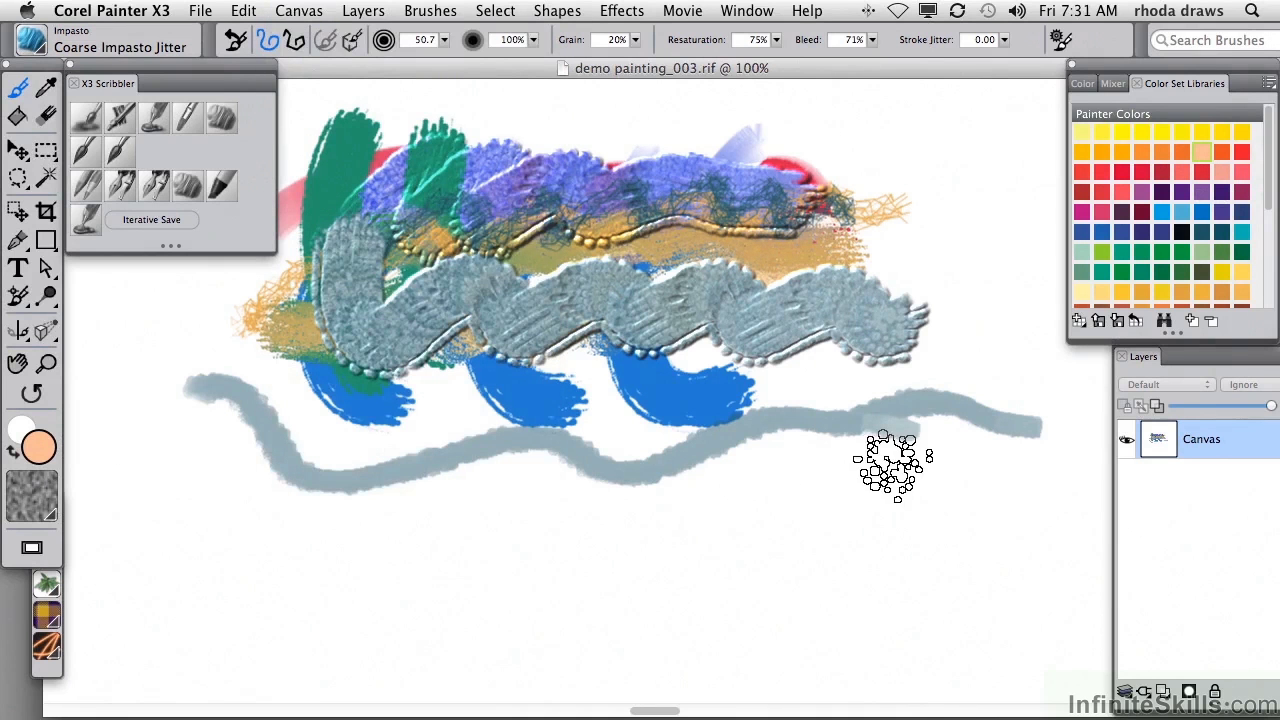
{"action": "key", "text": "super+a"}
{"action": "key", "text": "BackSpace"}
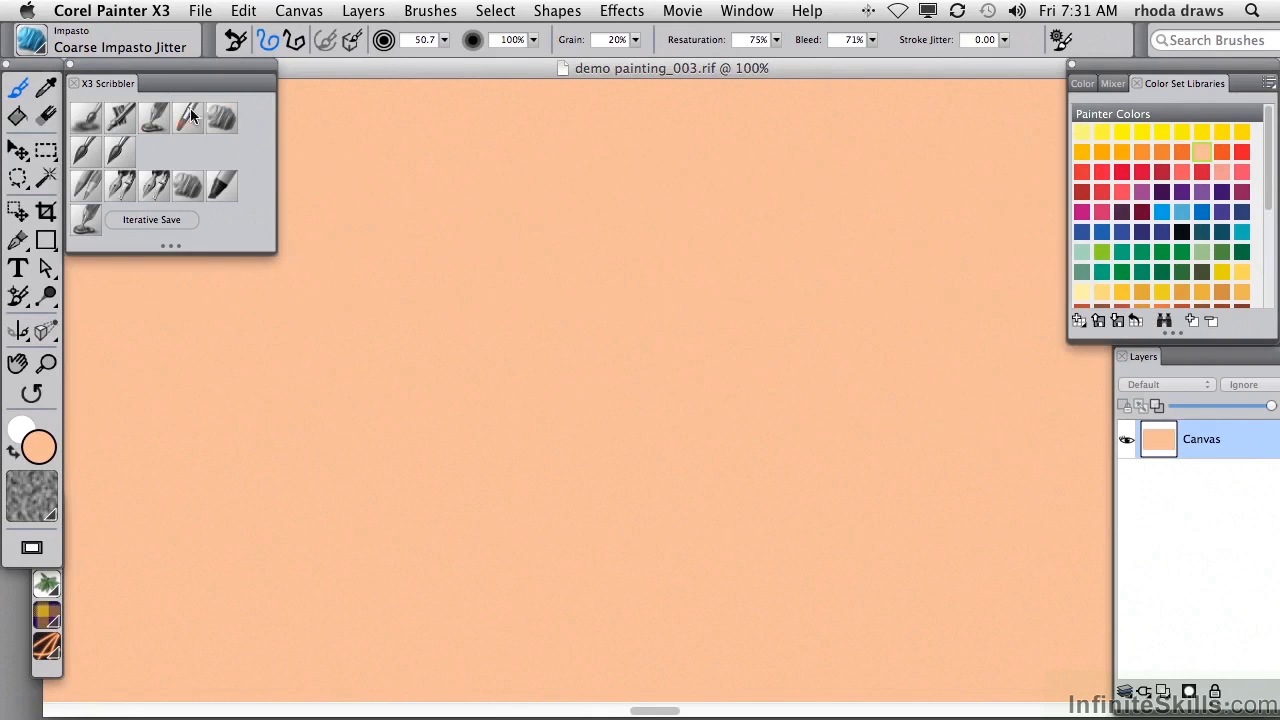
Paint a Quinacridone Magenta impasto zigzag and erase slanted strips through it
{"action": "left_click", "coordinate": [1102, 212]}
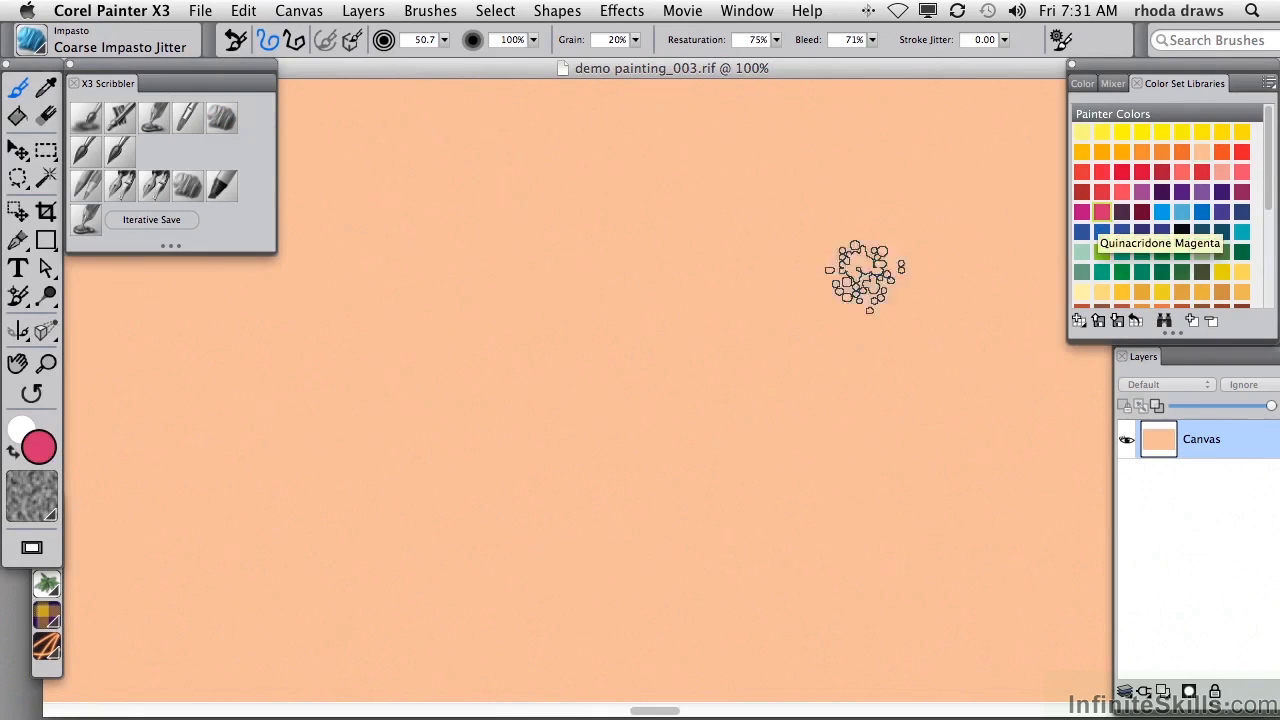
{"action": "mouse_move", "coordinate": [278, 405]}
{"action": "left_mouse_down"}
{"action": "mouse_move", "coordinate": [547, 328]}
{"action": "mouse_move", "coordinate": [945, 358]}
{"action": "left_mouse_up"}
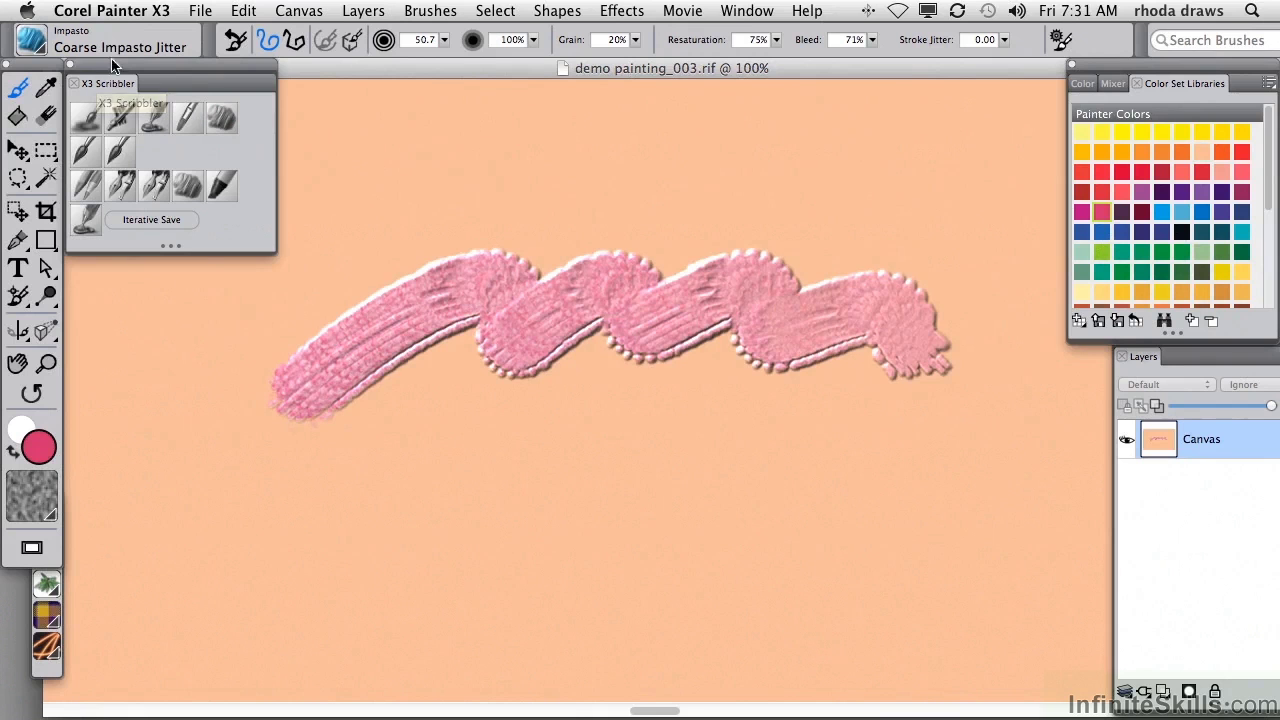
{"action": "left_click", "coordinate": [47, 116]}
{"action": "mouse_move", "coordinate": [418, 262]}
{"action": "left_mouse_down"}
{"action": "mouse_move", "coordinate": [424, 345]}
{"action": "mouse_move", "coordinate": [419, 248]}
{"action": "mouse_move", "coordinate": [476, 240]}
{"action": "mouse_move", "coordinate": [480, 356]}
{"action": "left_mouse_up"}
{"action": "mouse_move", "coordinate": [566, 250]}
{"action": "left_mouse_down"}
{"action": "mouse_move", "coordinate": [559, 377]}
{"action": "mouse_move", "coordinate": [628, 252]}
{"action": "mouse_move", "coordinate": [655, 395]}
{"action": "left_mouse_up"}
{"action": "left_click_drag", "start_coordinate": [746, 241], "coordinate": [712, 346]}
{"action": "mouse_move", "coordinate": [796, 248]}
{"action": "left_mouse_down"}
{"action": "mouse_move", "coordinate": [772, 370]}
{"action": "mouse_move", "coordinate": [880, 268]}
{"action": "mouse_move", "coordinate": [888, 372]}
{"action": "left_mouse_up"}
{"action": "left_click_drag", "start_coordinate": [380, 285], "coordinate": [372, 380]}
{"action": "left_click_drag", "start_coordinate": [356, 320], "coordinate": [340, 405]}
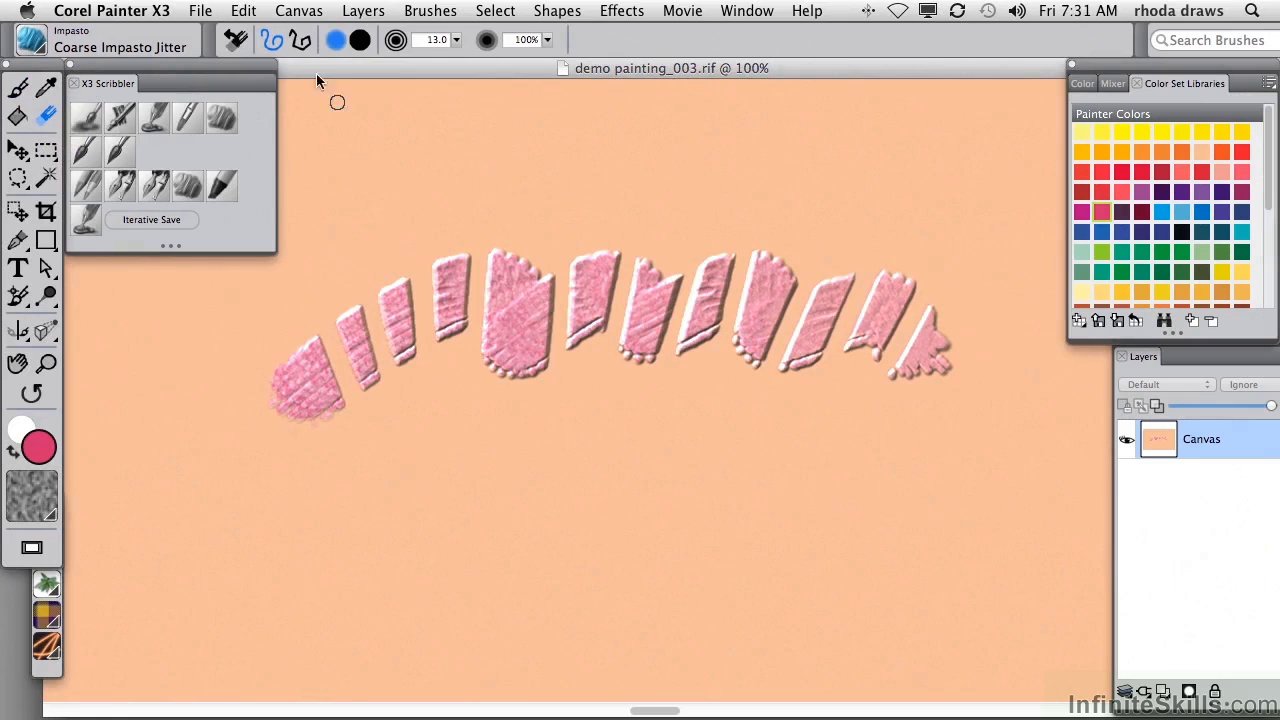
{"action": "left_click", "coordinate": [299, 11]}
Show rulers and dismiss Ruler Options with units left at Inches
{"action": "mouse_move", "coordinate": [362, 244]}
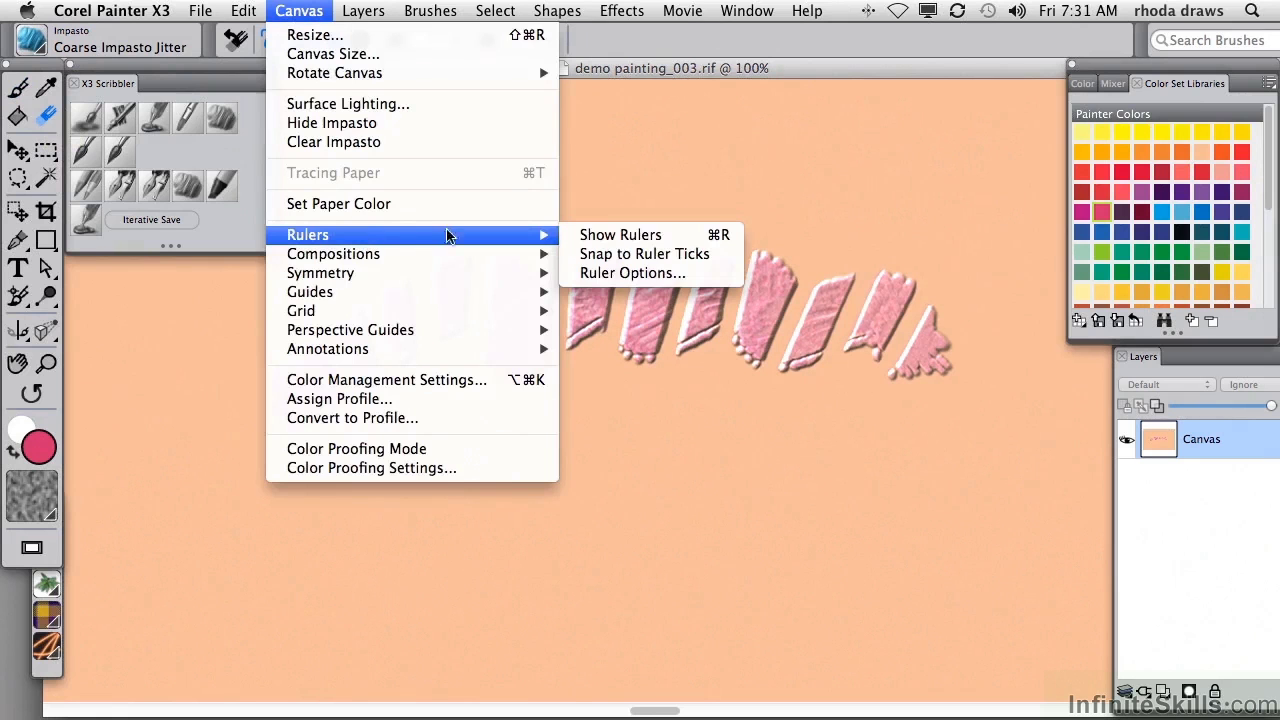
{"action": "left_click", "coordinate": [607, 236]}
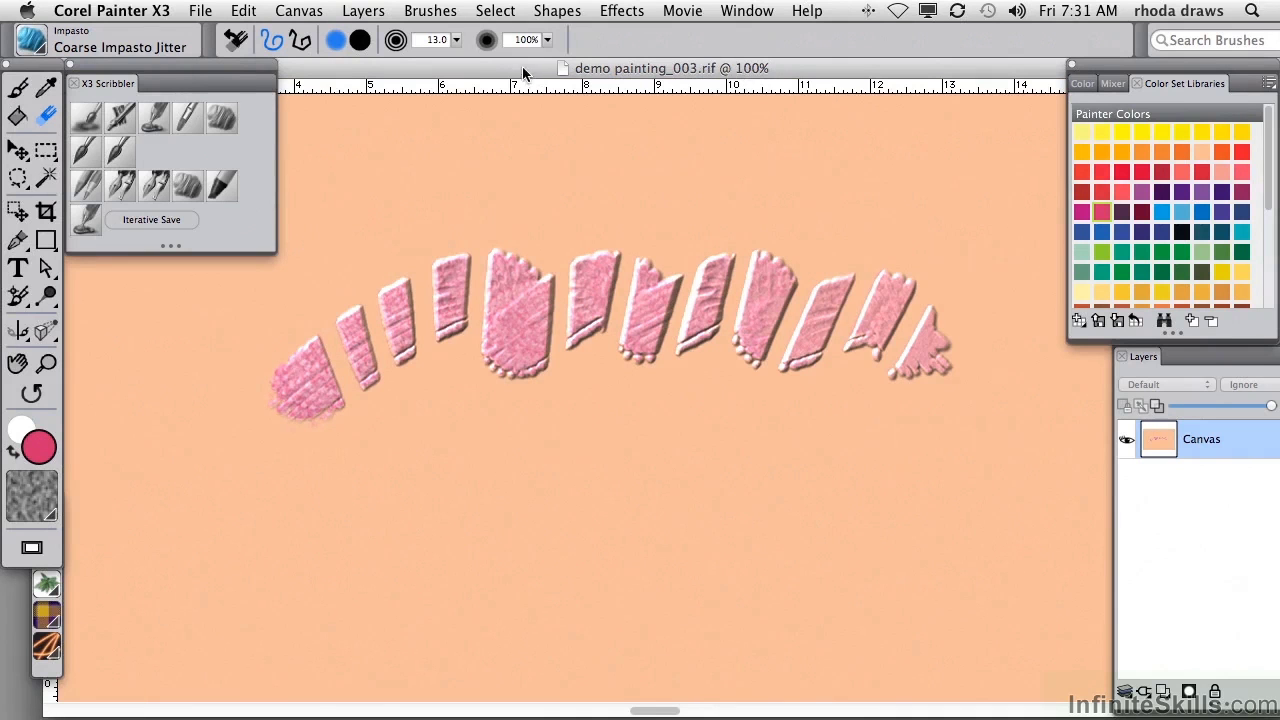
{"action": "left_click", "coordinate": [295, 17]}
{"action": "mouse_move", "coordinate": [345, 238]}
{"action": "left_click", "coordinate": [630, 273]}
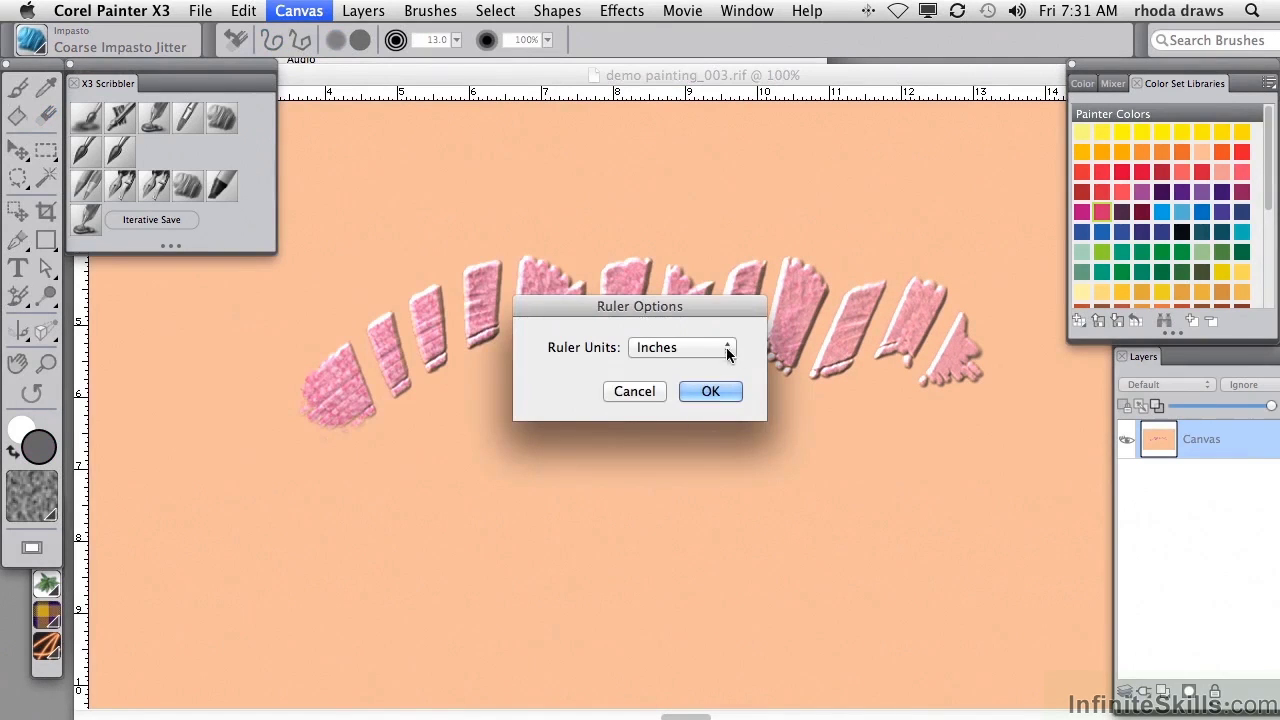
{"action": "left_click", "coordinate": [726, 349]}
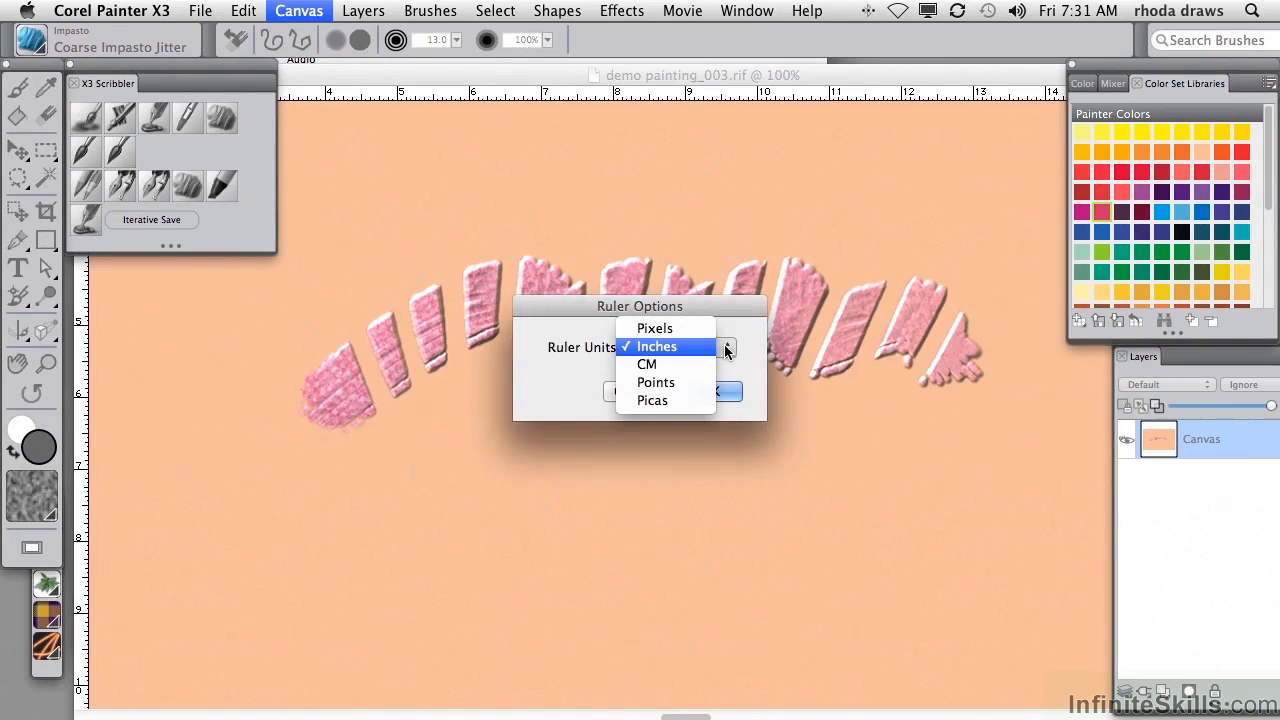
{"action": "left_click", "coordinate": [715, 255]}
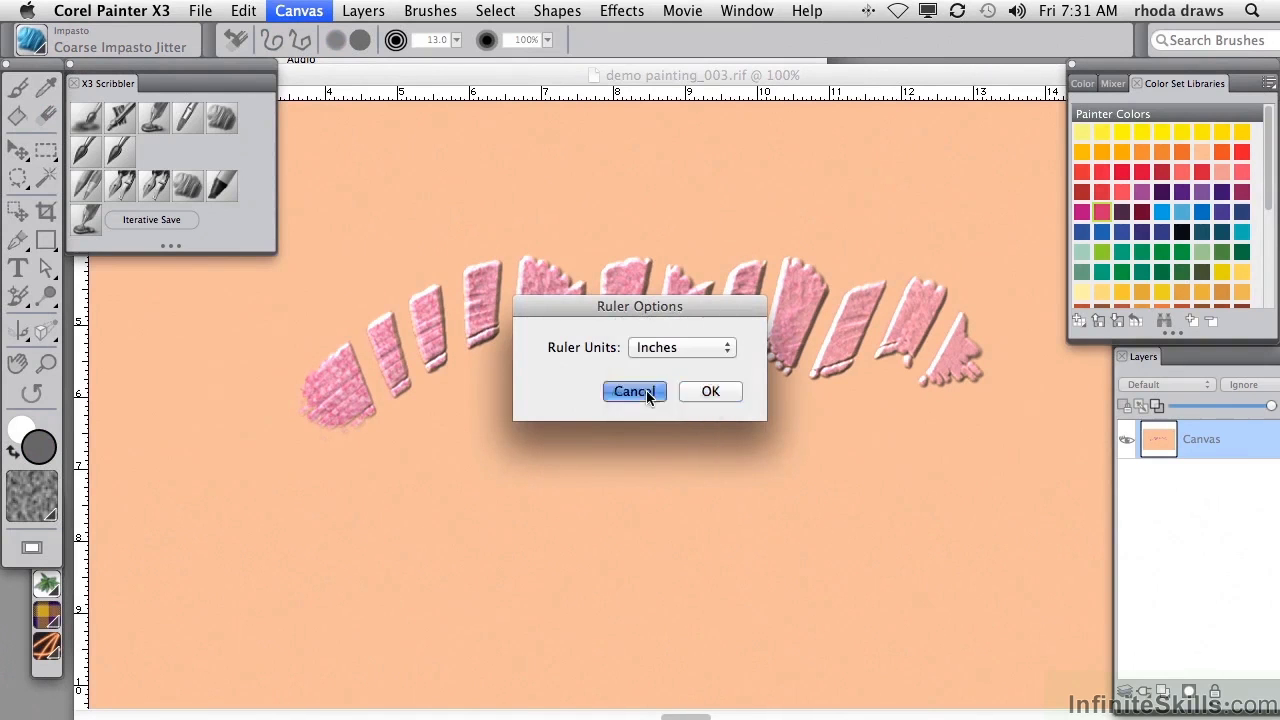
{"action": "left_click", "coordinate": [646, 394]}
{"action": "left_click", "coordinate": [311, 15]}
{"action": "mouse_move", "coordinate": [355, 260]}
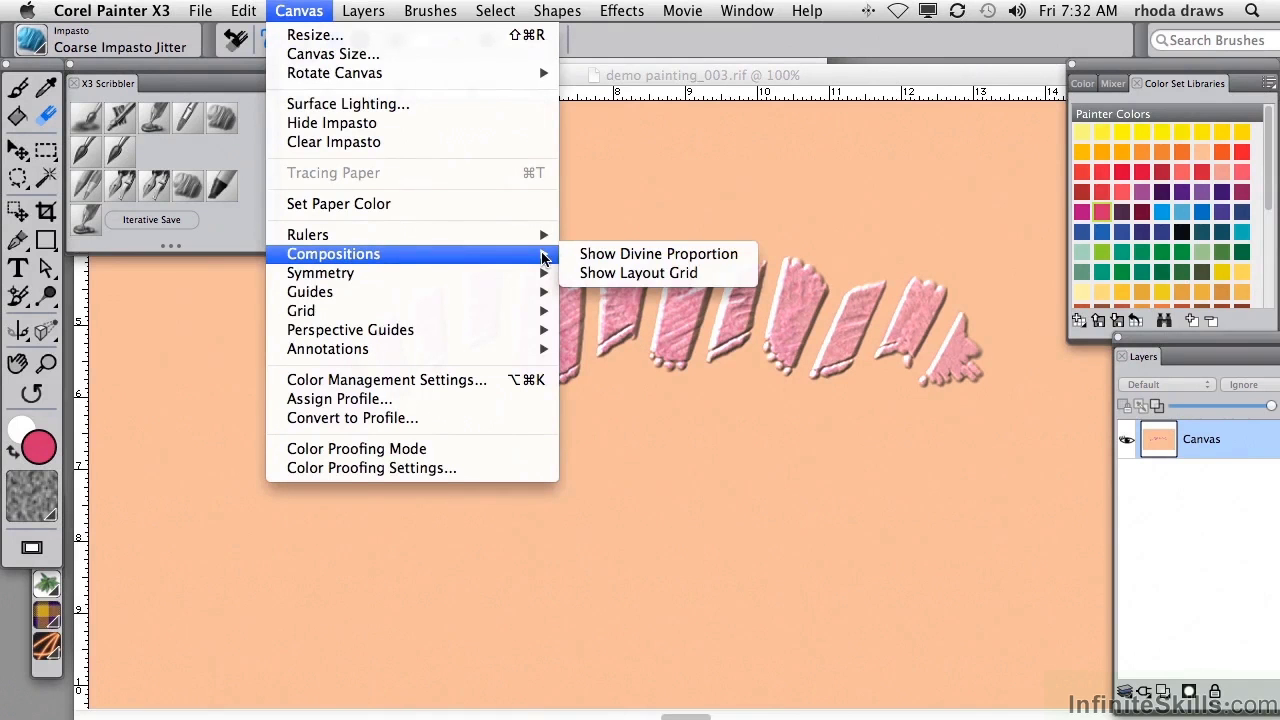
Show the Divine Proportion overlay and open its settings panel
{"action": "left_click", "coordinate": [603, 255]}
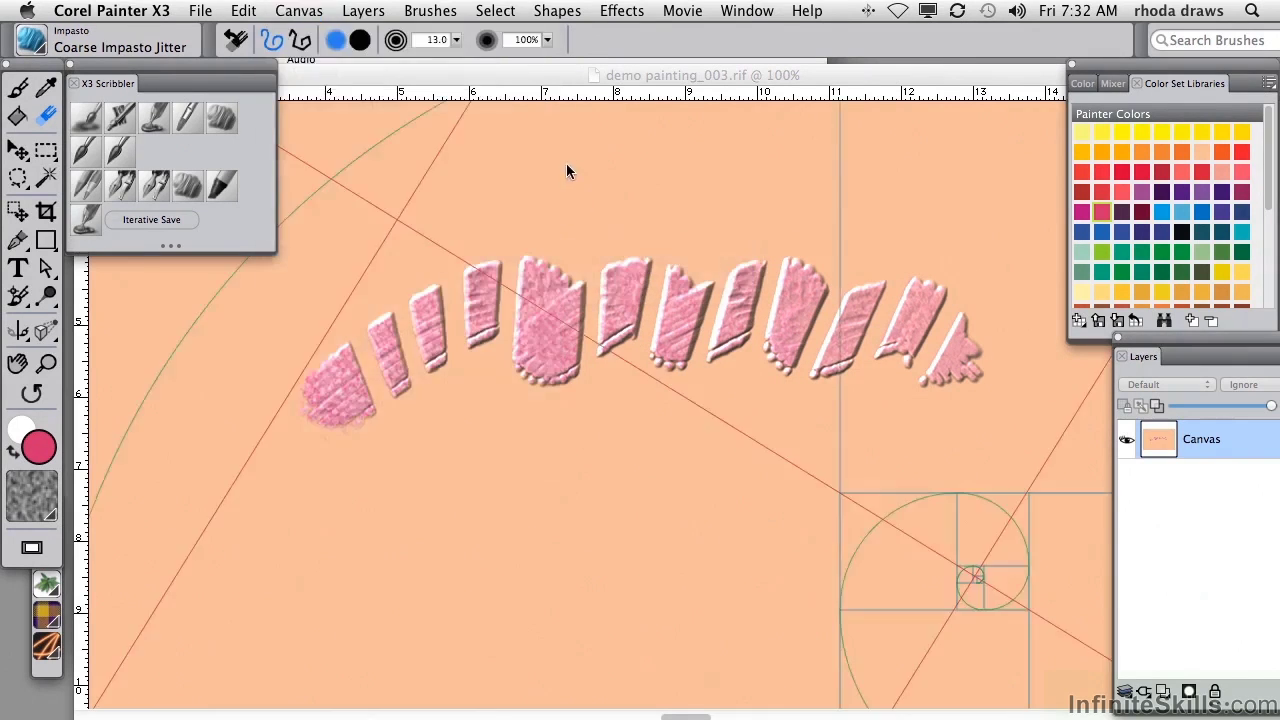
{"action": "left_click", "coordinate": [746, 11]}
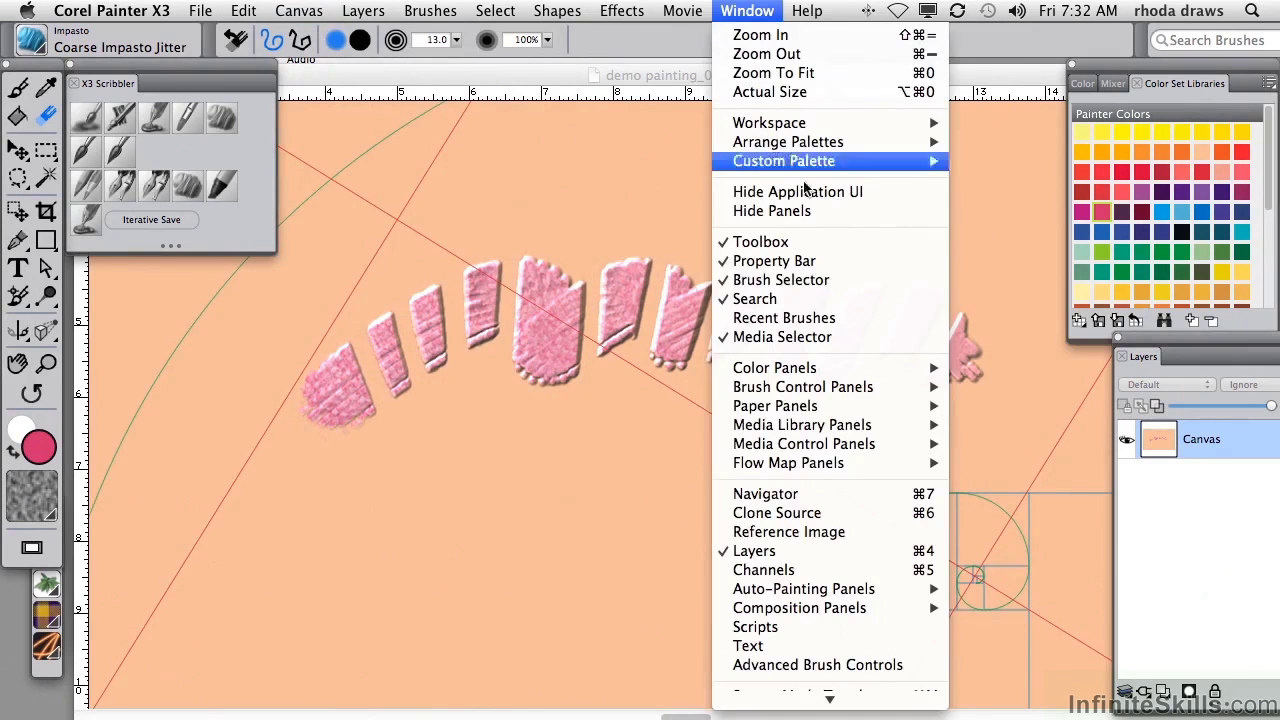
{"action": "mouse_move", "coordinate": [811, 610]}
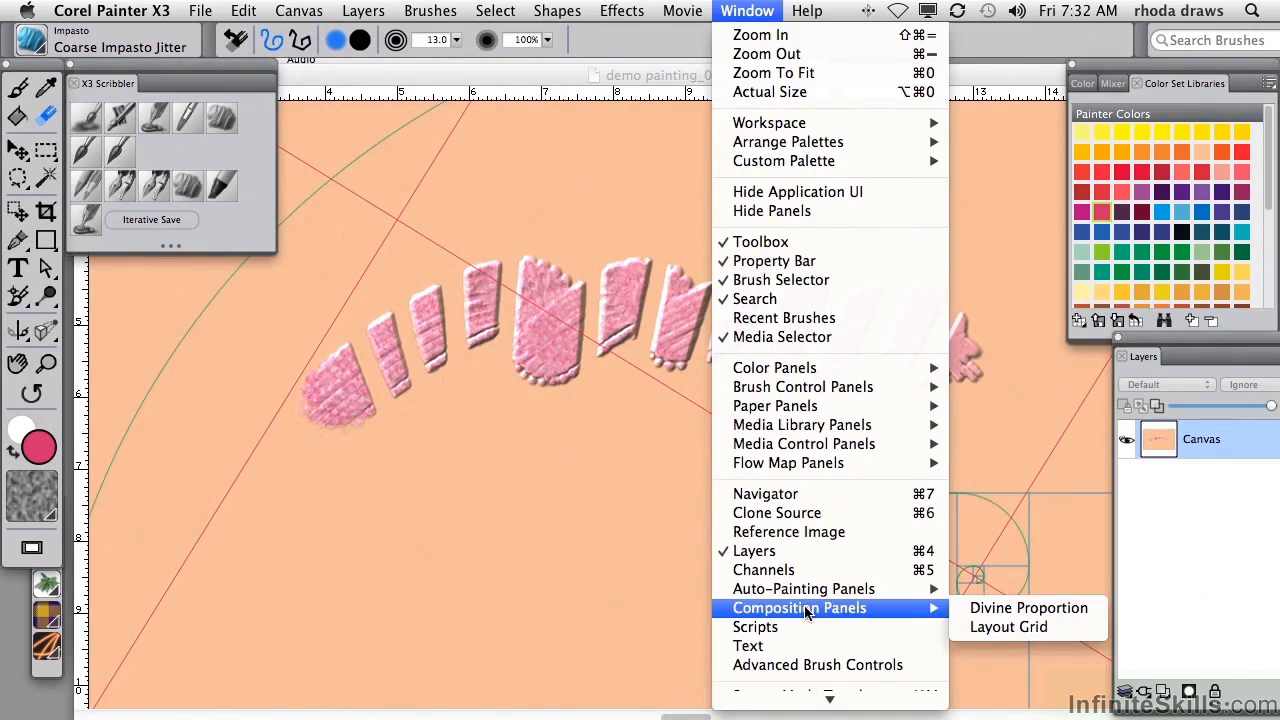
{"action": "left_click", "coordinate": [987, 610]}
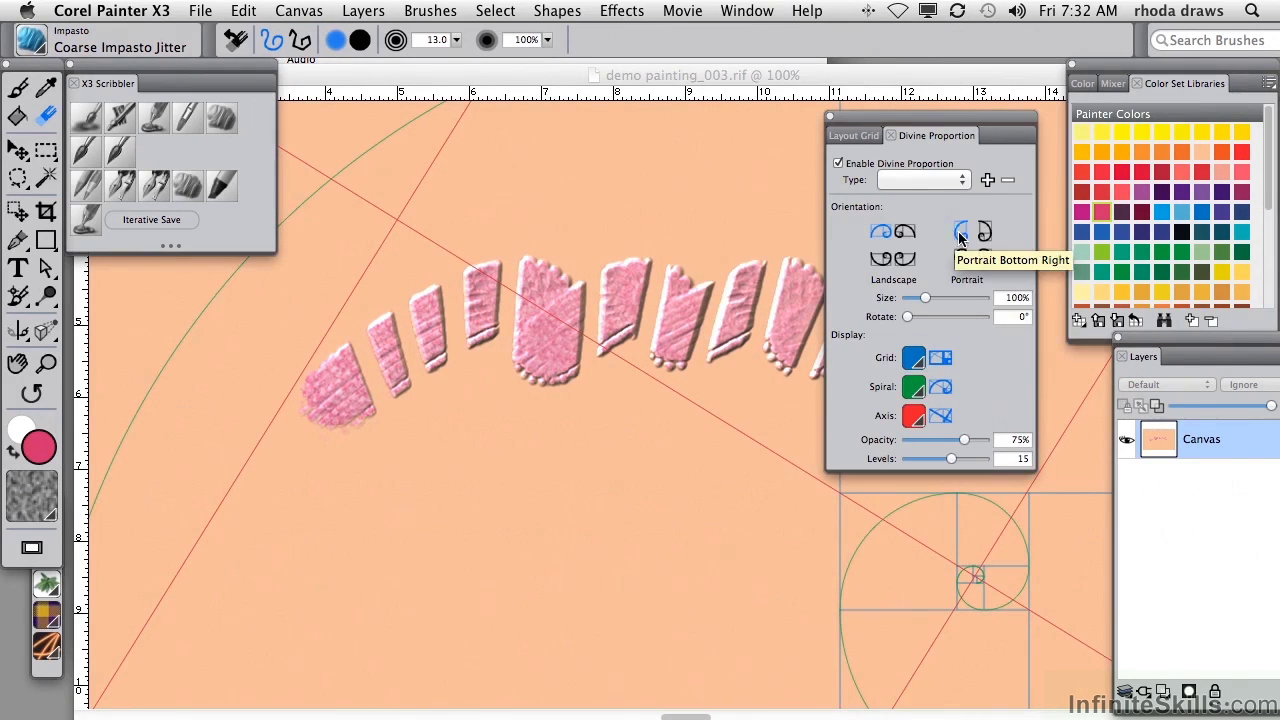
Set the Divine Proportion overlay to landscape bottom-left orientation at 56% size
{"action": "left_click", "coordinate": [960, 234]}
{"action": "left_click", "coordinate": [880, 232]}
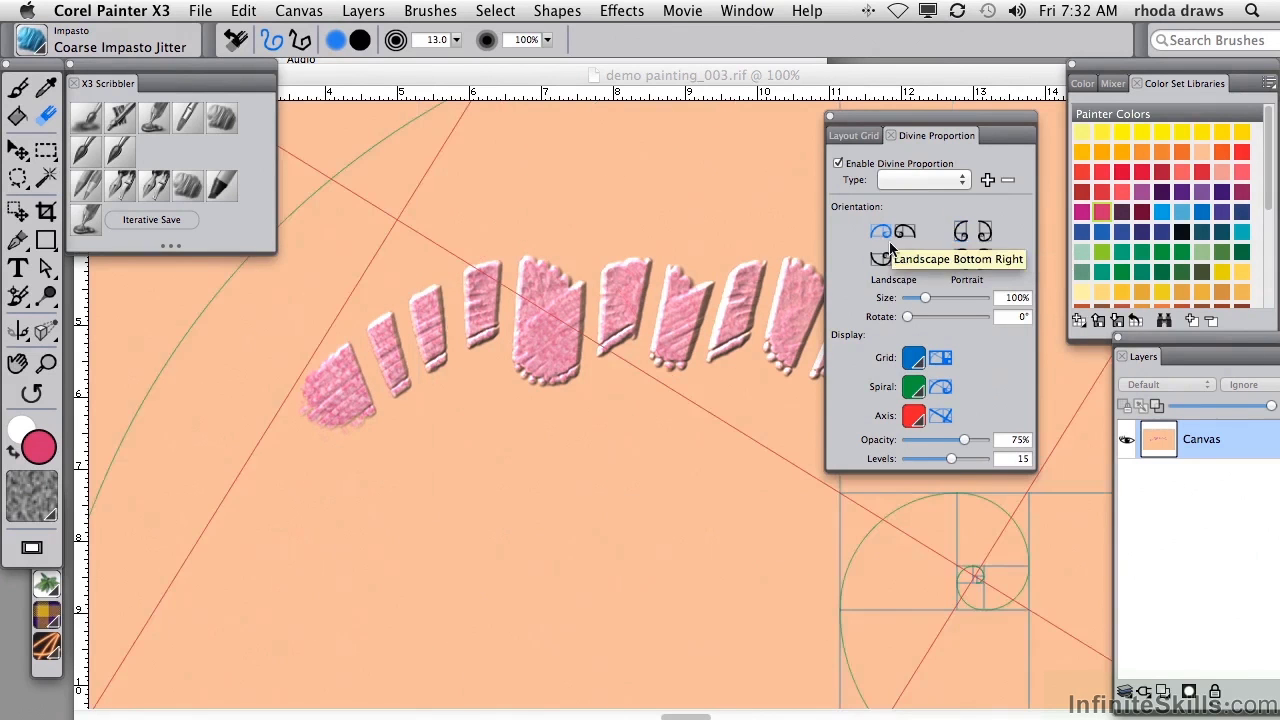
{"action": "left_click", "coordinate": [880, 258]}
{"action": "left_click_drag", "start_coordinate": [922, 298], "coordinate": [916, 298]}
{"action": "left_click_drag", "start_coordinate": [893, 120], "coordinate": [1021, 257]}
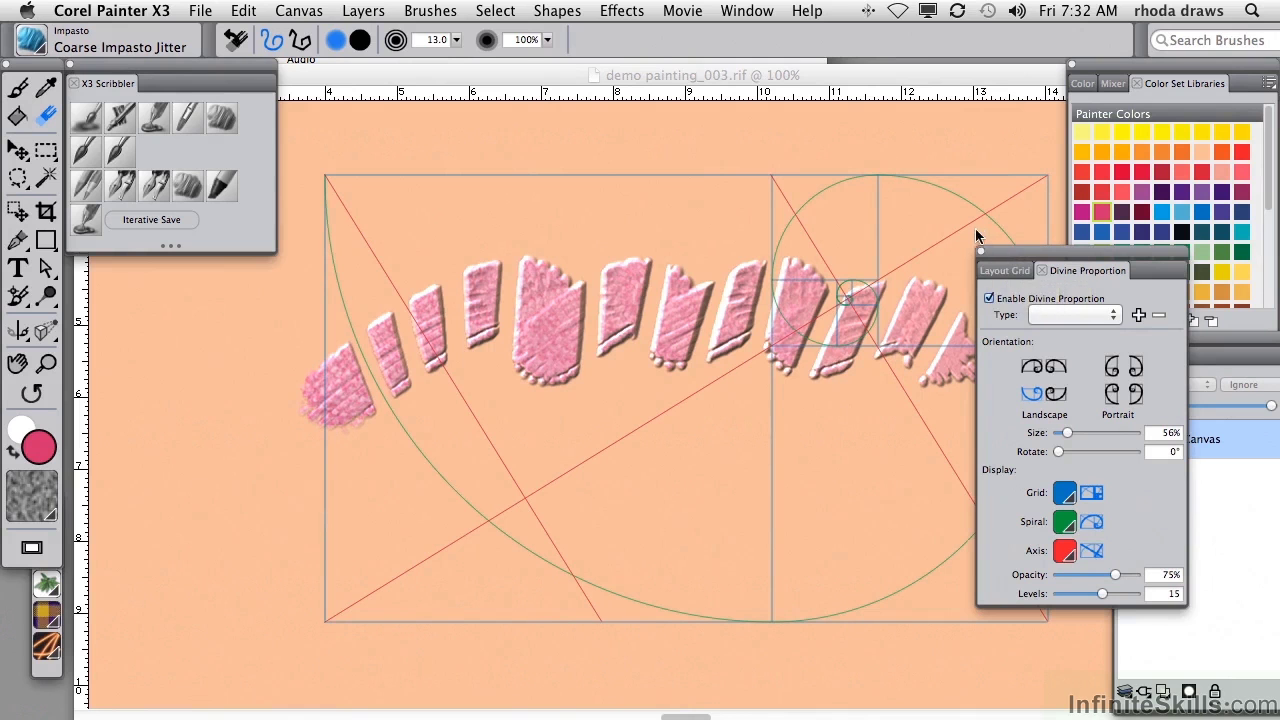
Show the layout grid with 25 divisions in both directions
{"action": "left_click", "coordinate": [299, 11]}
{"action": "mouse_move", "coordinate": [400, 254]}
{"action": "left_click", "coordinate": [640, 272]}
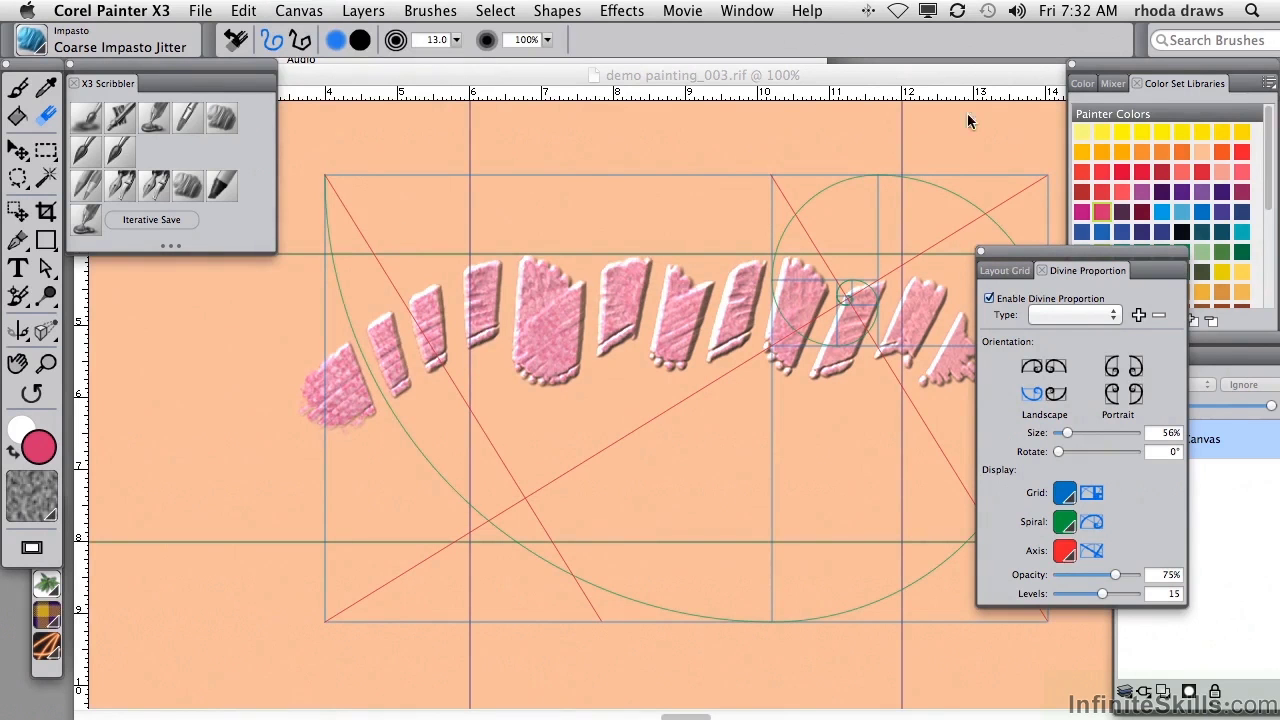
{"action": "left_click", "coordinate": [1008, 271]}
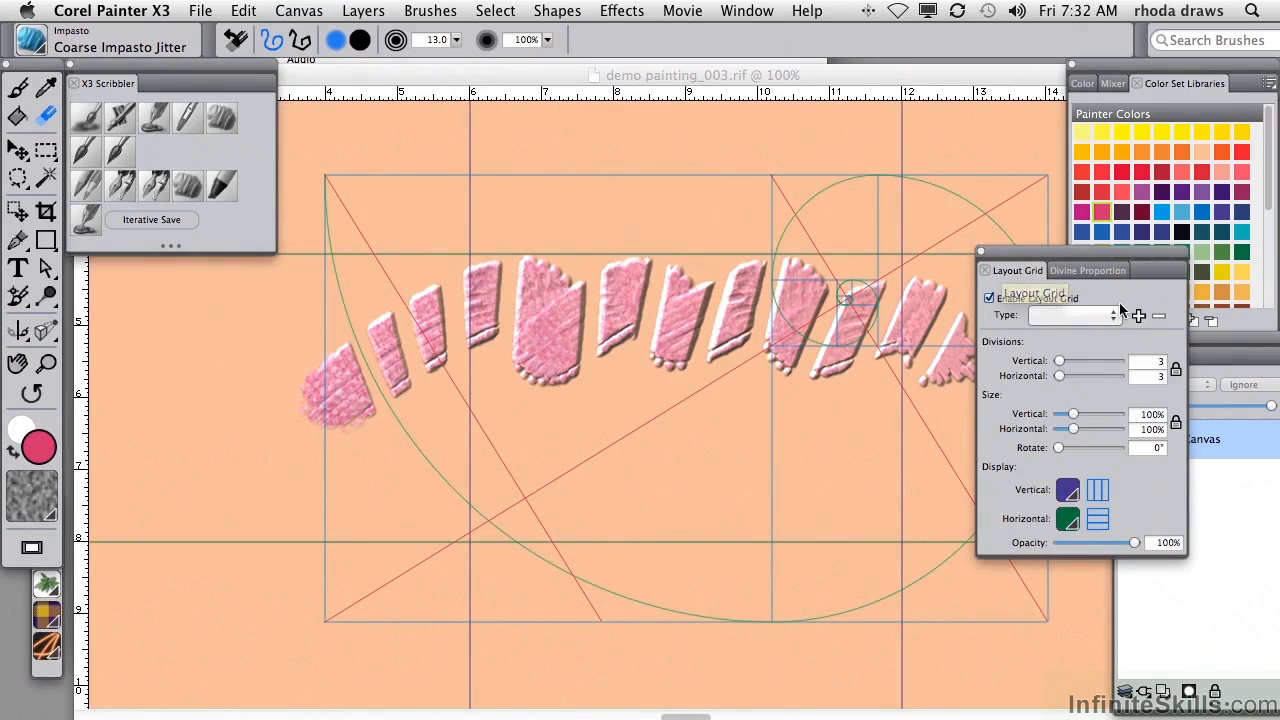
{"action": "left_click_drag", "start_coordinate": [1060, 360], "coordinate": [1073, 360]}
{"action": "left_click", "coordinate": [1176, 369]}
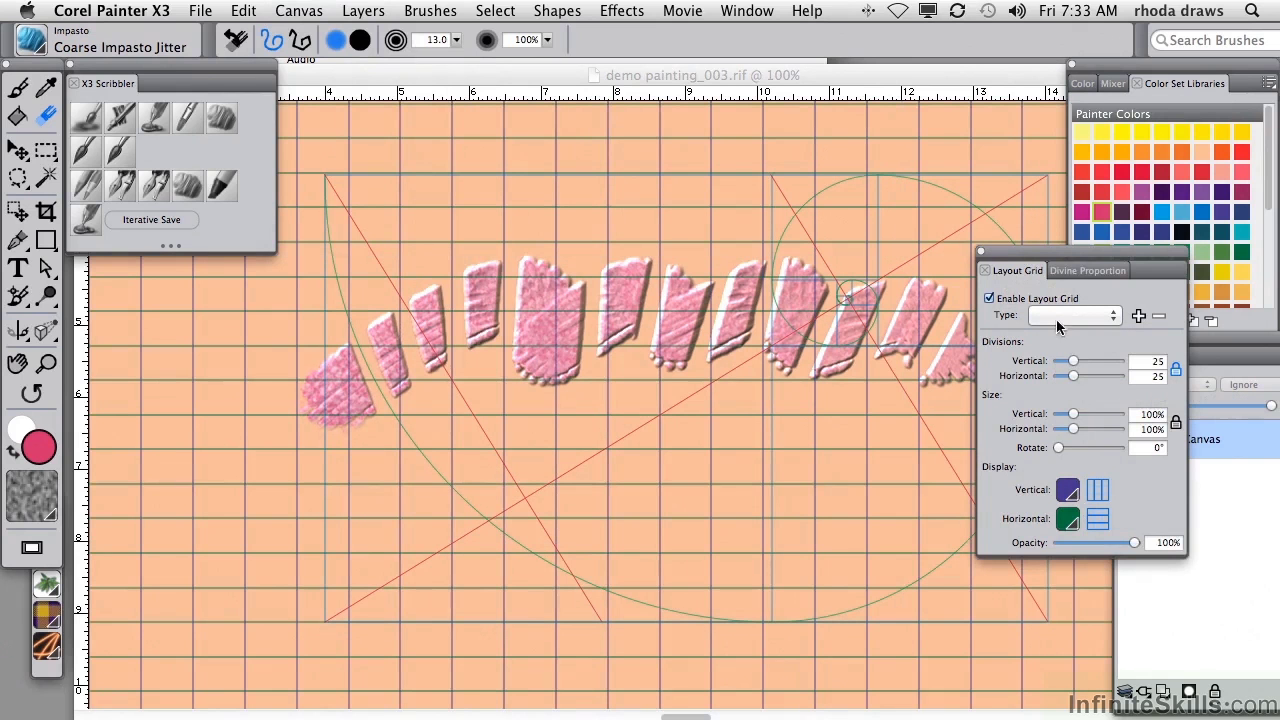
Uncheck Enable Divine Proportion and close the composition settings panel
{"action": "left_click", "coordinate": [1085, 270]}
{"action": "left_click", "coordinate": [989, 298]}
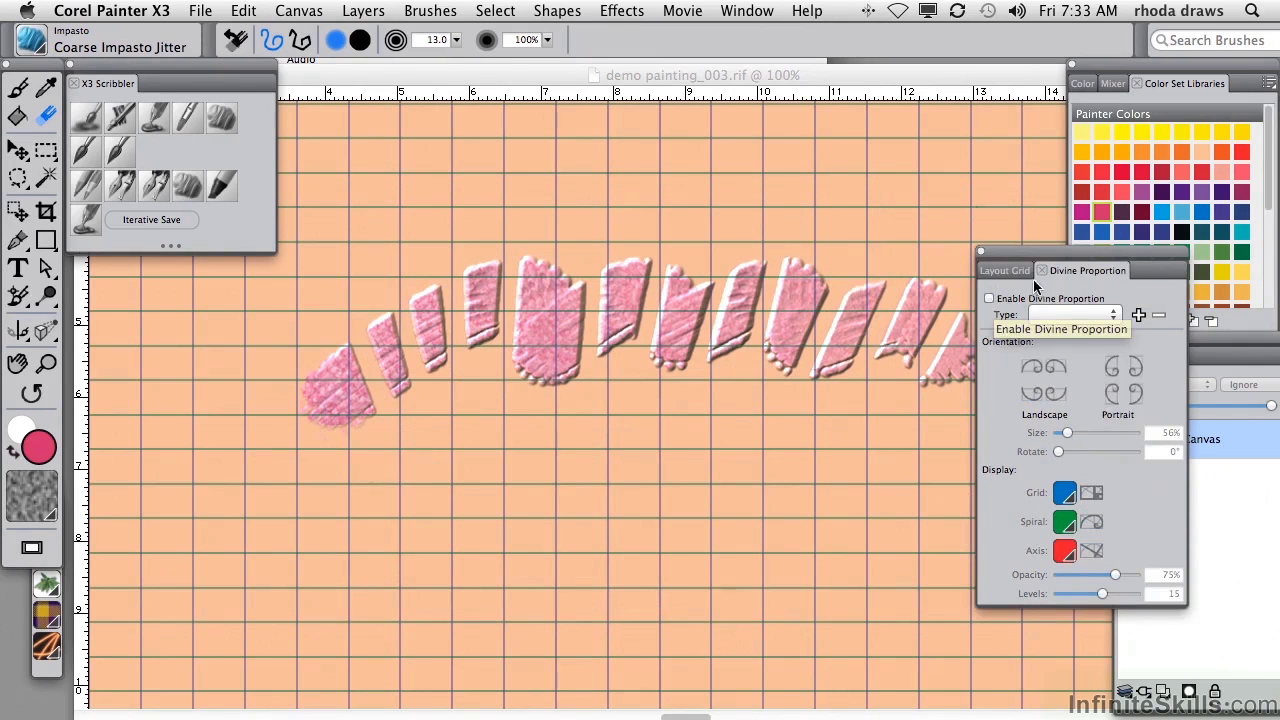
{"action": "left_click", "coordinate": [1010, 271]}
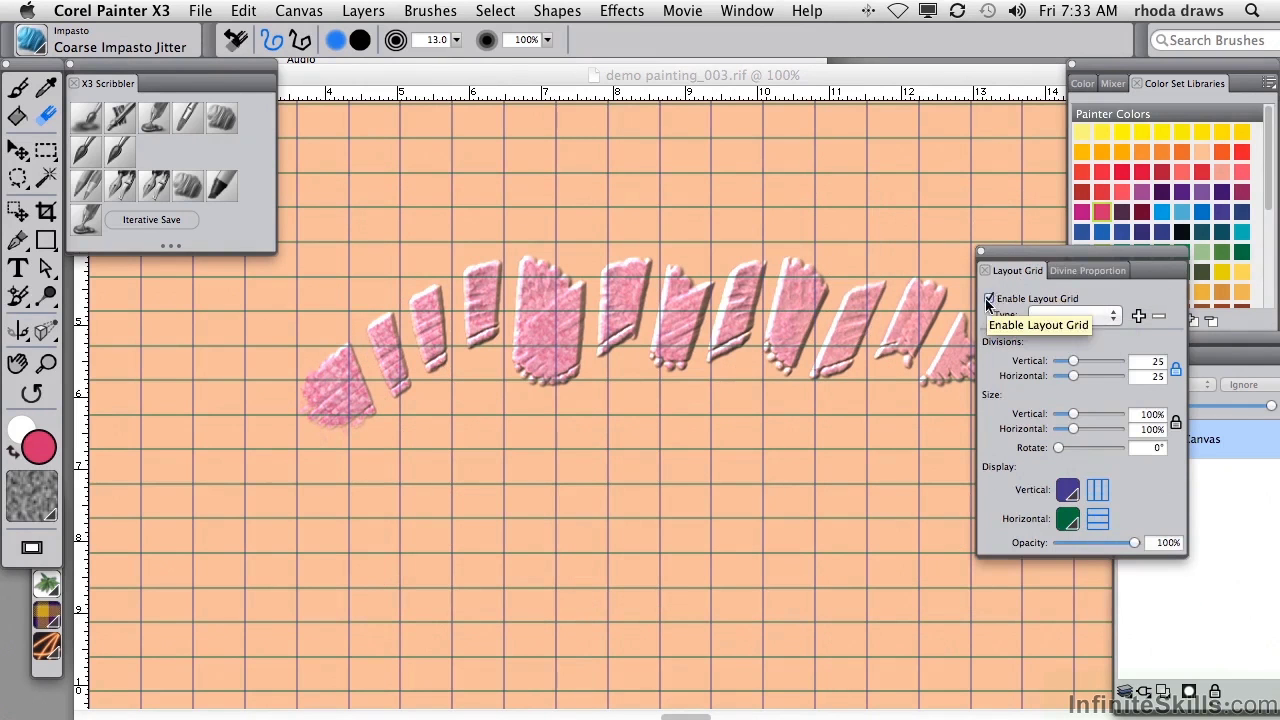
{"action": "left_click", "coordinate": [986, 270]}
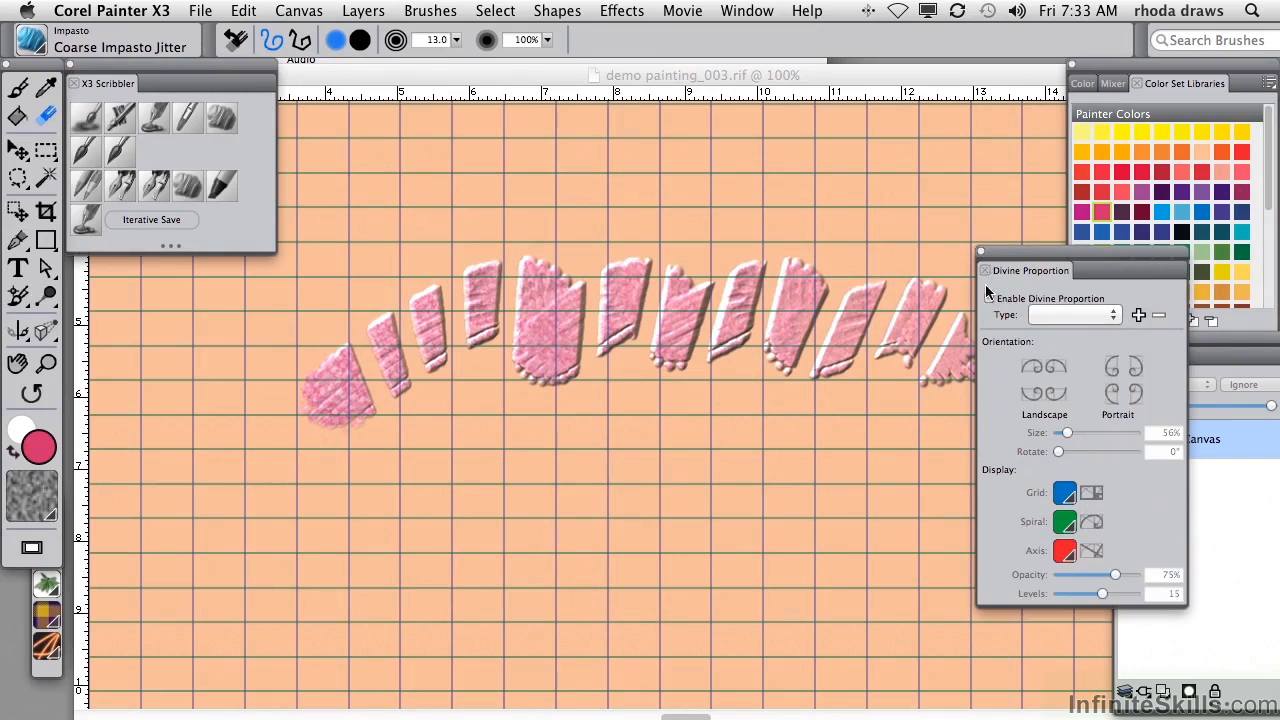
{"action": "left_click", "coordinate": [985, 270]}
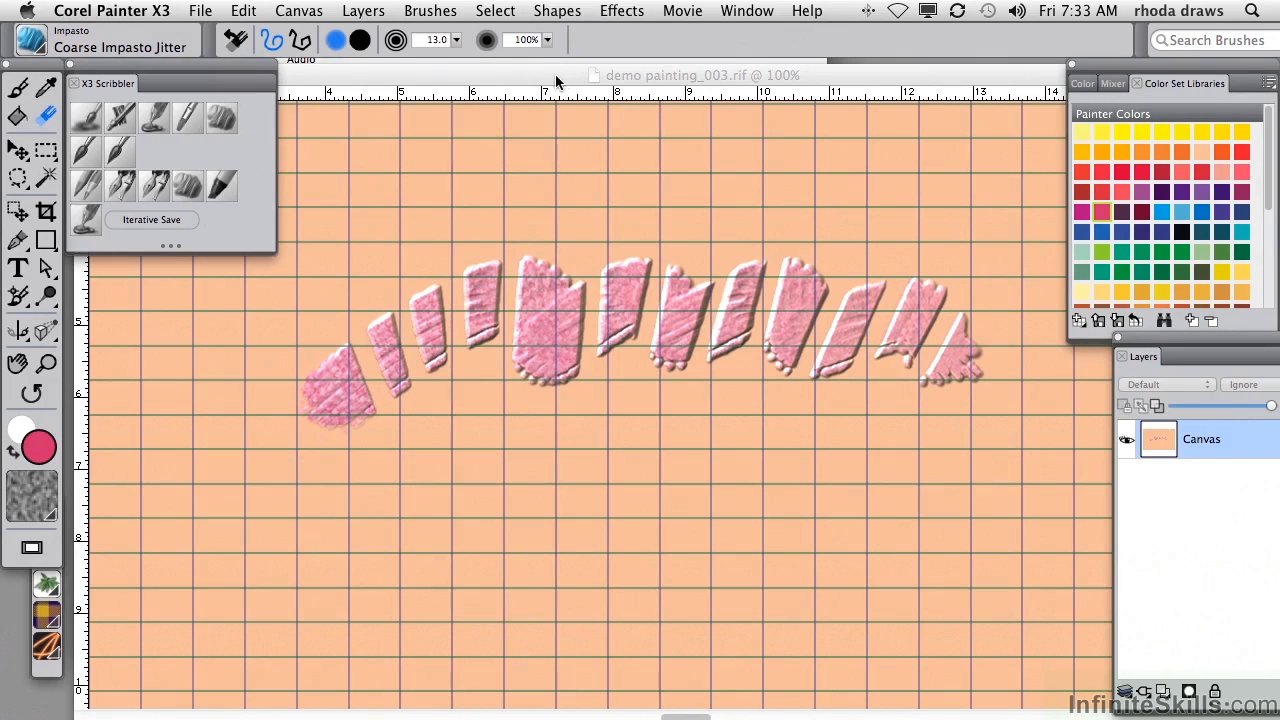
Enable Perspective Guides from the Canvas menu over the gridded peach canvas
{"action": "left_click", "coordinate": [299, 10]}
{"action": "mouse_move", "coordinate": [334, 291]}
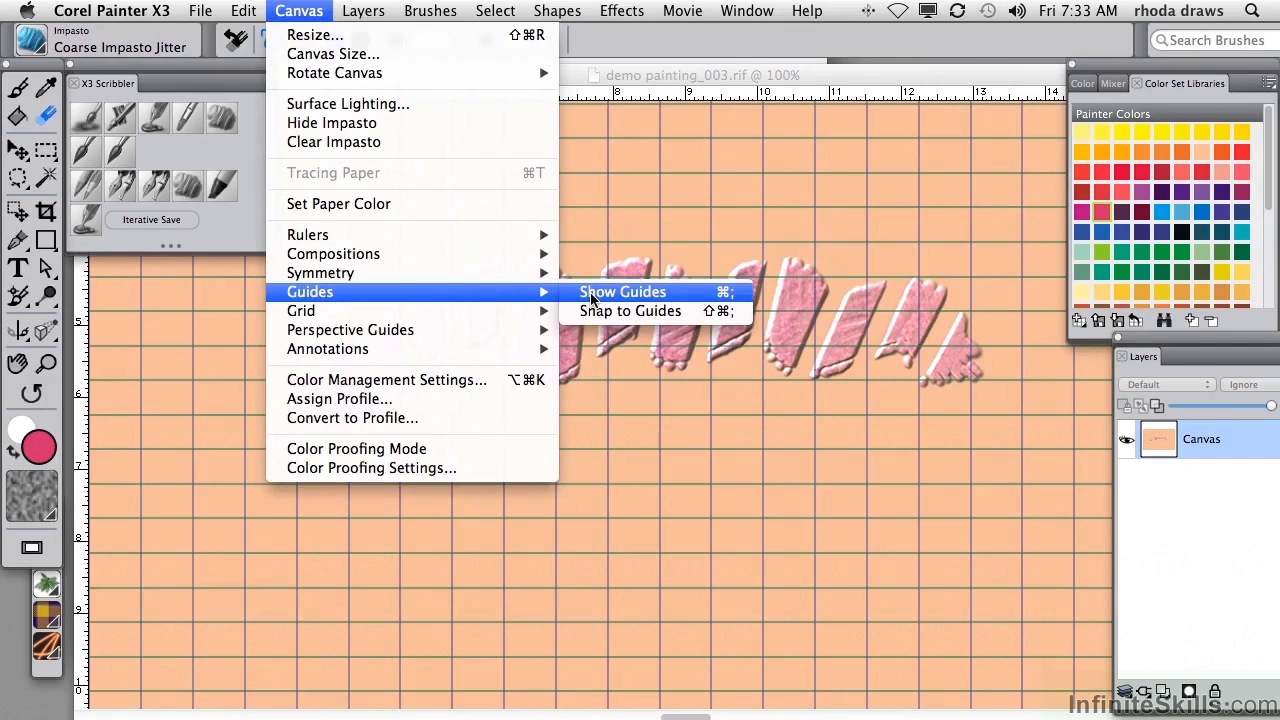
{"action": "mouse_move", "coordinate": [491, 311]}
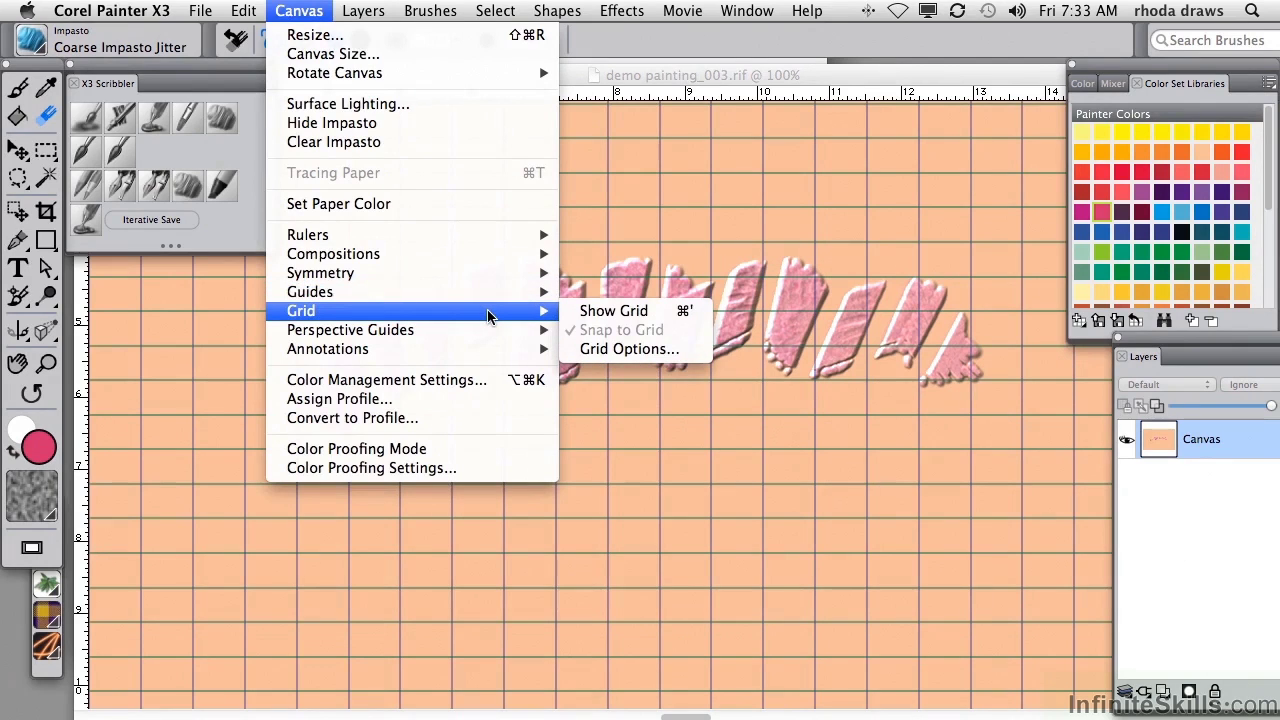
{"action": "mouse_move", "coordinate": [456, 334]}
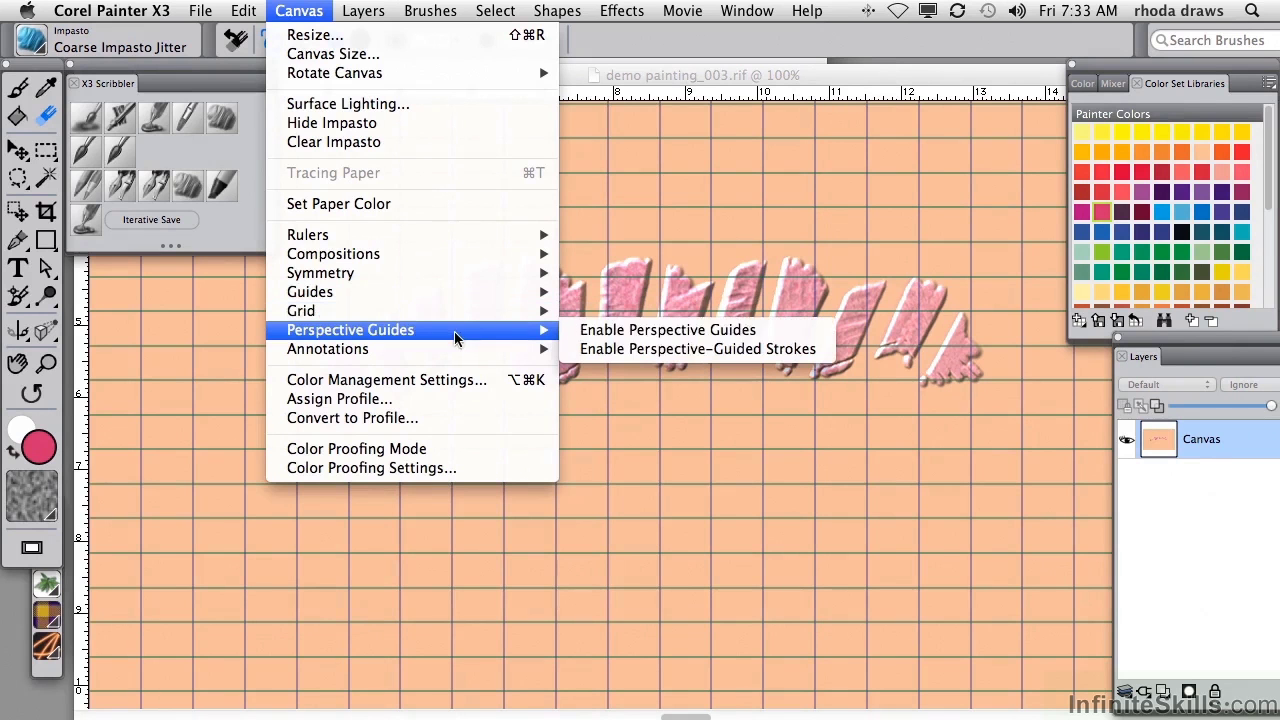
{"action": "left_click", "coordinate": [643, 332]}
Zoom out to 50% and, with the Perspective Guides tool, raise the horizon and drag a vanishing point to tilt it; then look at the annotation options
{"action": "key", "text": "super+minus"}
{"action": "key", "text": "b"}
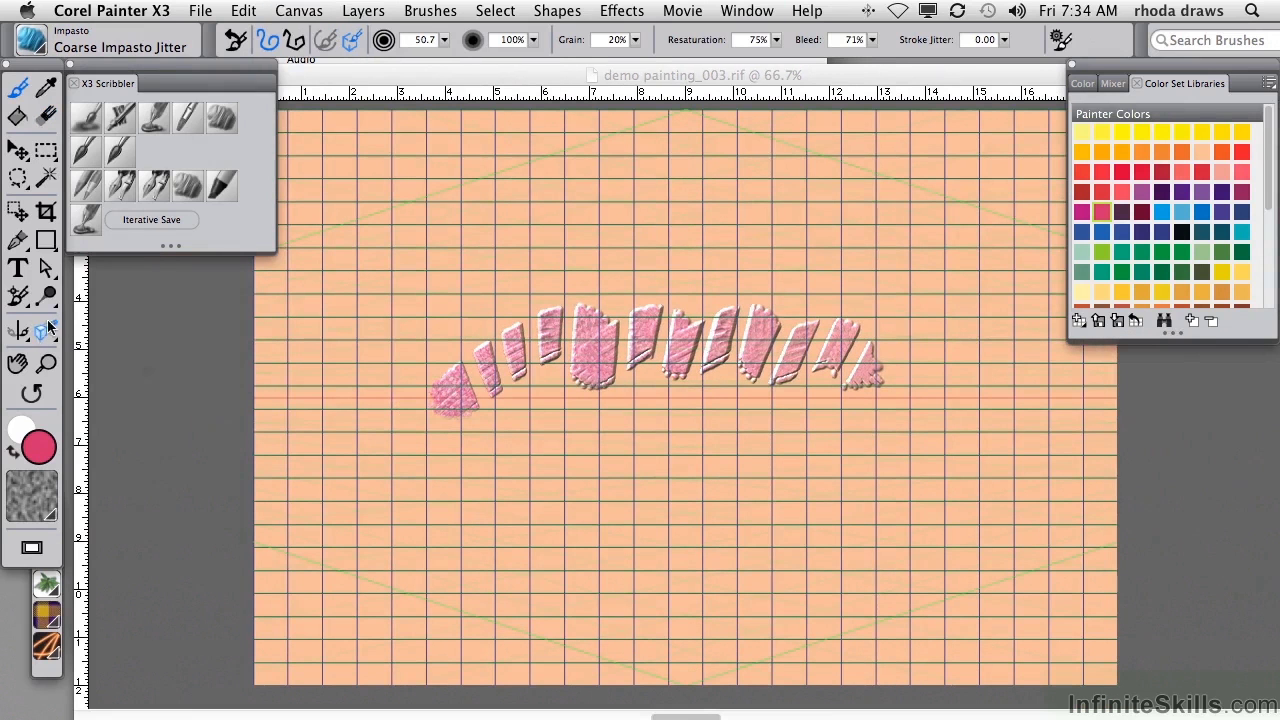
{"action": "left_click", "coordinate": [41, 336]}
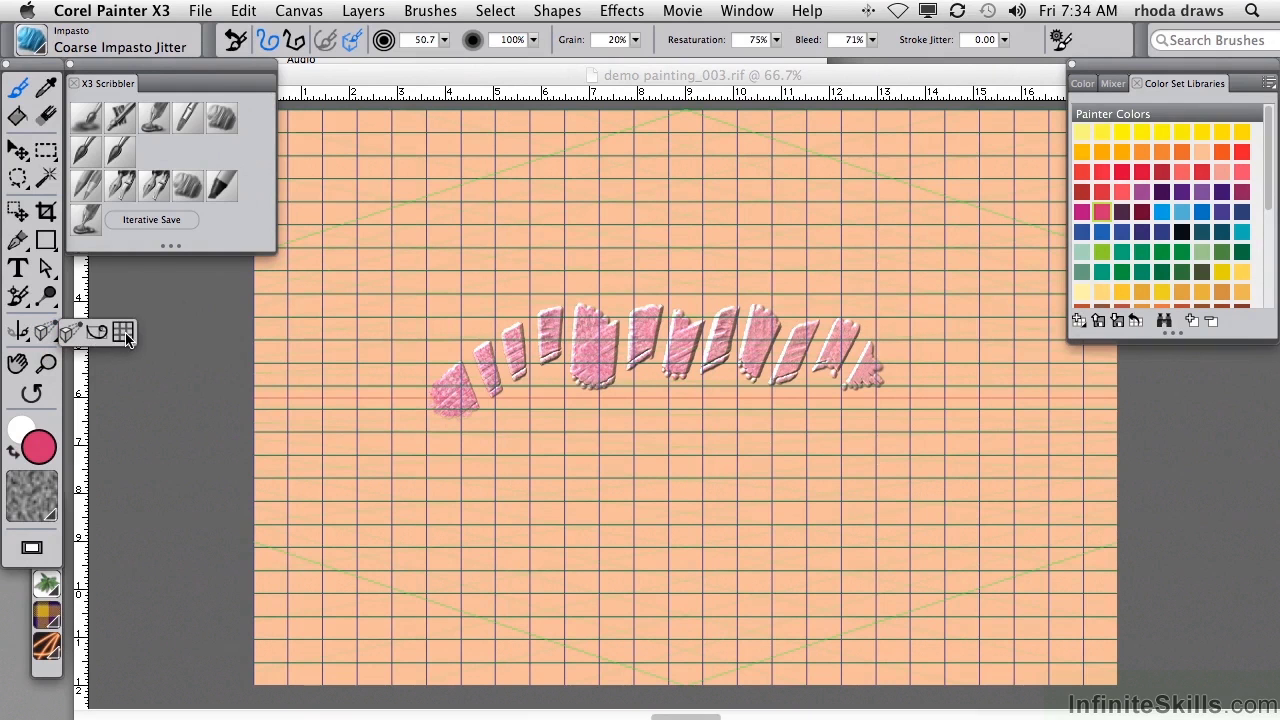
{"action": "left_click", "coordinate": [41, 328]}
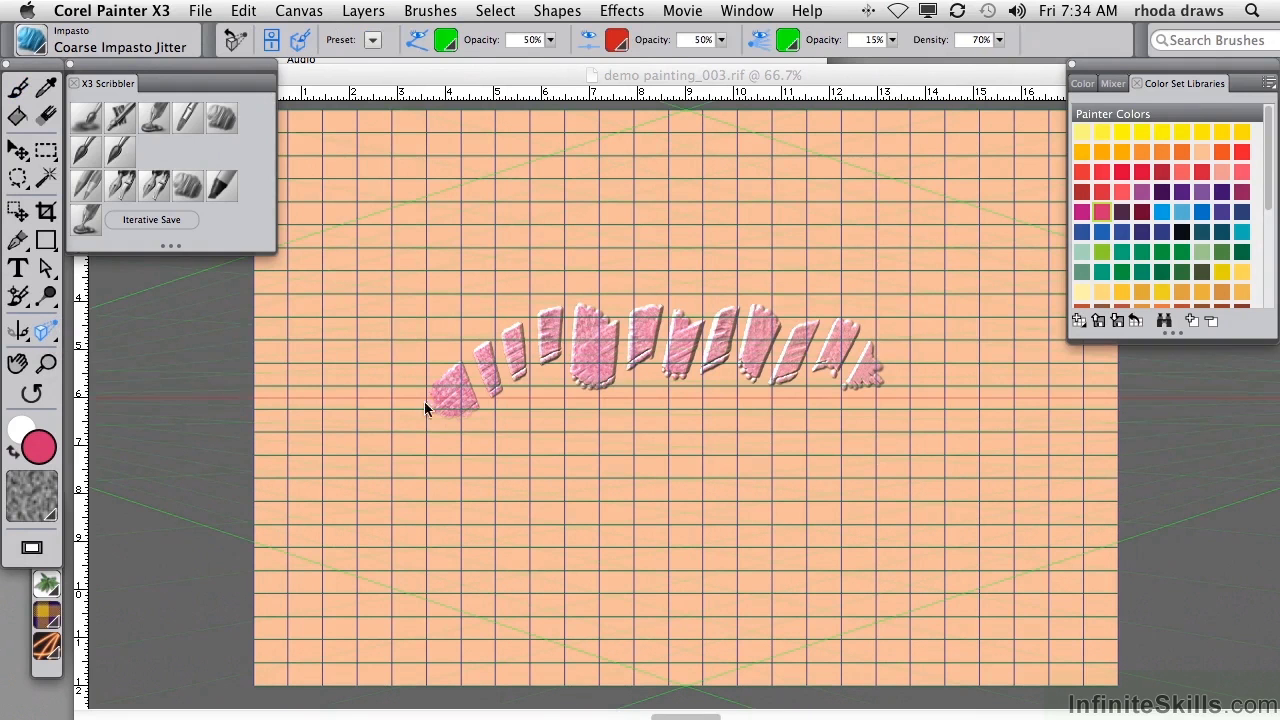
{"action": "key", "text": "super+minus"}
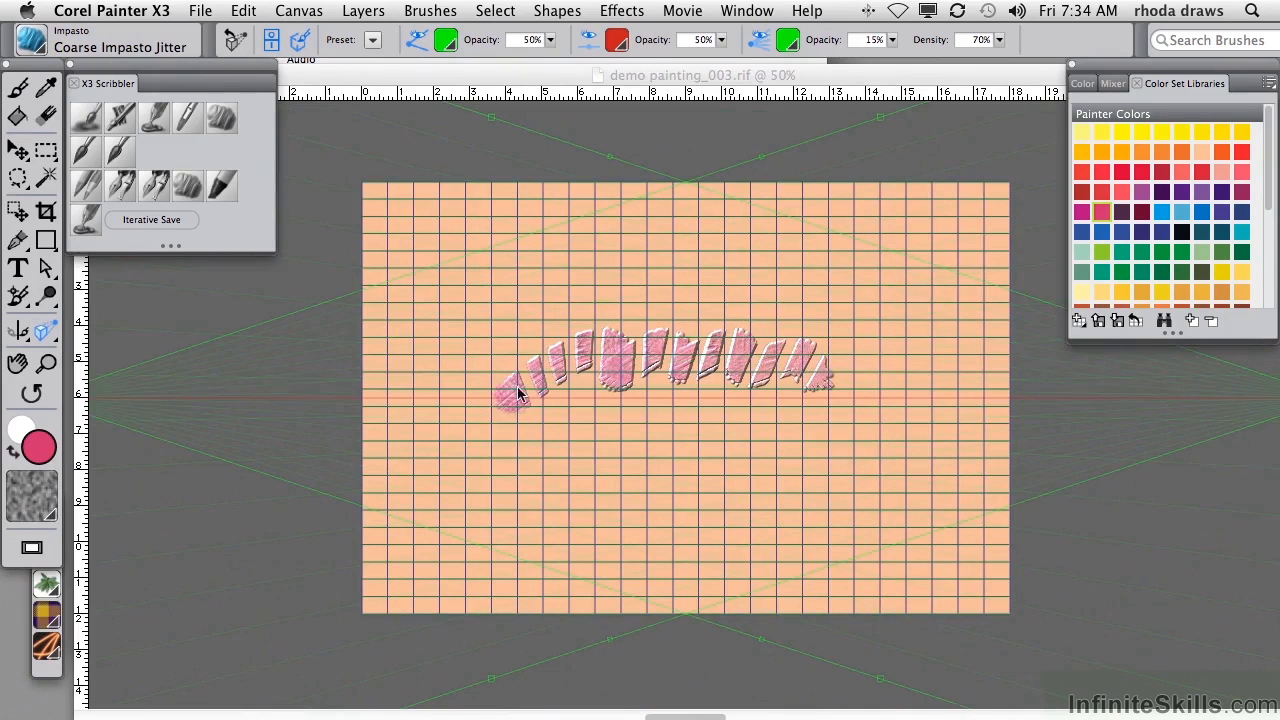
{"action": "left_click_drag", "start_coordinate": [538, 404], "coordinate": [720, 377]}
{"action": "left_click_drag", "start_coordinate": [763, 612], "coordinate": [823, 394]}
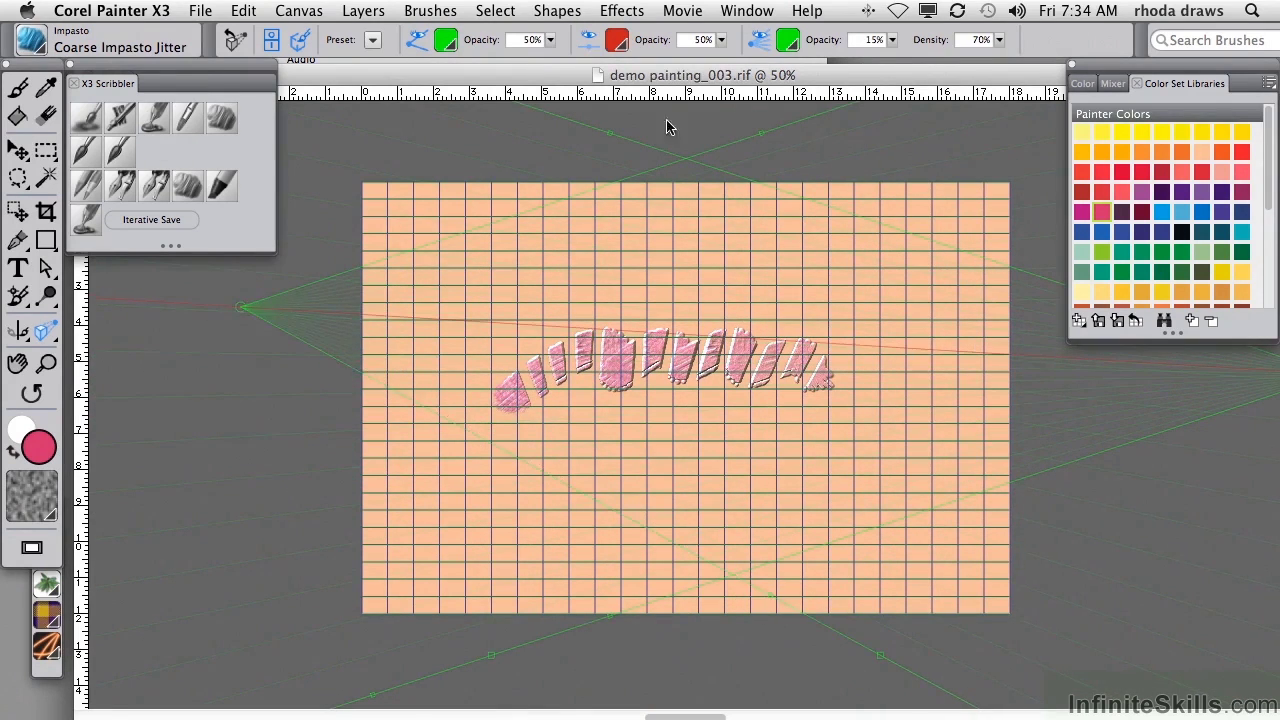
{"action": "left_click", "coordinate": [300, 11]}
{"action": "mouse_move", "coordinate": [362, 352]}
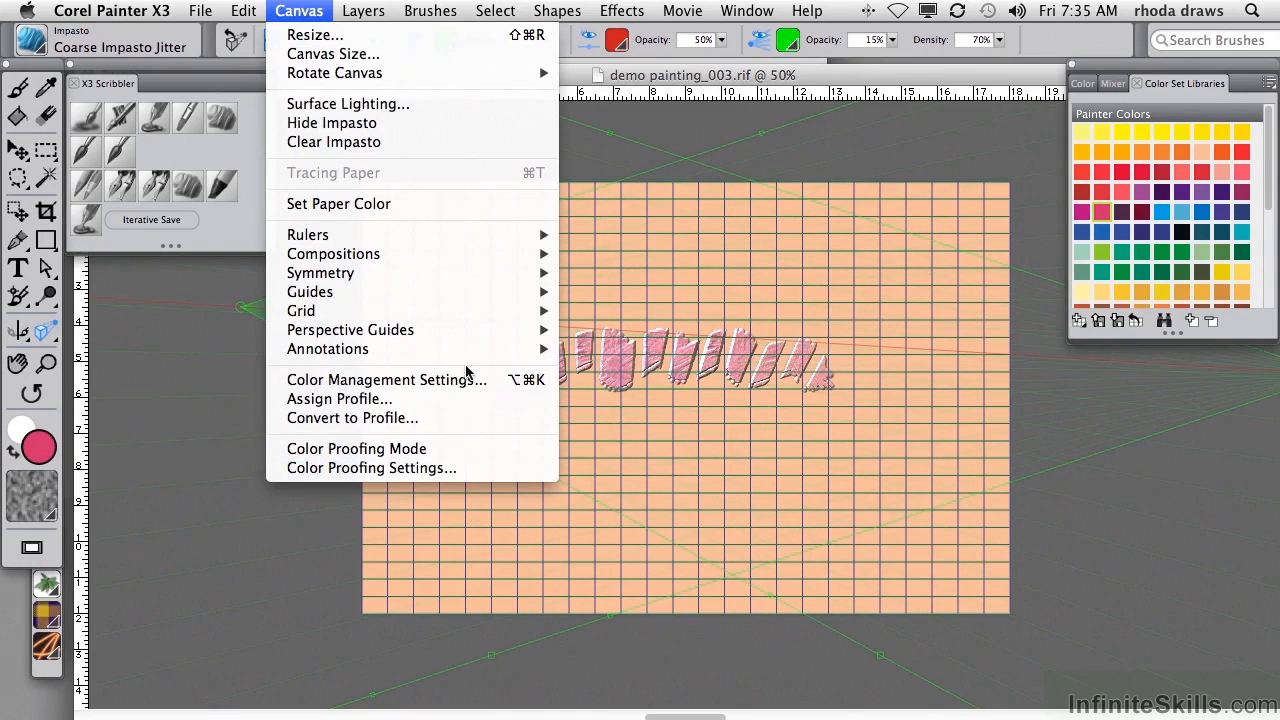
{"action": "mouse_move", "coordinate": [468, 355]}
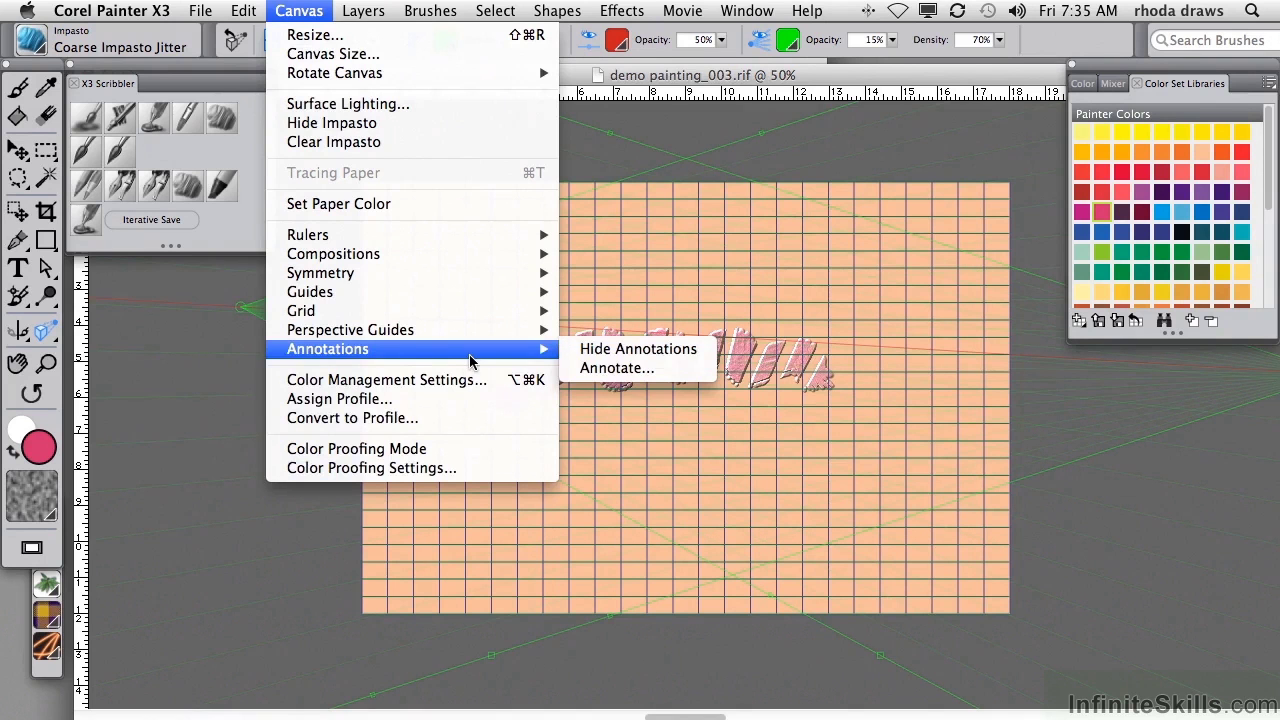
{"action": "key", "text": "Escape"}
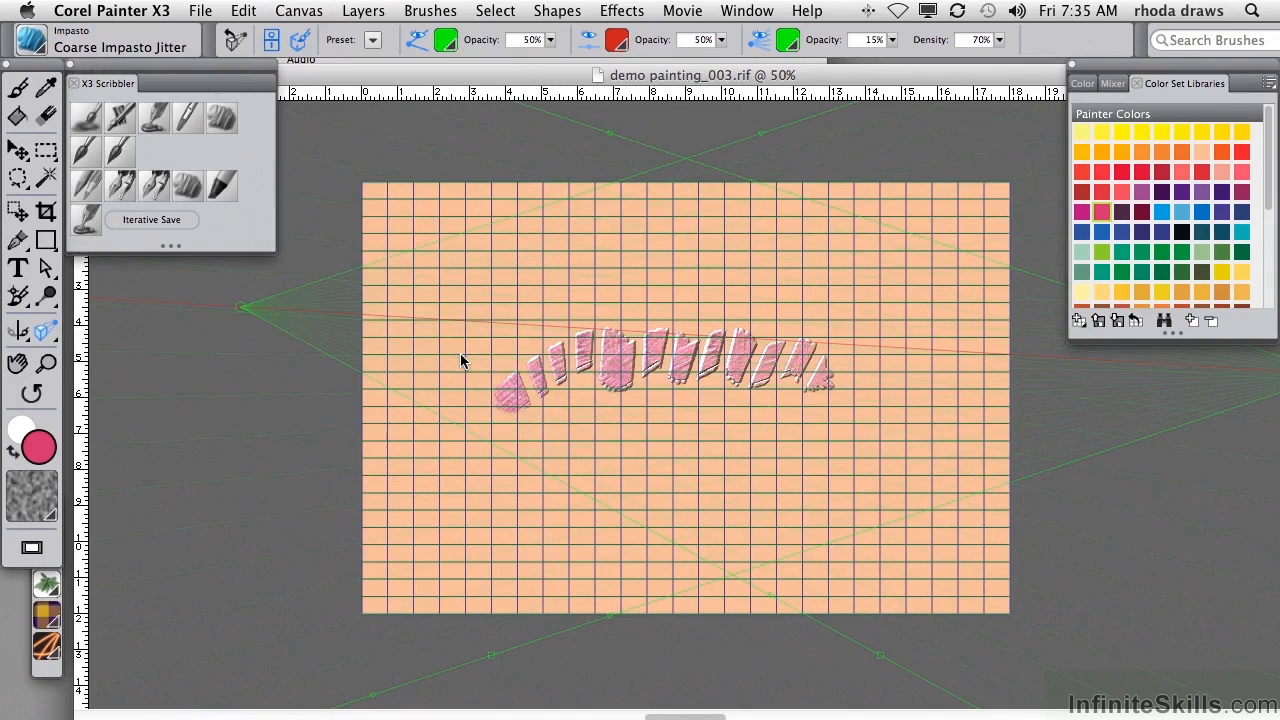